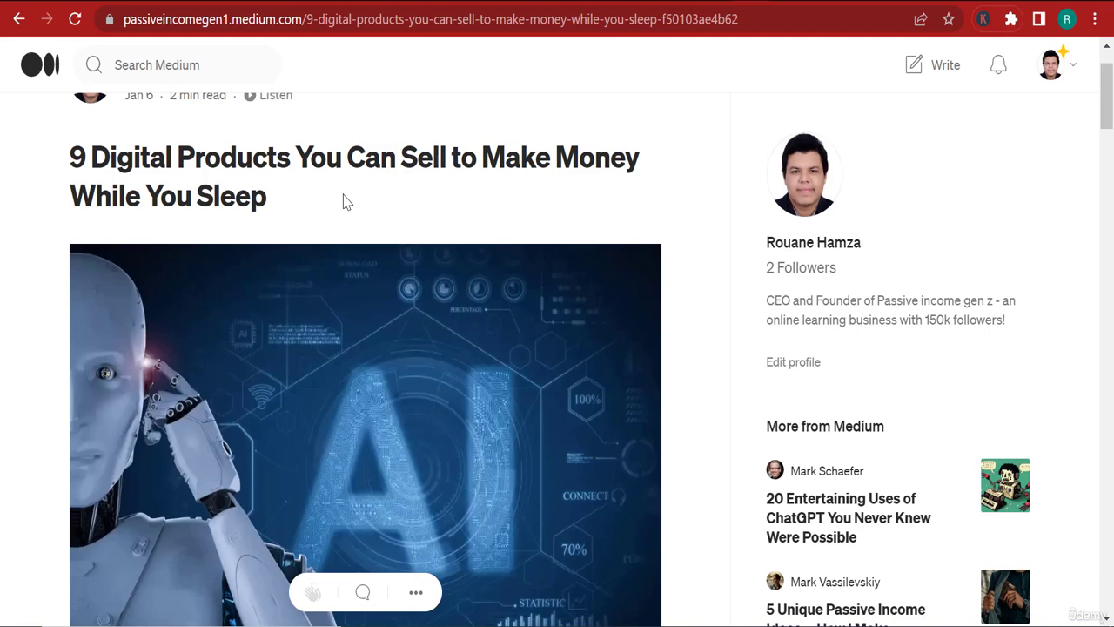
- Share the Medium article on Twitter by publishing the prefilled tweet
scroll(346, 202, "up", 1)
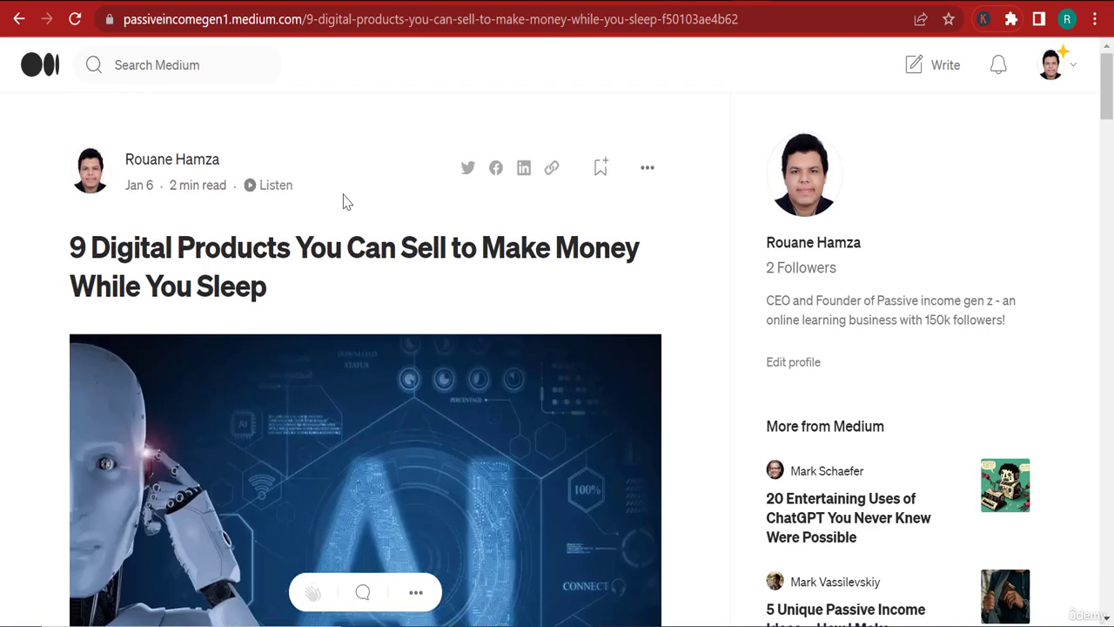
left_click(470, 170)
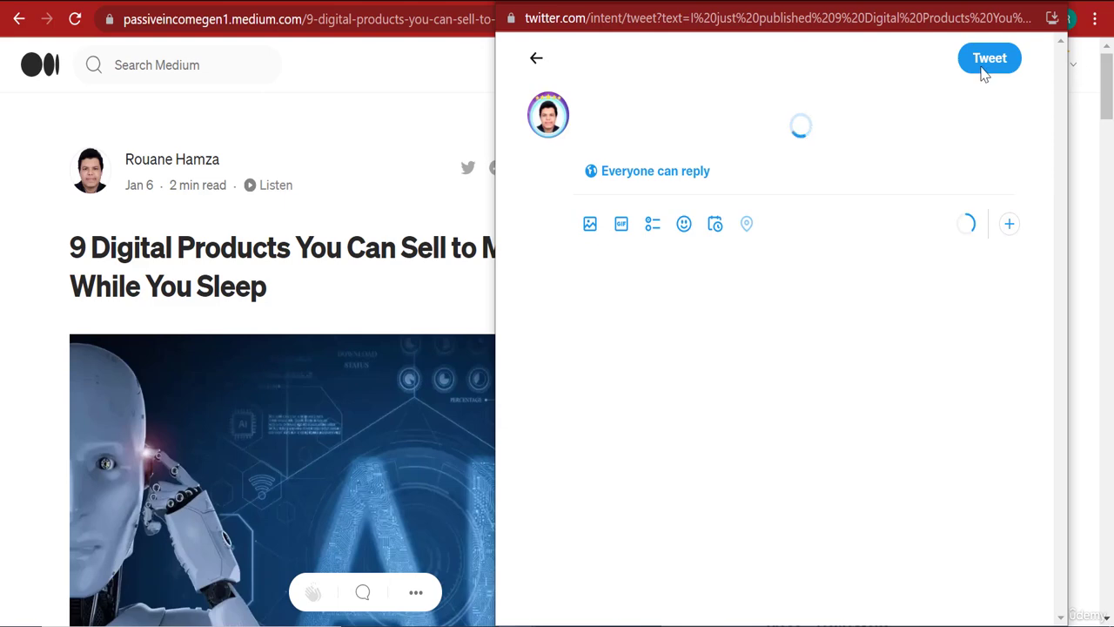
left_click(984, 61)
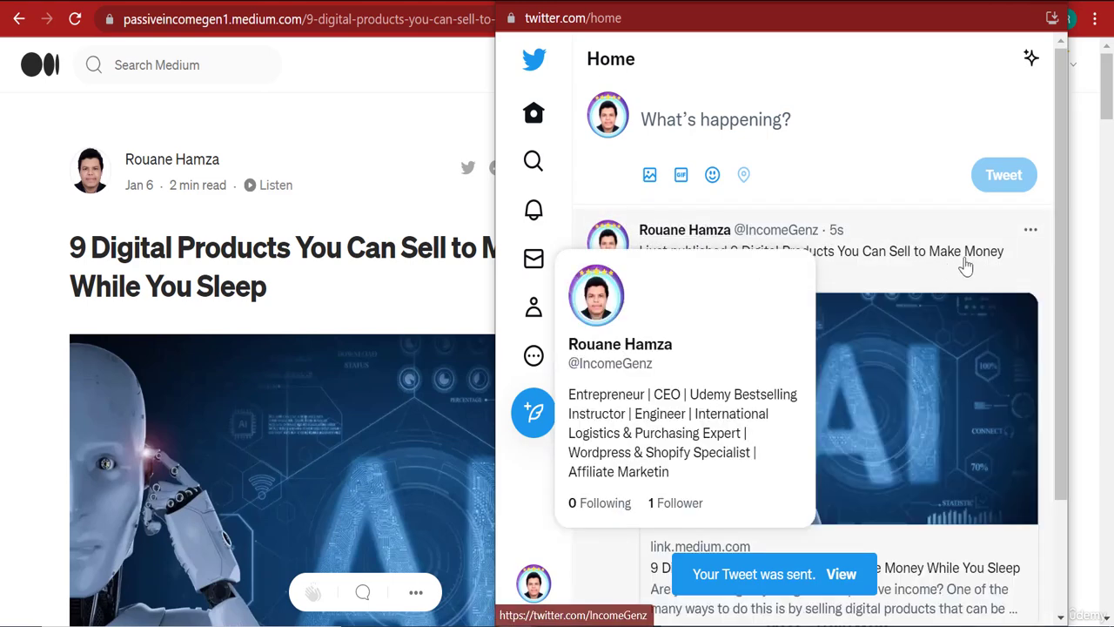
- Look over the new tweet's options and its analytics, and close the Twitter window
left_click(1032, 232)
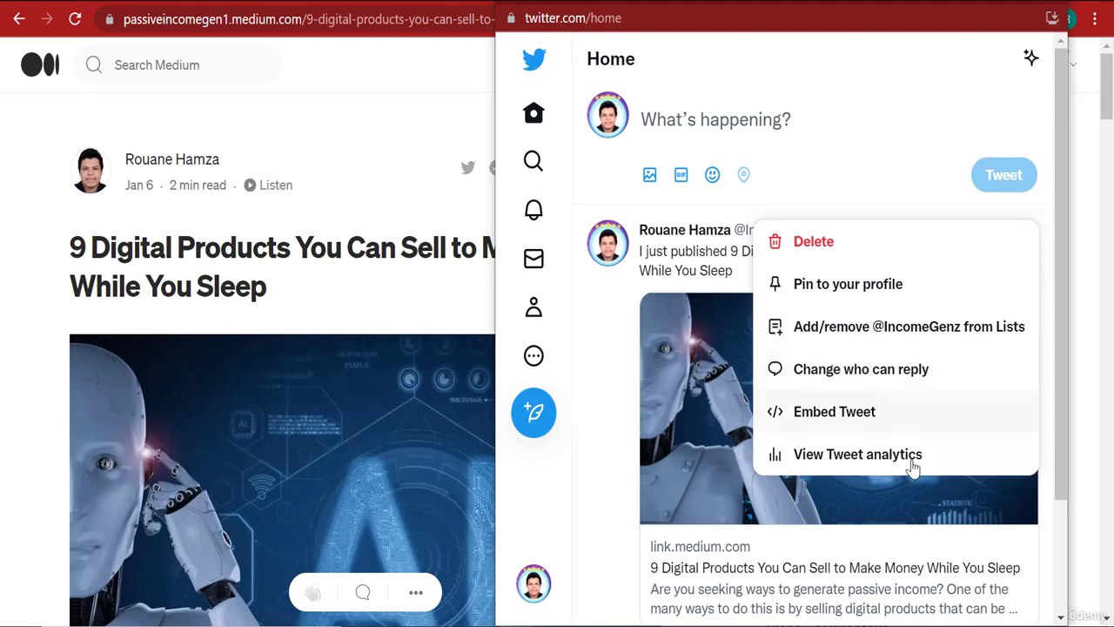
left_click(586, 372)
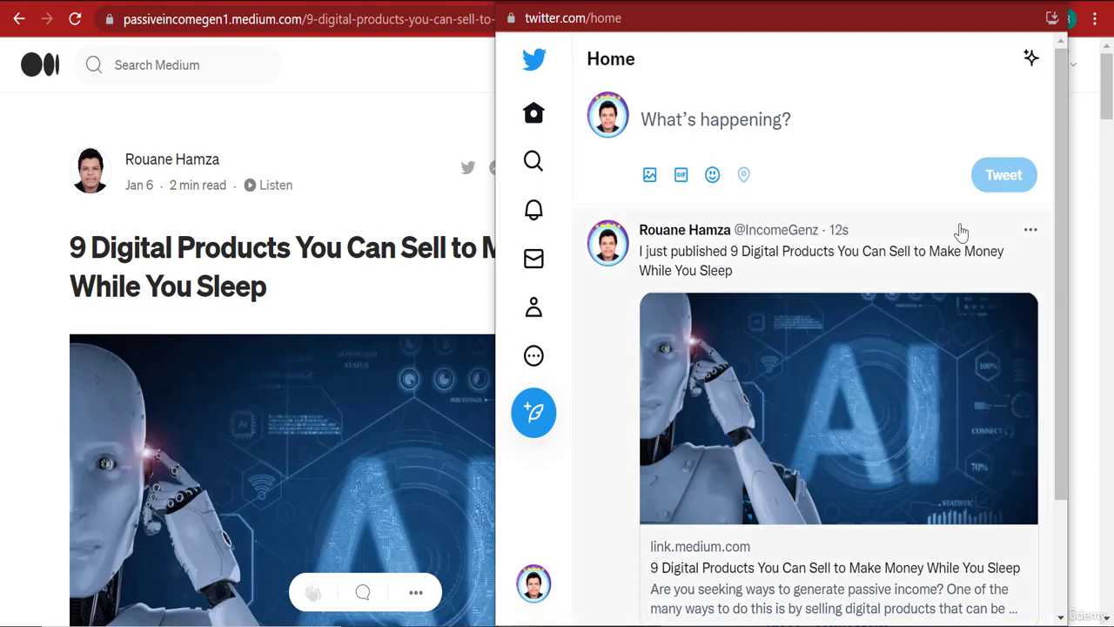
scroll(1022, 256, "down", 2)
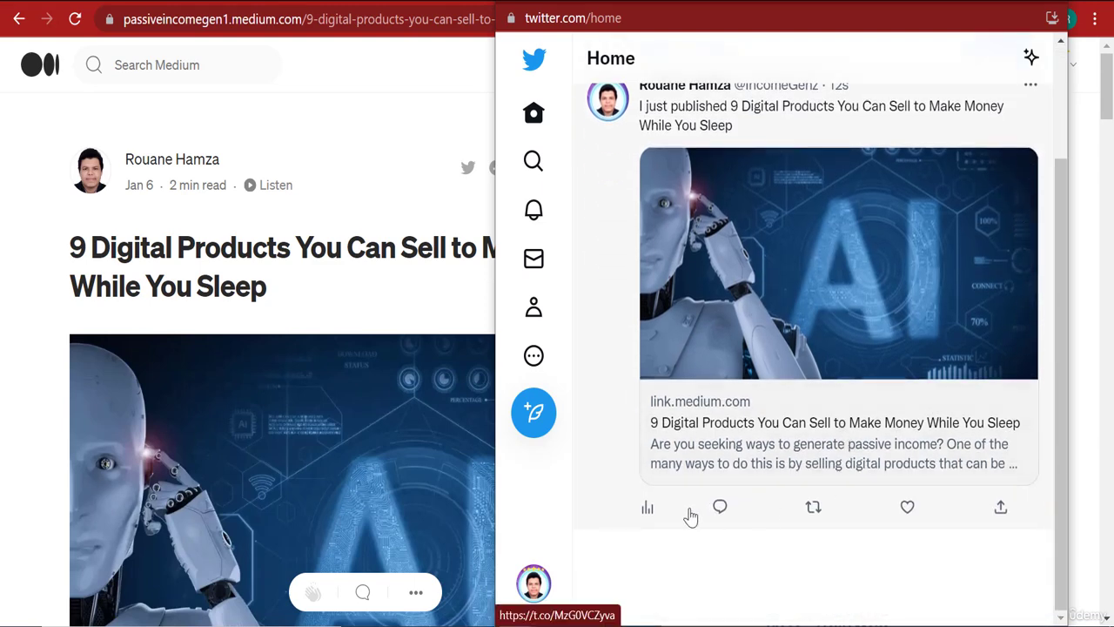
left_click(645, 514)
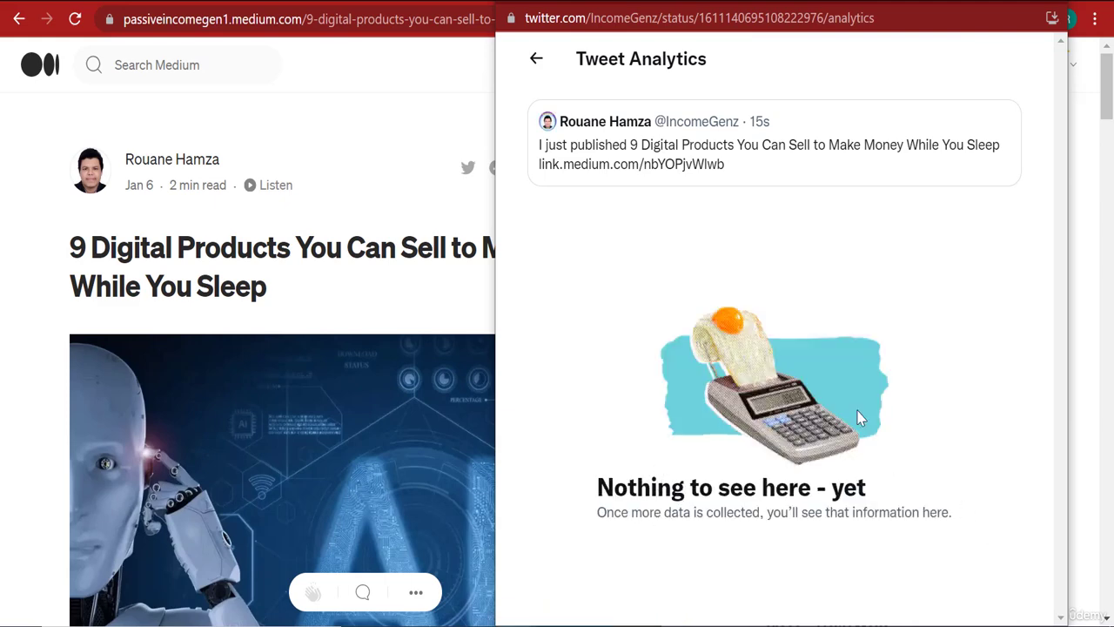
left_click(1050, 2)
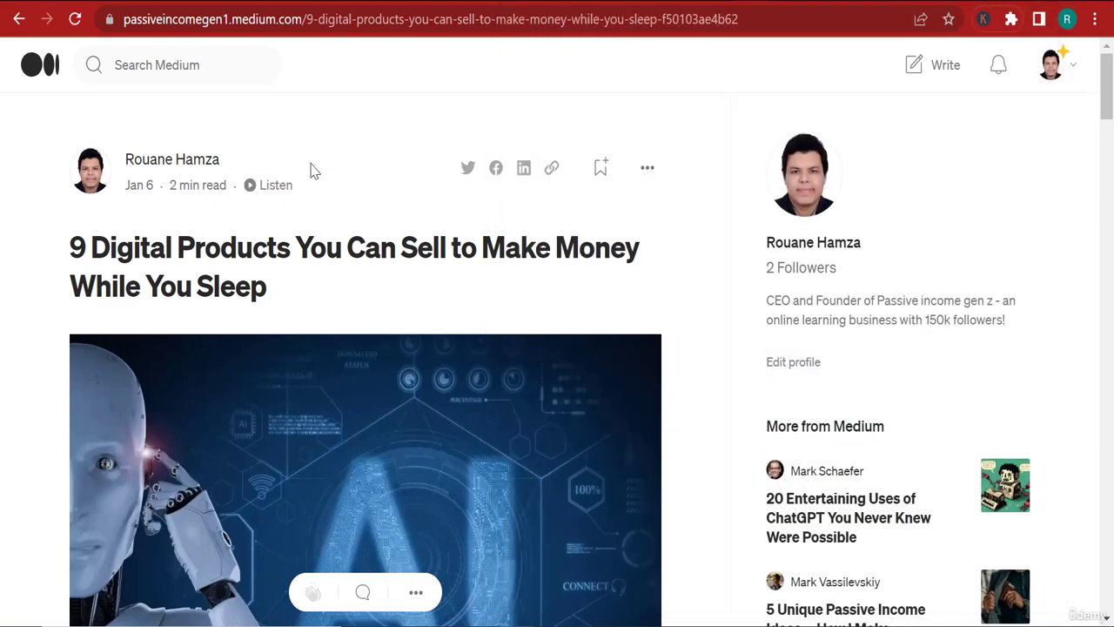
- Start sharing the article on Facebook and copy the article's title from the Medium page
left_click(492, 178)
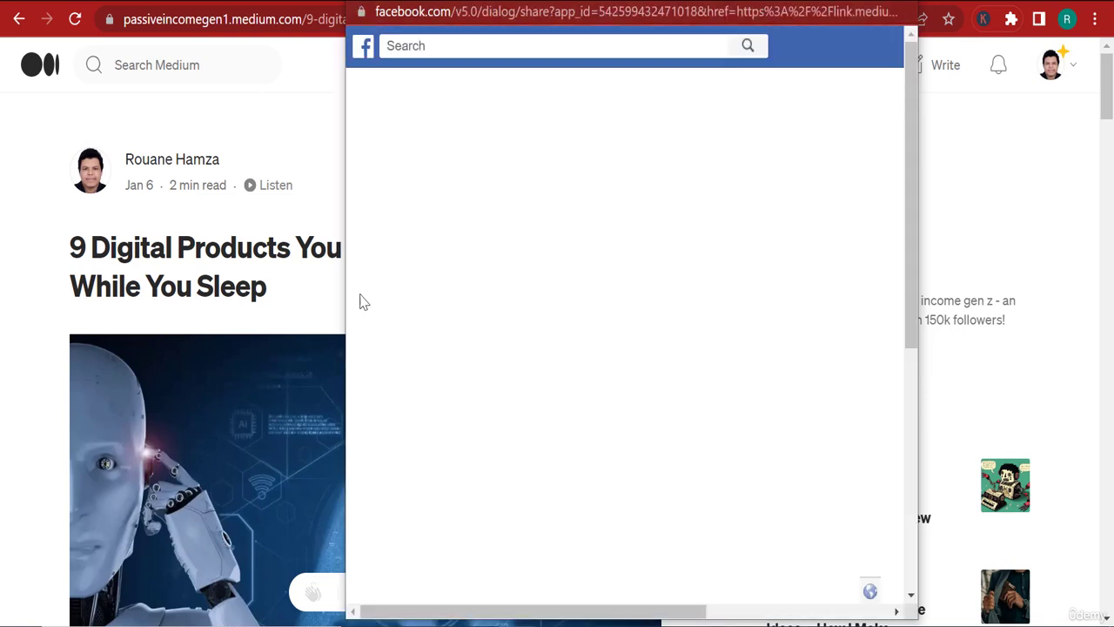
left_click(246, 299)
triple_click(231, 286)
right_click(217, 279)
left_click(287, 296)
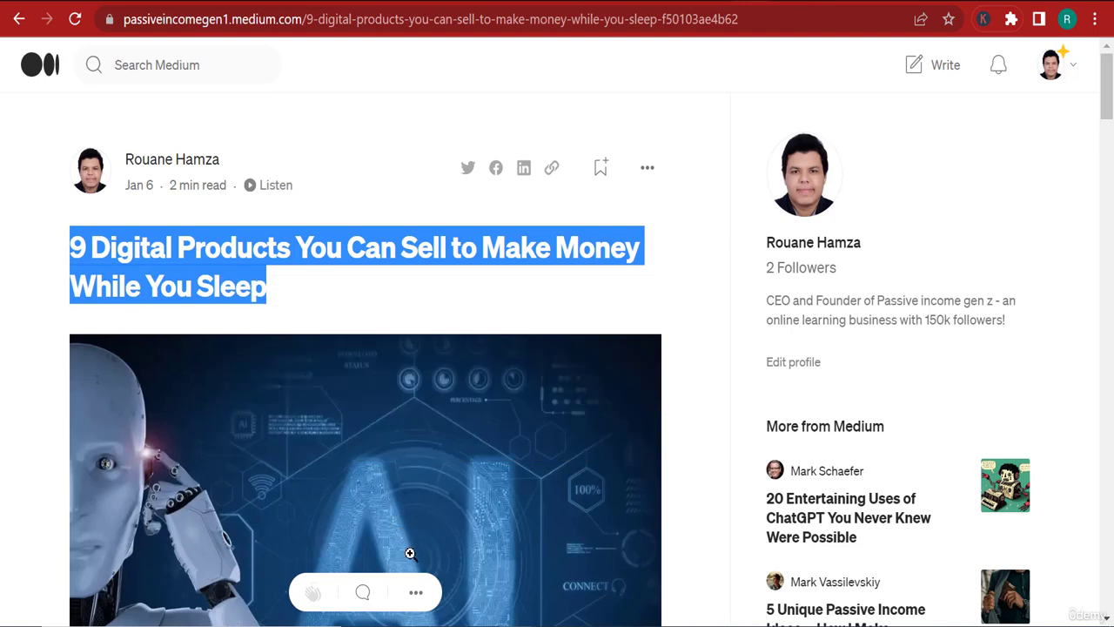
- Caption the Facebook share with the title "9 Digital Products You Can Sell to Make Money While You Sleep" and publish it
mouse_move(662, 600)
left_click(701, 566)
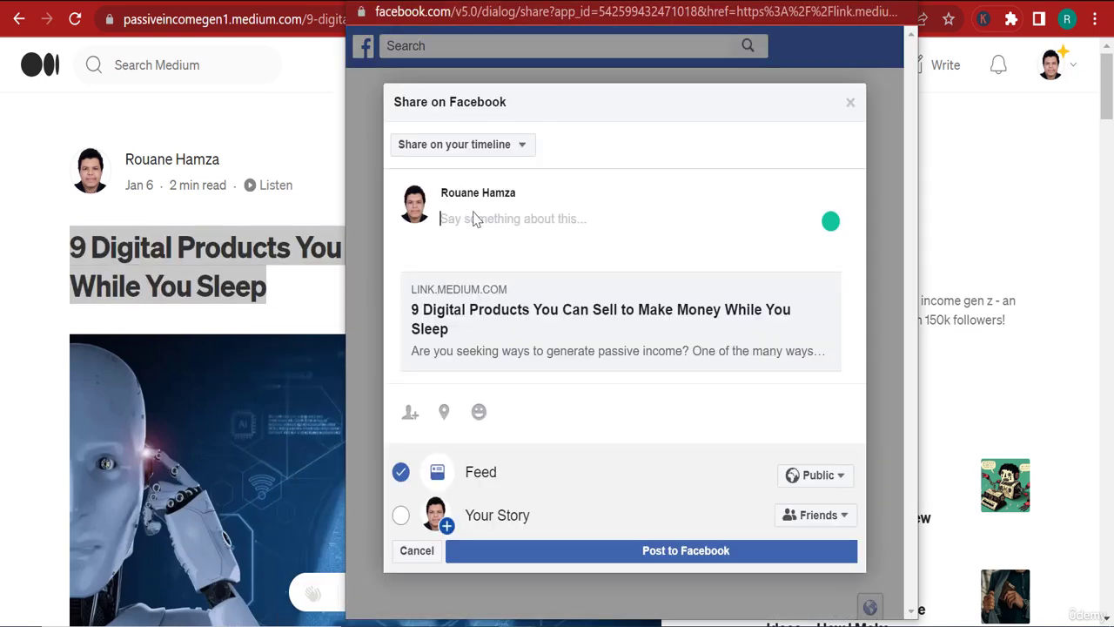
left_click(474, 213)
key("ctrl+v")
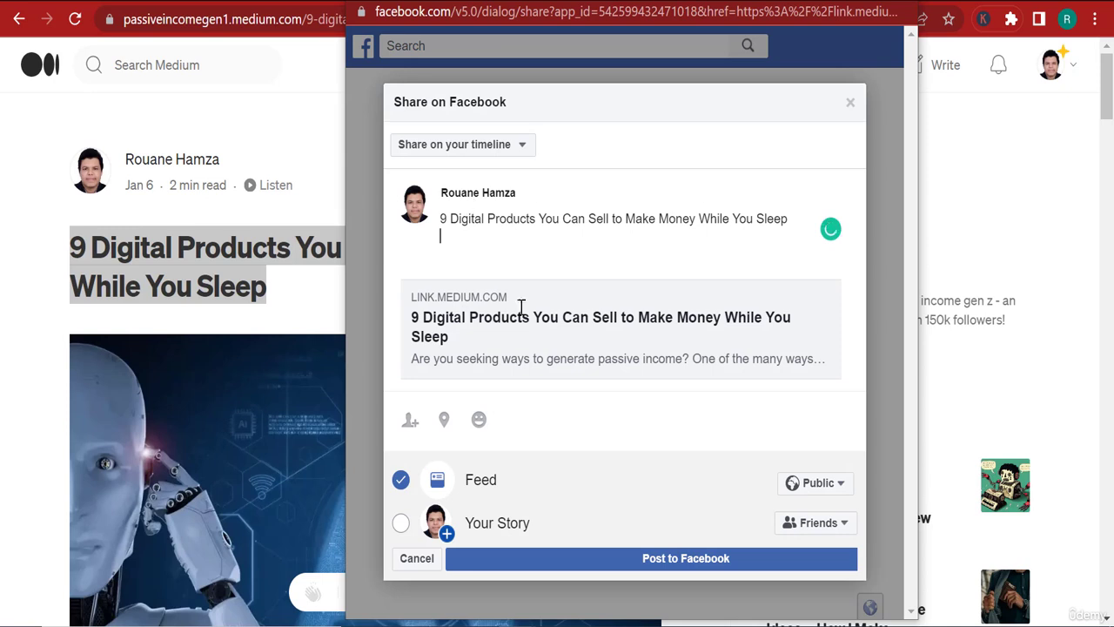
left_click(651, 566)
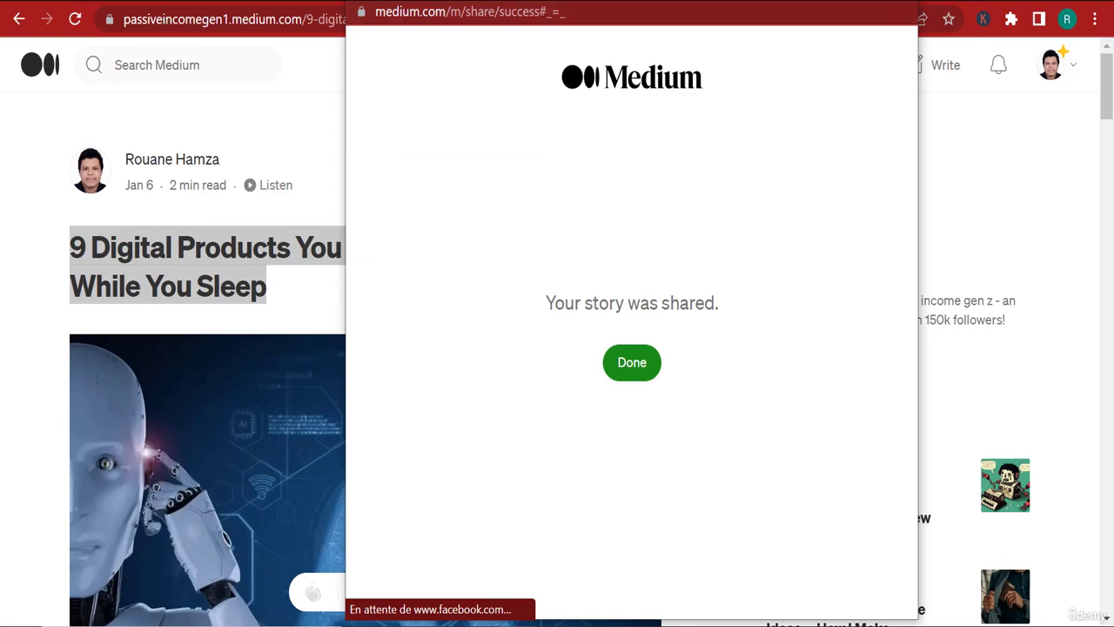
- Share the article on LinkedIn as a post with the copied title as its text, and close the LinkedIn window
left_click(524, 169)
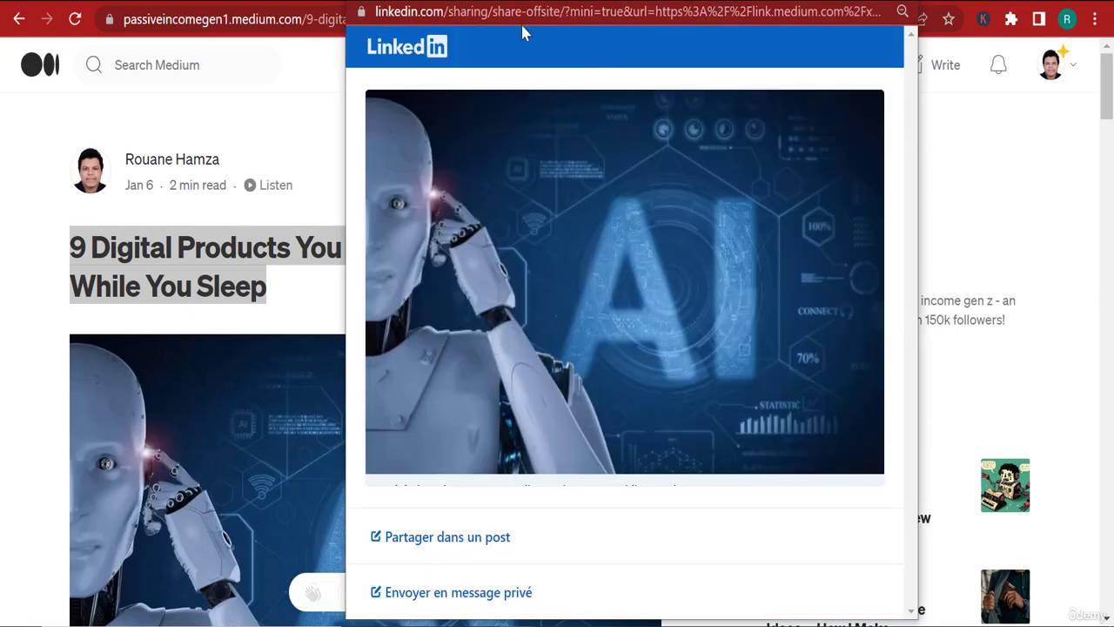
left_click(456, 548)
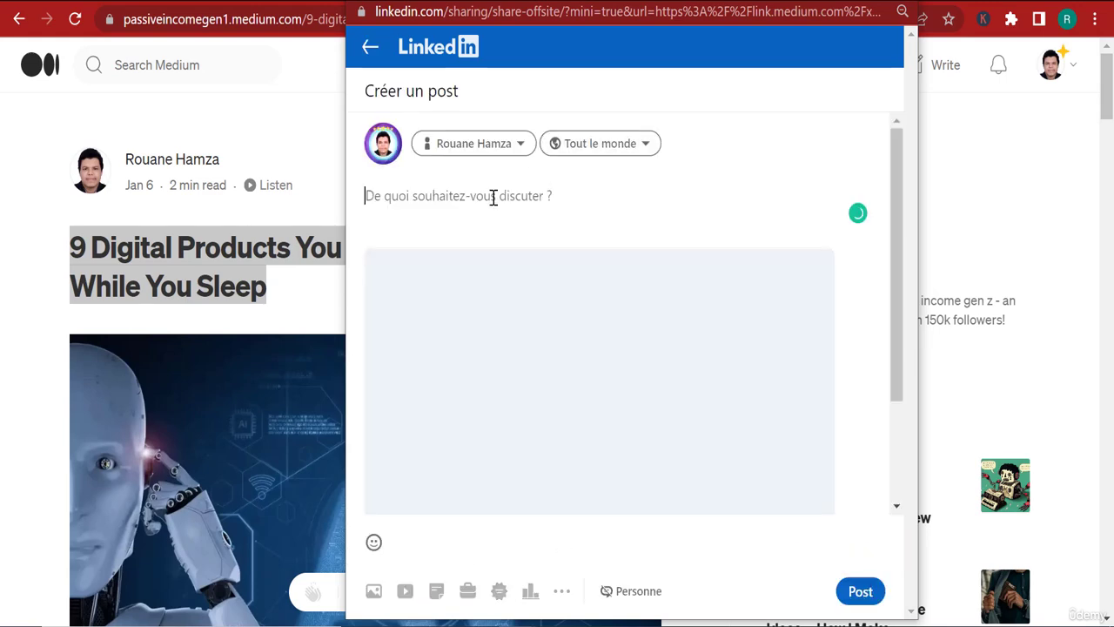
key("ctrl+v")
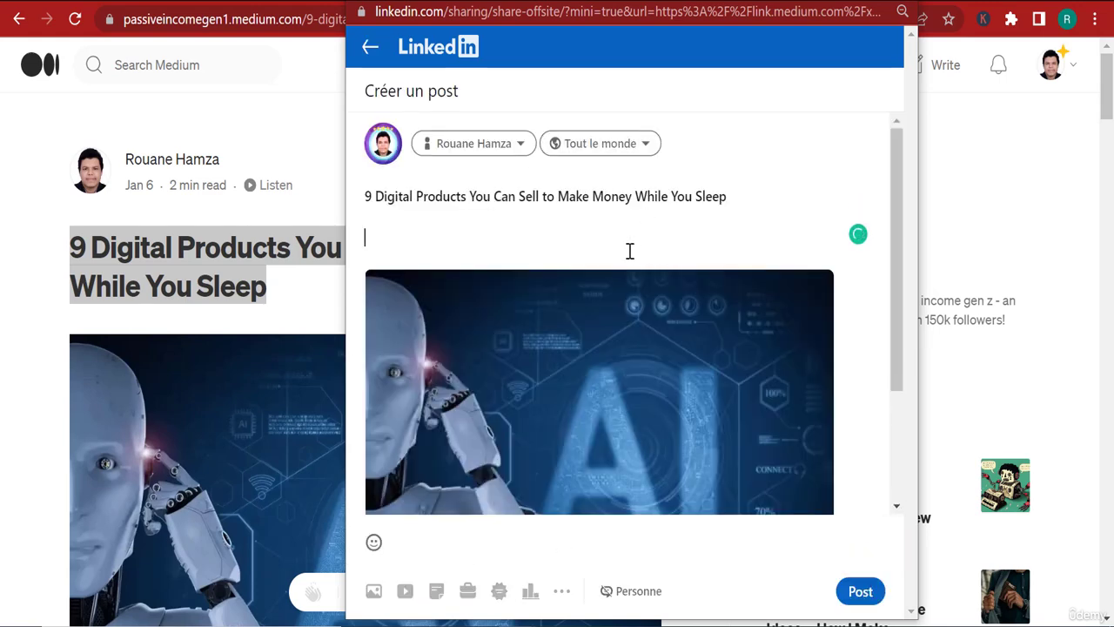
left_click(860, 592)
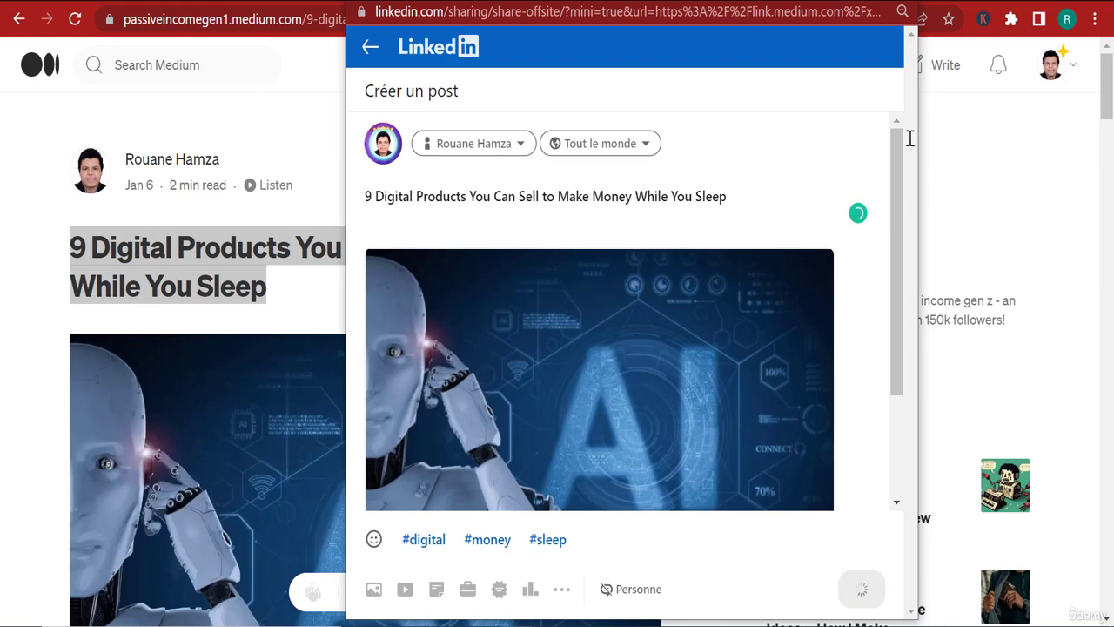
left_click(900, 1)
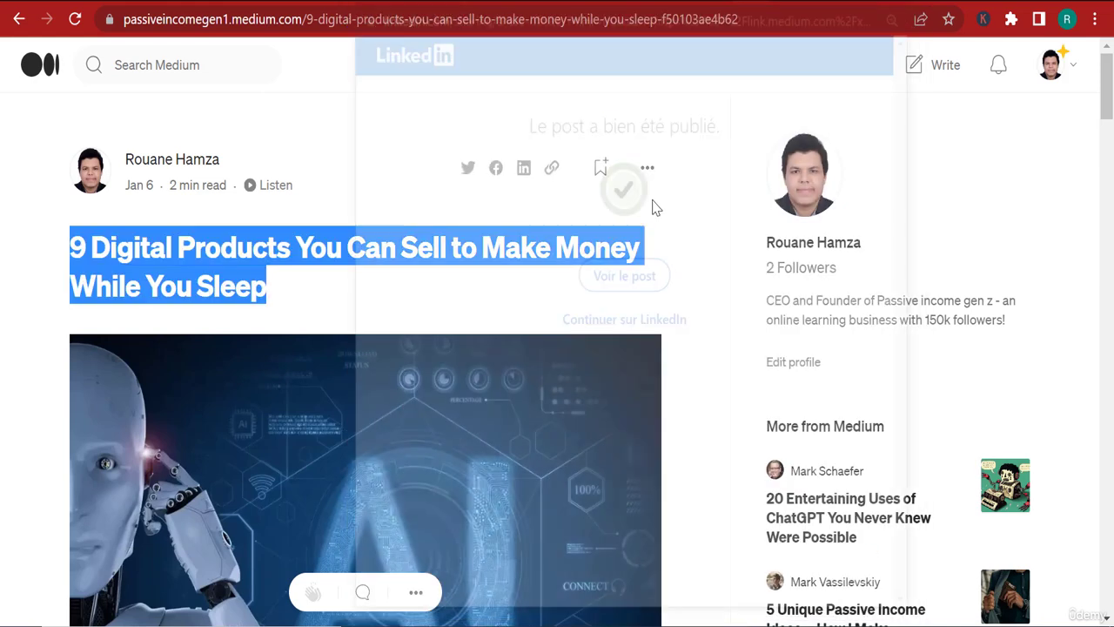
- Copy the article's link from Medium and switch to the Udemy instructor courses page
left_click(548, 176)
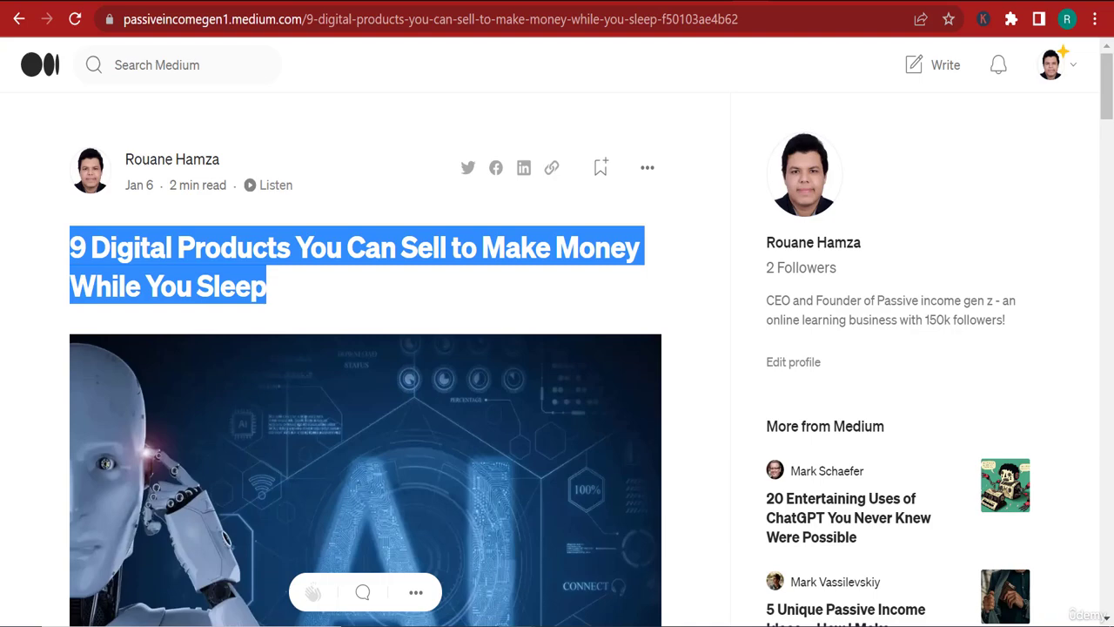
key("ctrl+Tab")
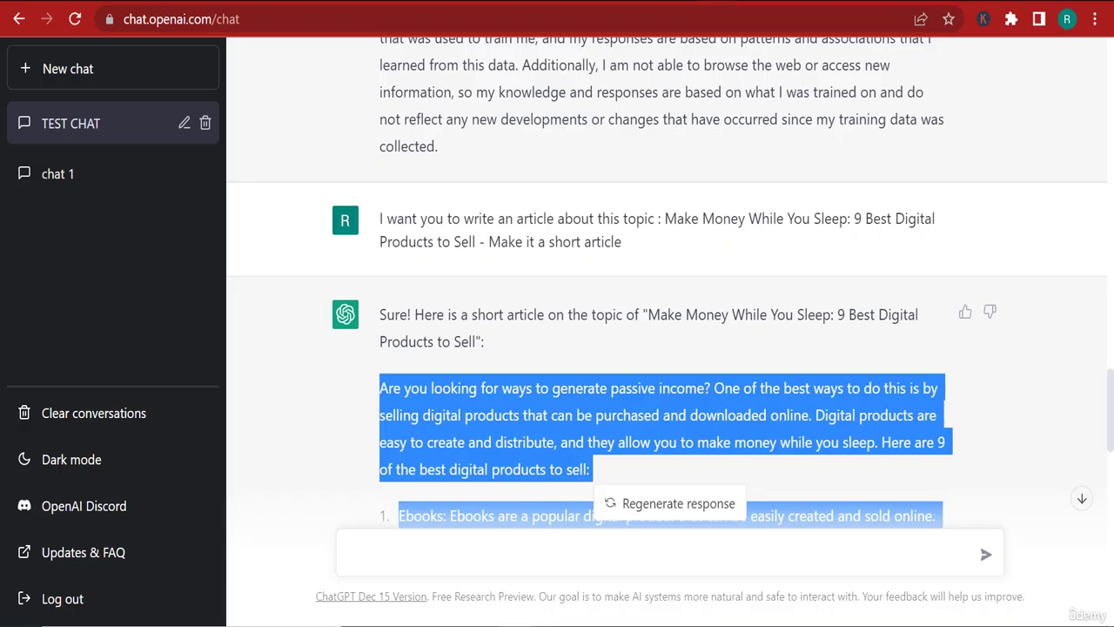
scroll(925, 436, "down", 12)
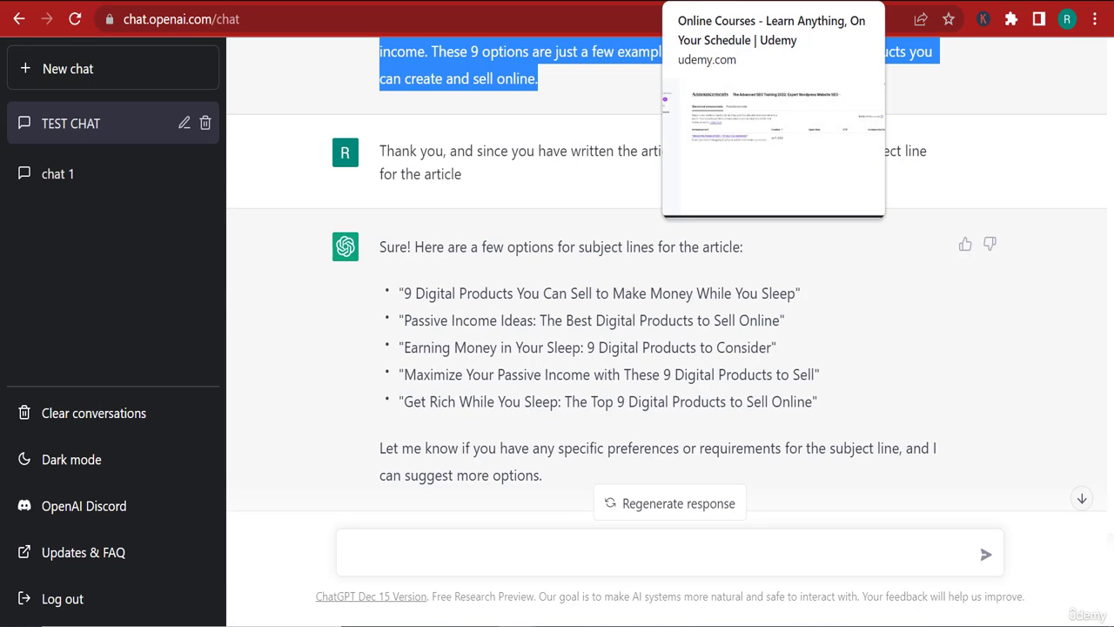
left_click(696, 0)
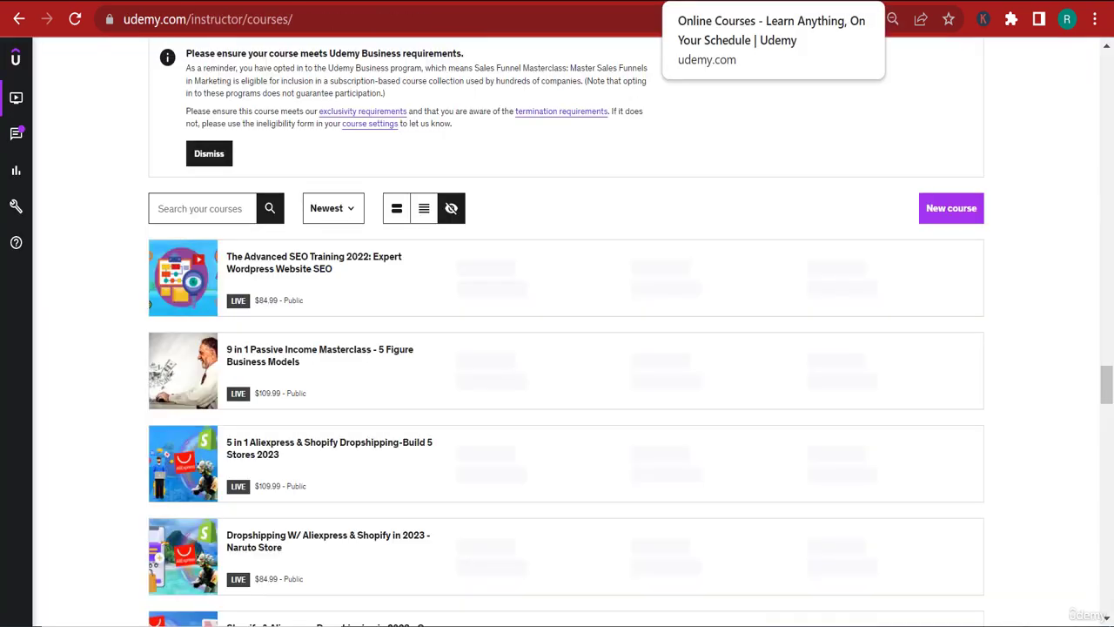
- Open udemy.com in a new tab of the private browsing window
mouse_move(517, 625)
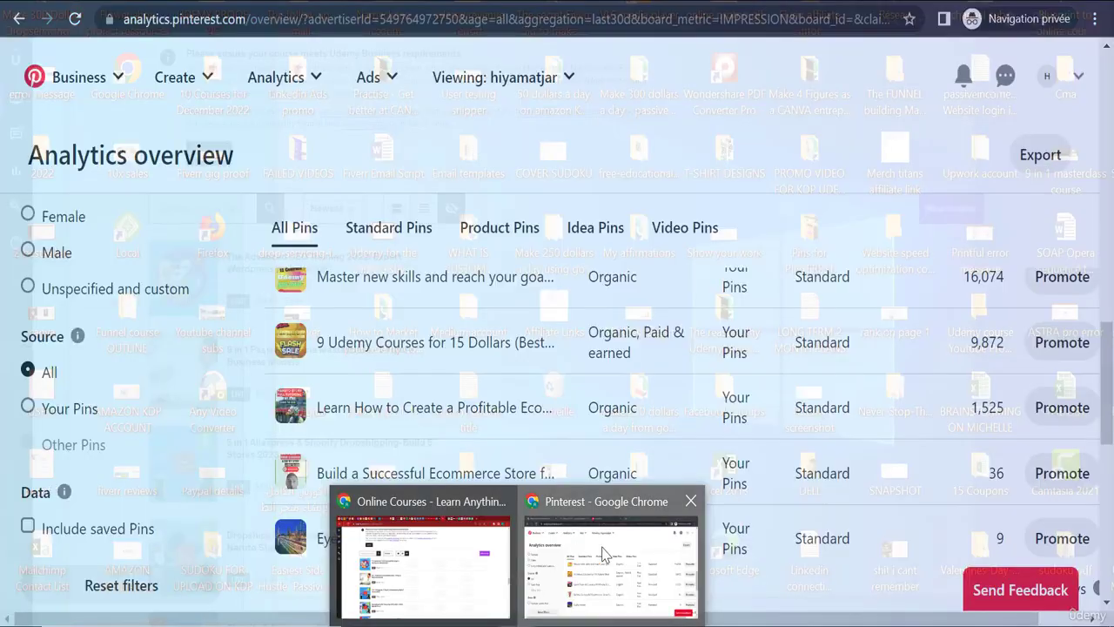
left_click(609, 566)
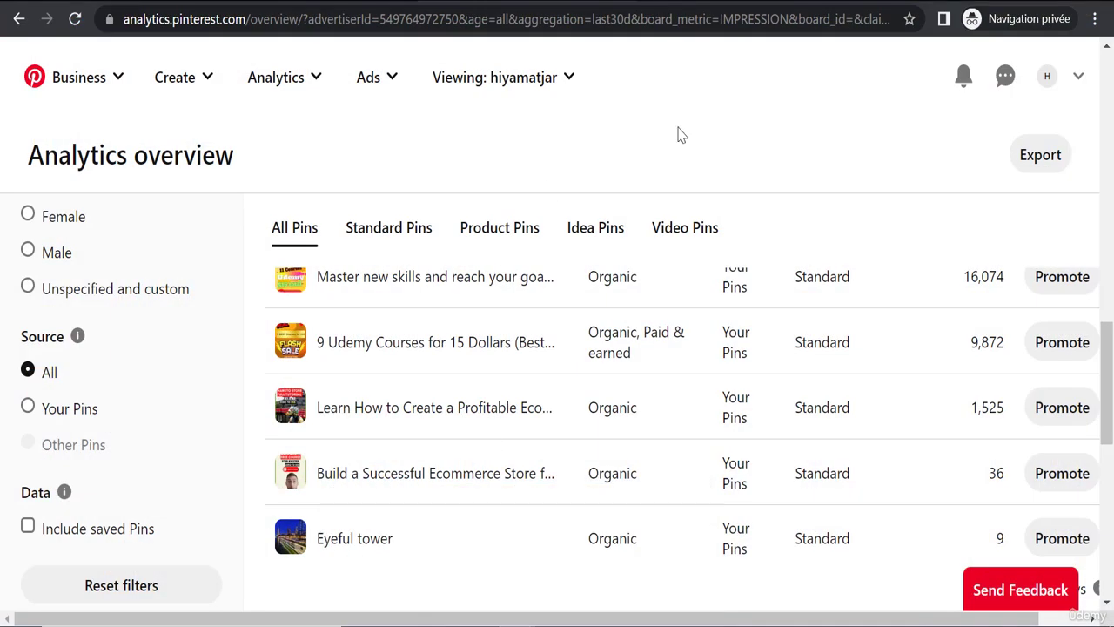
key("ctrl+t")
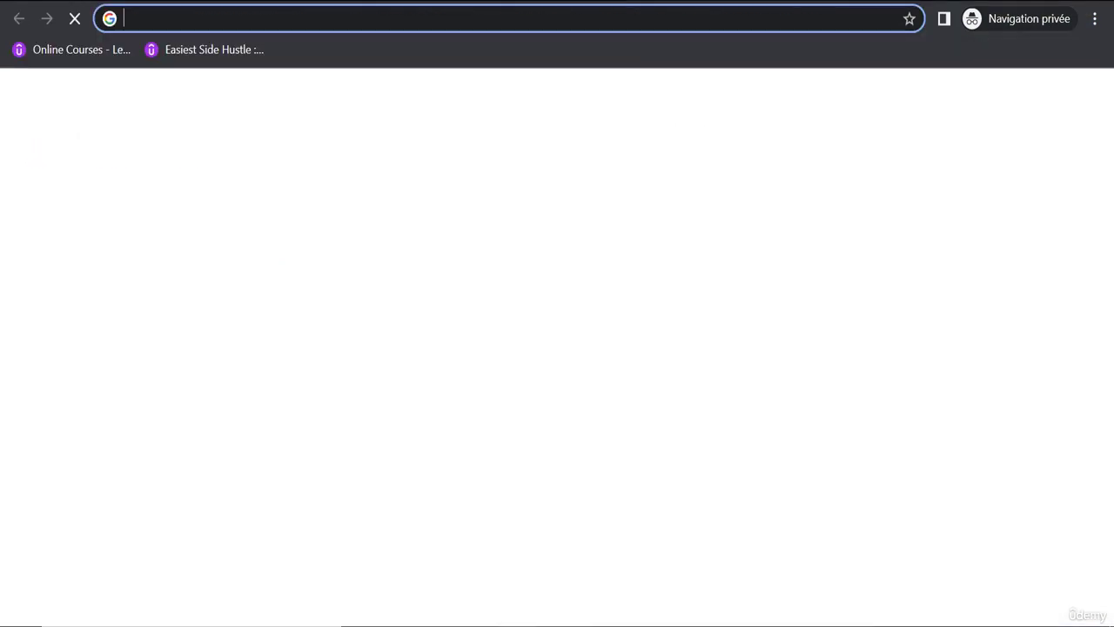
type("udemy.com")
key("Return")
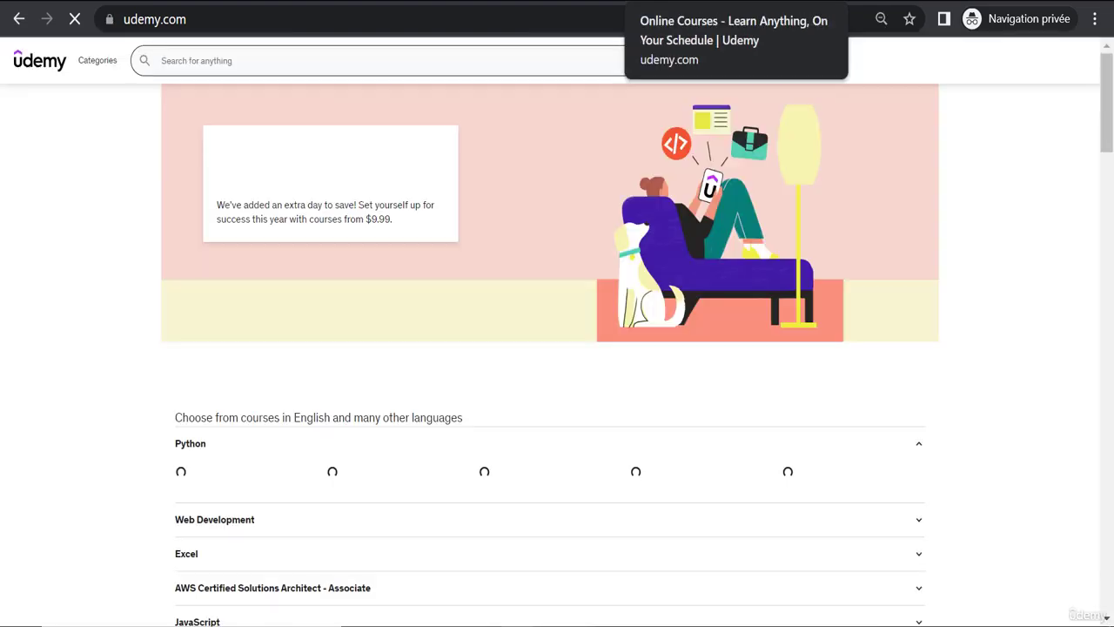
- Search Udemy for "passive income gen z"
left_click(457, 58)
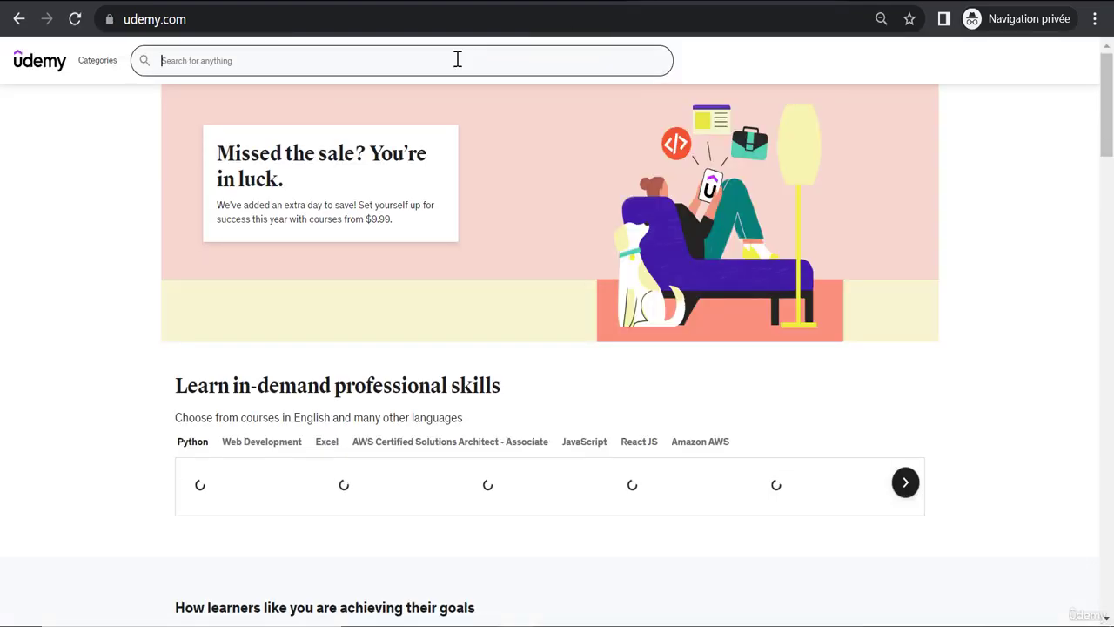
type("passive")
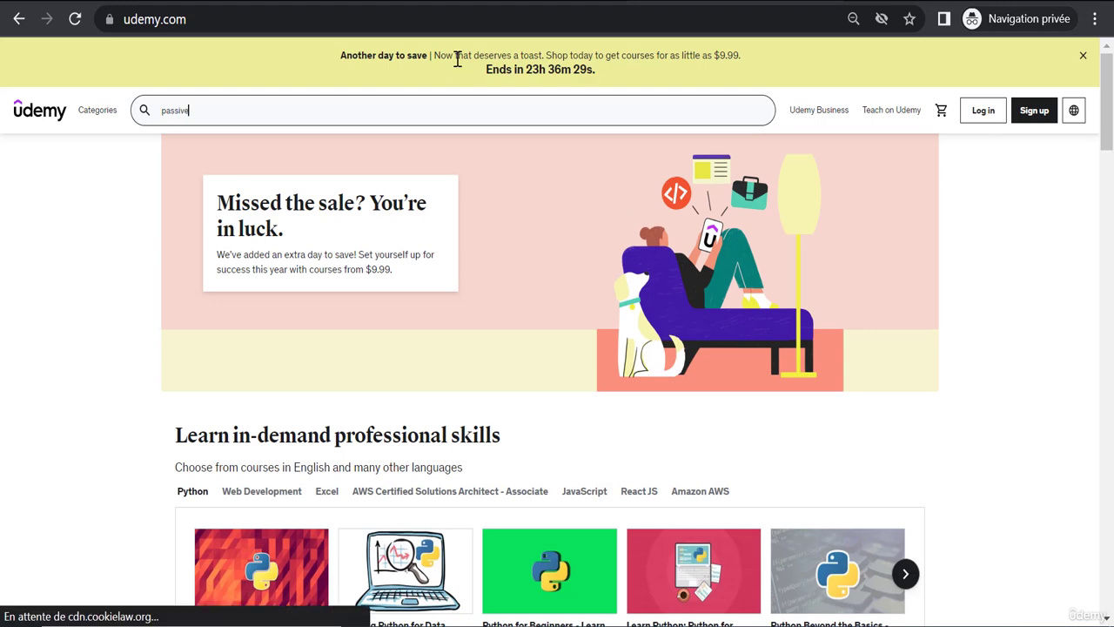
type(" income ge")
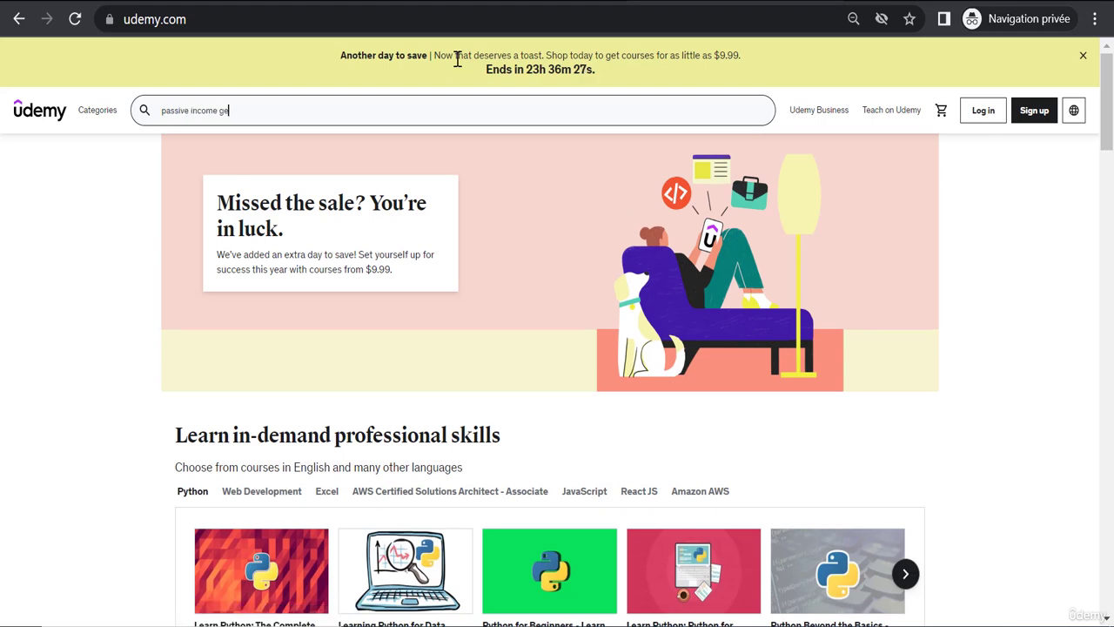
type("n z")
key("Return")
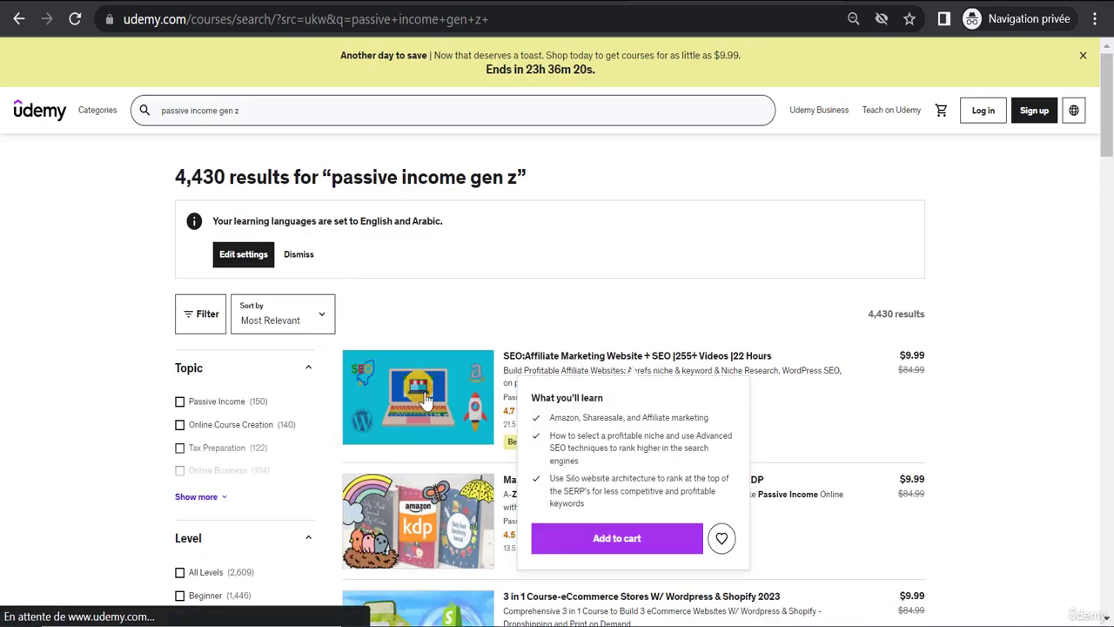
- View the Passive Income Gen Z instructor profile through the "SEO:Affiliate Marketing Website + SEO" course page
left_click(427, 398)
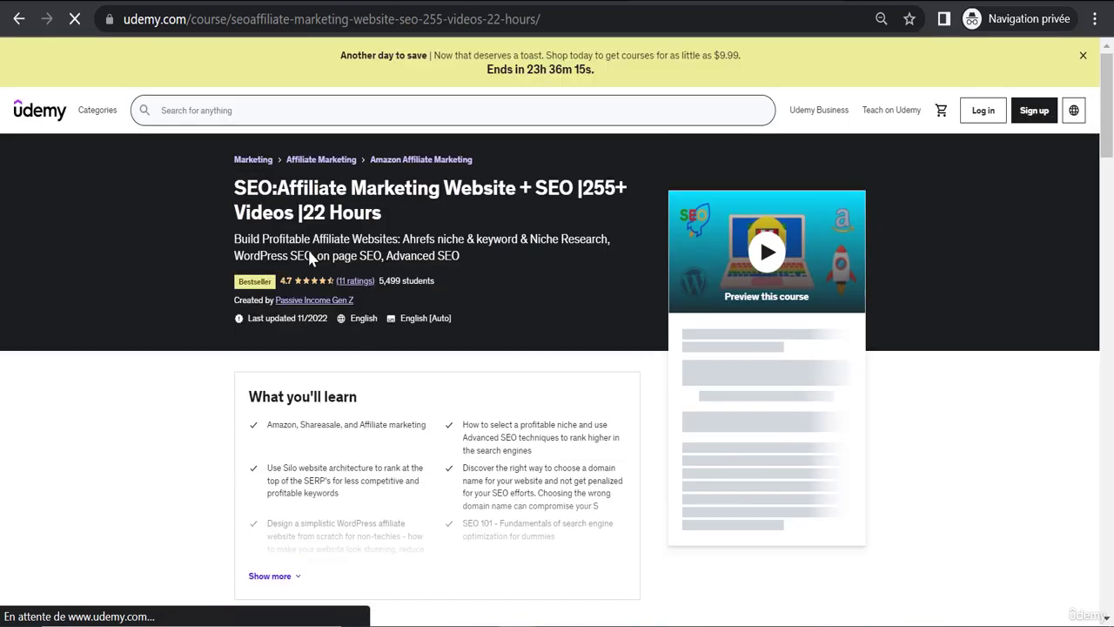
left_click(309, 300)
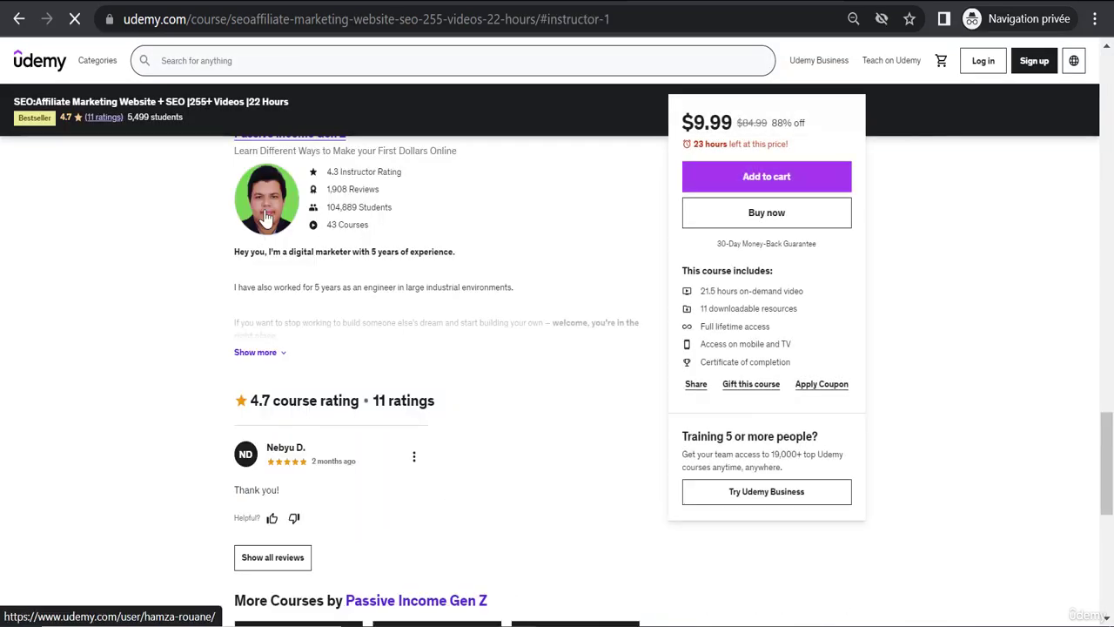
left_click(265, 219)
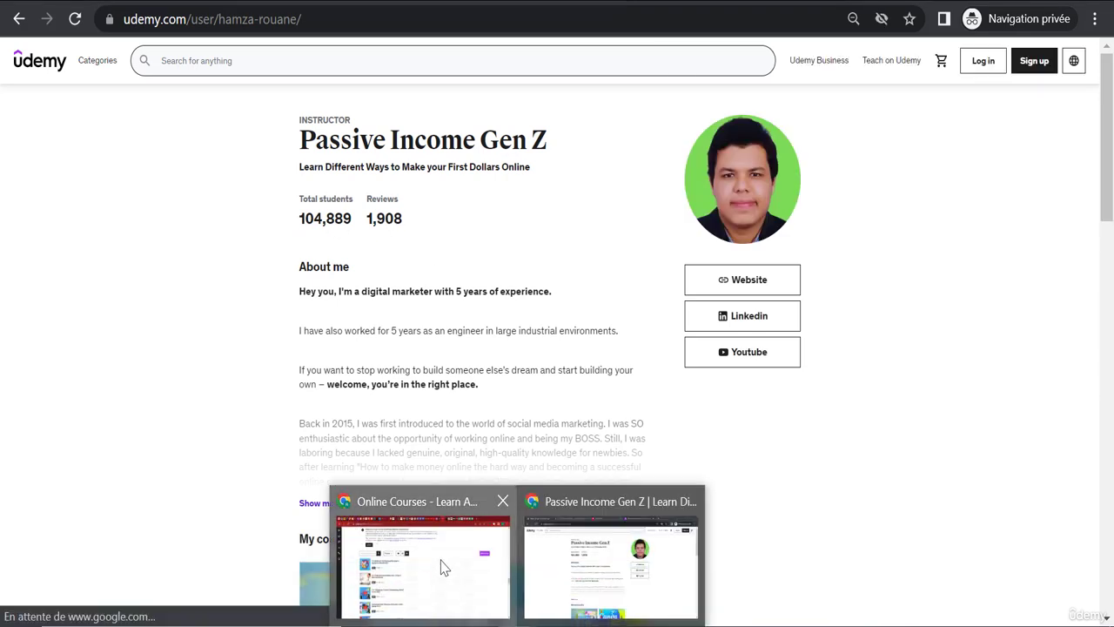
- Return to the Udemy instructor courses page in the regular browser window and look over the course list
left_click(442, 566)
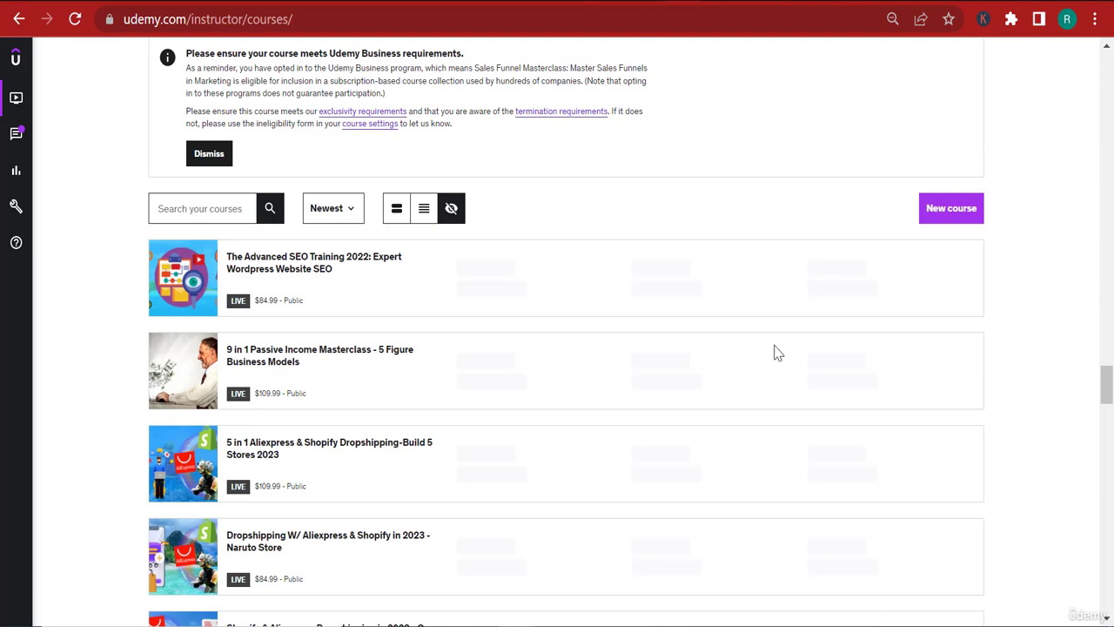
scroll(696, 390, "down", 2)
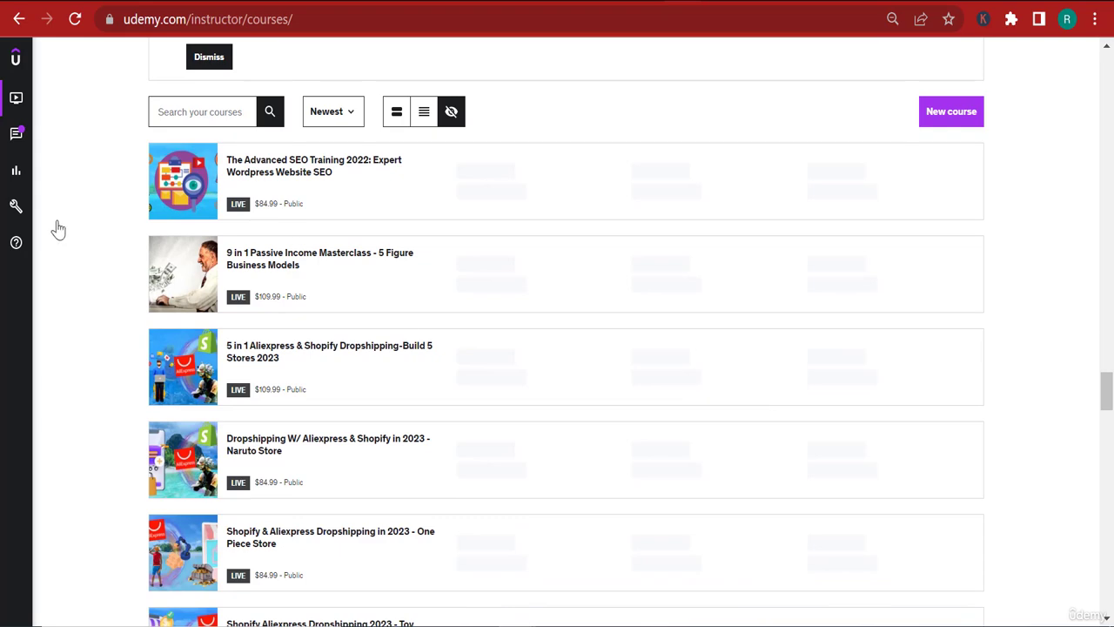
- Open the Q&A page of the Udemy instructor account and copy the message text of the "Repeated session" question
left_click(9, 142)
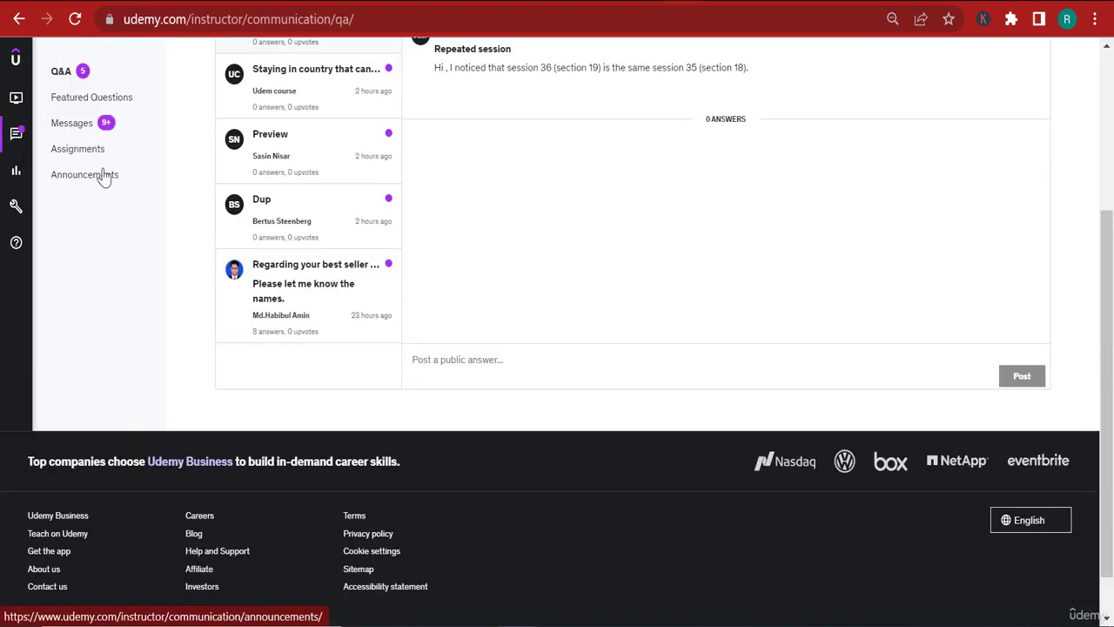
scroll(435, 308, "up", 1)
scroll(436, 308, "up", 1)
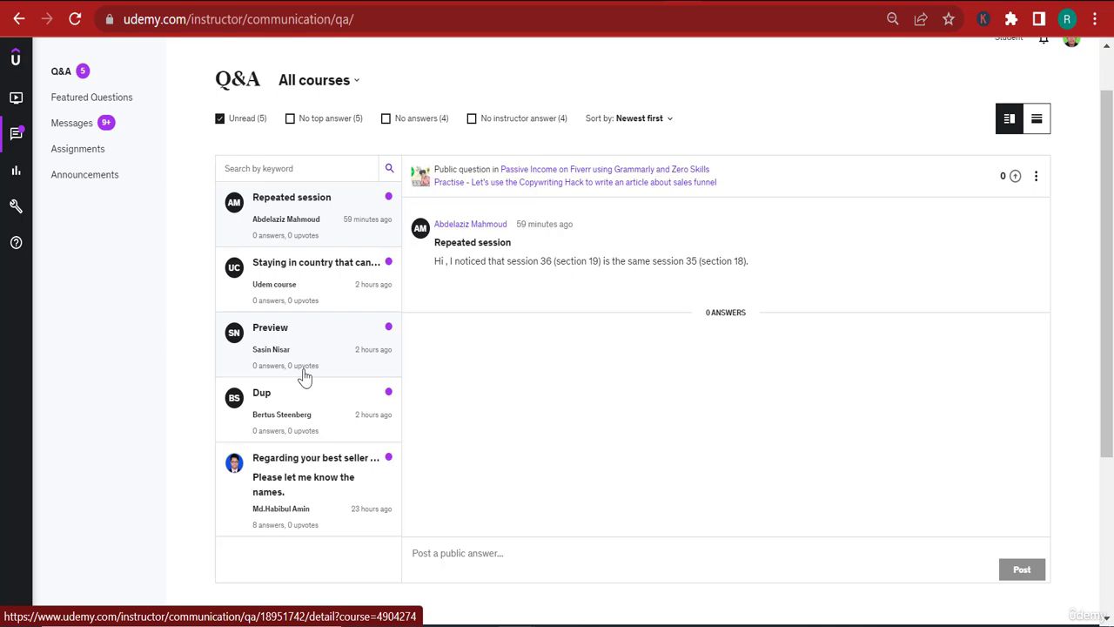
triple_click(547, 261)
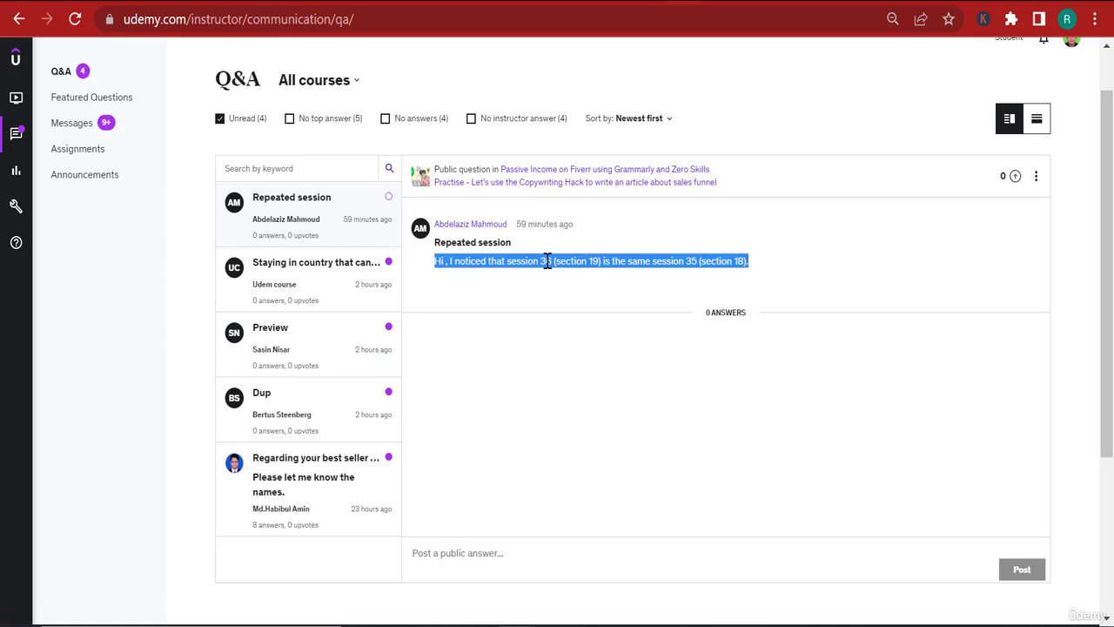
right_click(562, 268)
left_click(593, 277)
- Ask ChatGPT: How can I apologize for this mistake "Hi , I noticed that session 36 (section 19) is the same session 35 (section 18)."
left_click(766, 1)
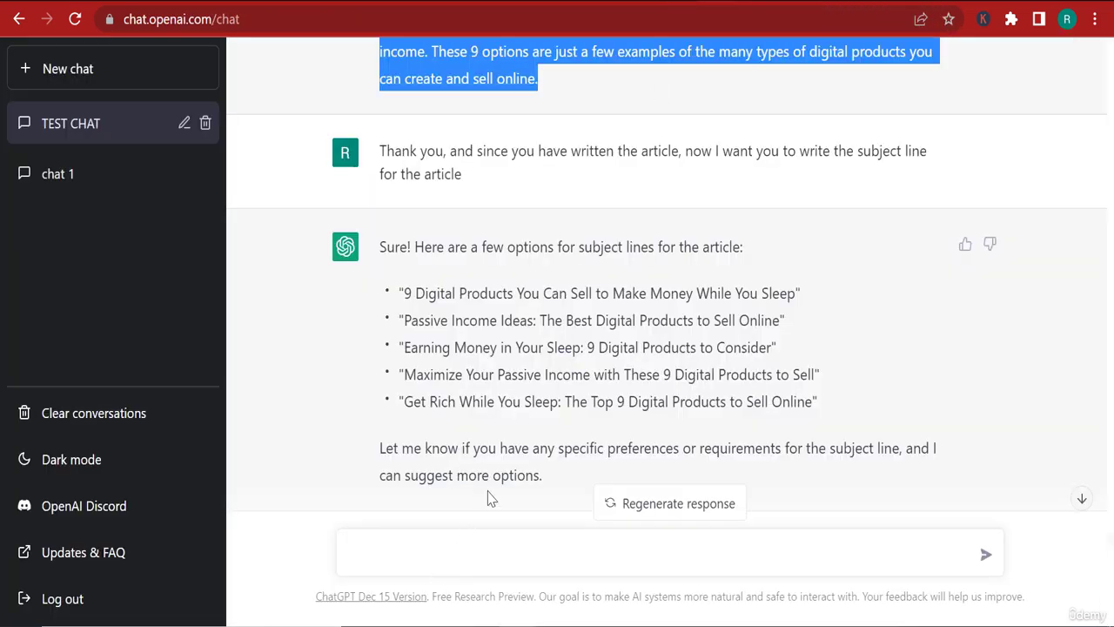
scroll(490, 497, "down", 2)
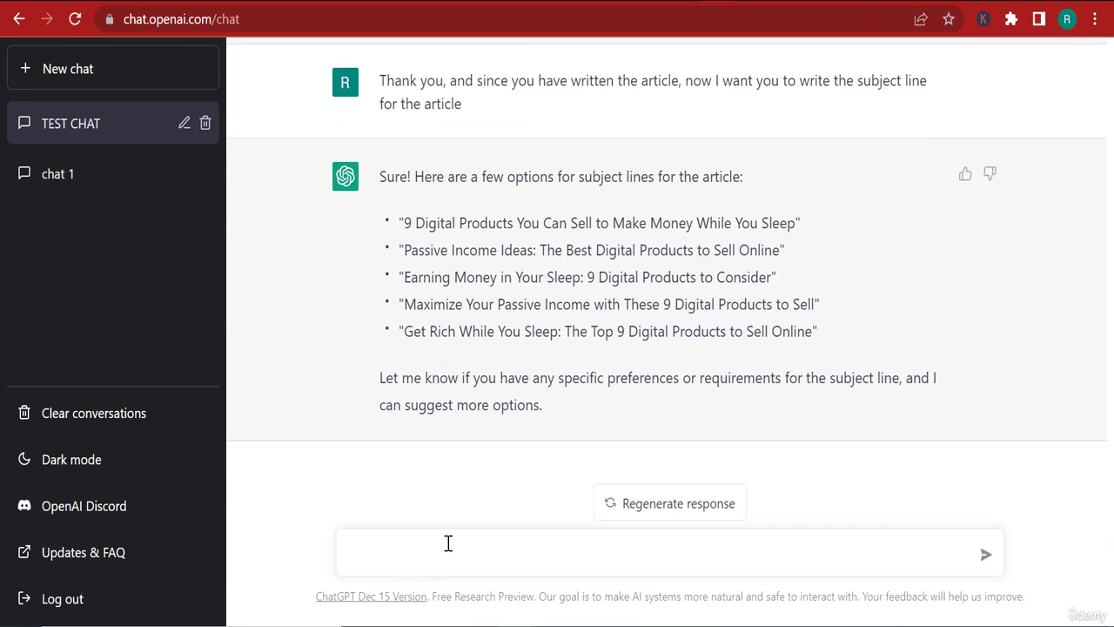
type("How can I apologize for this mist")
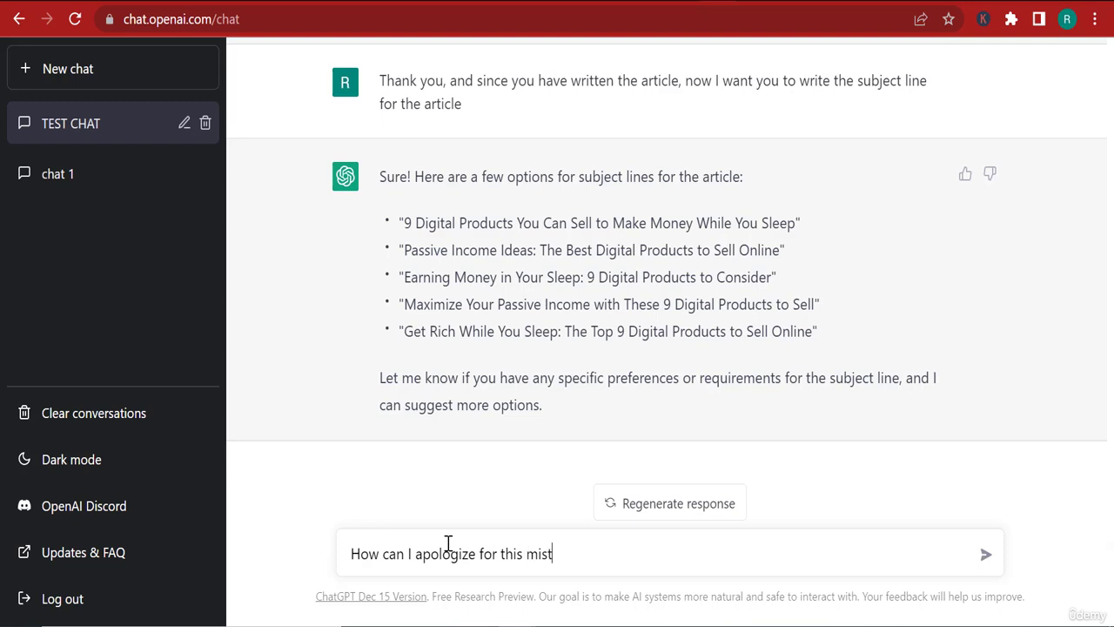
type("ake \"")
key("ctrl+v")
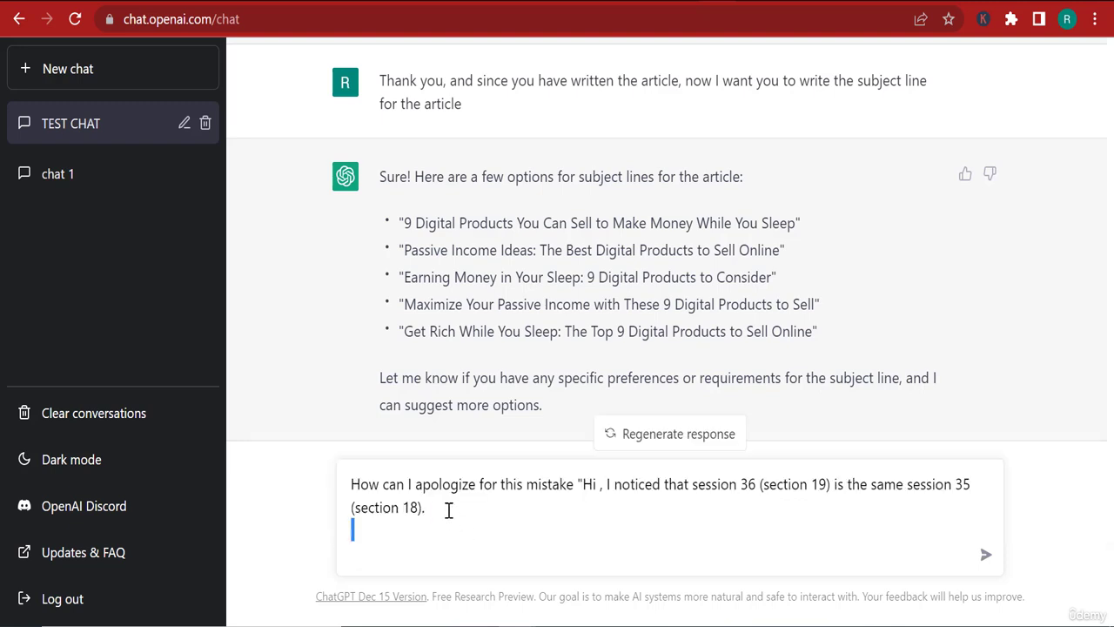
key("BackSpace")
type("\"")
key("Return")
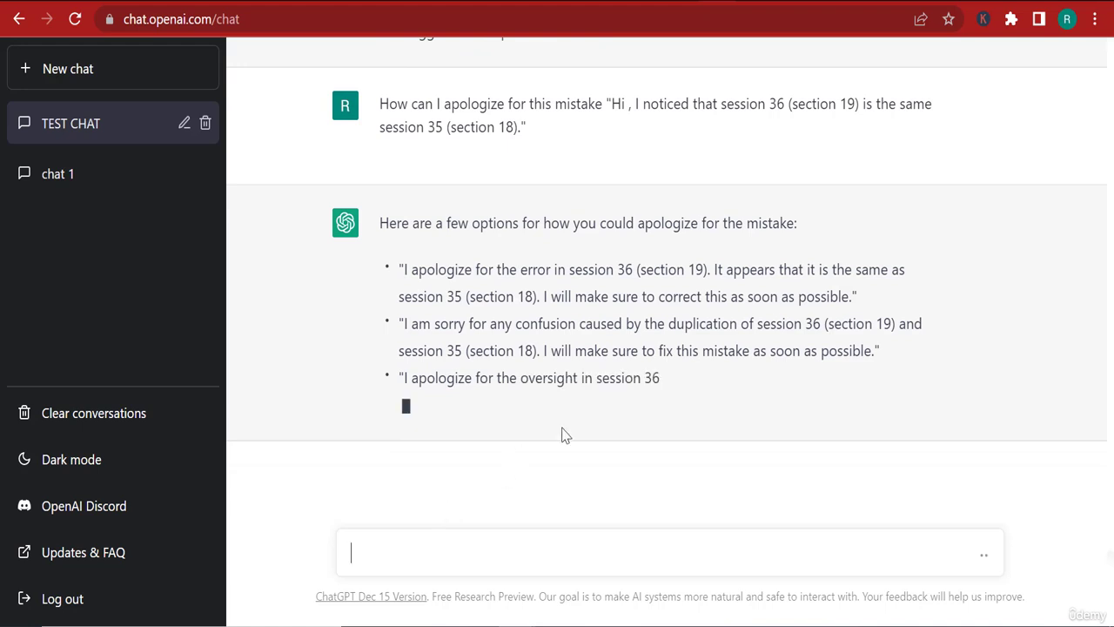
- Copy ChatGPT's first suggested apology and post it as the public answer to the "Repeated session" question on Udemy
left_click_drag(855, 272, 406, 242)
right_click(407, 242)
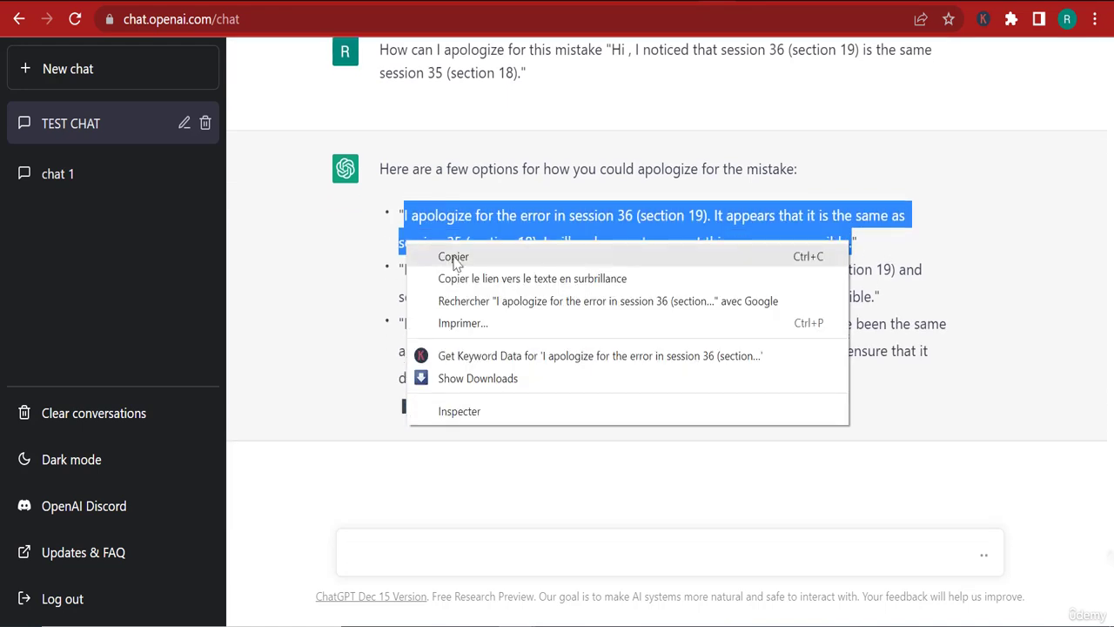
left_click(475, 256)
left_click(681, 2)
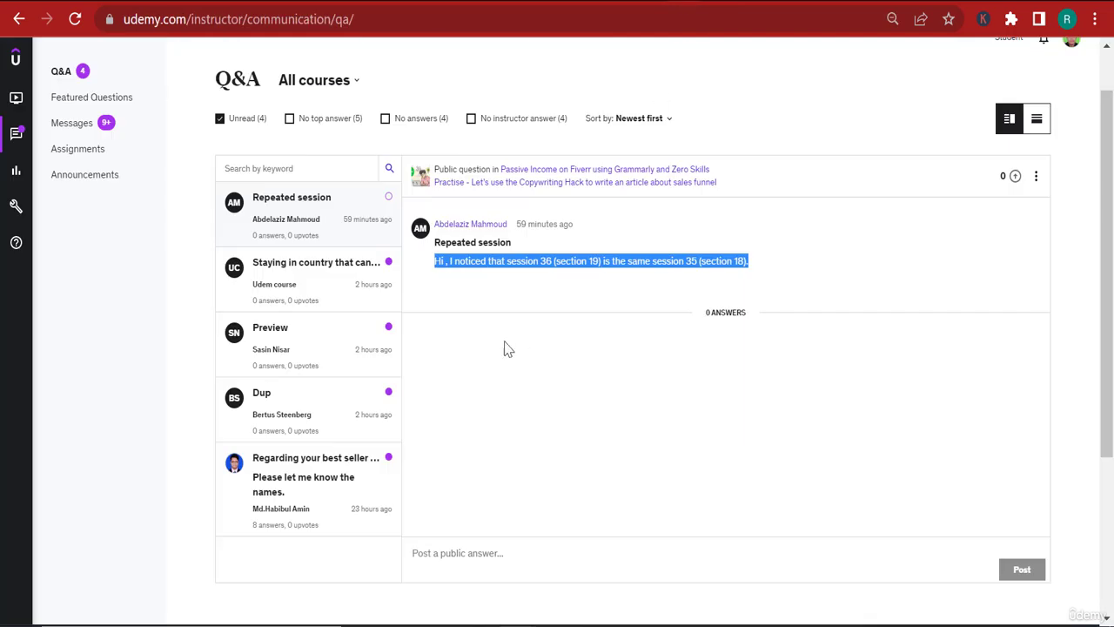
left_click(482, 544)
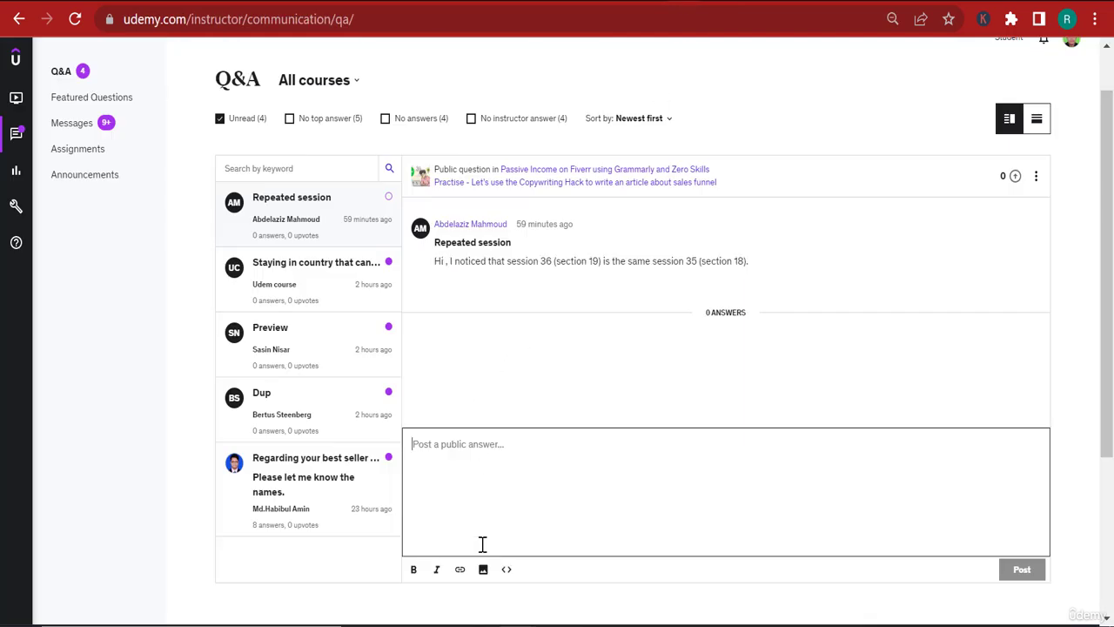
key("ctrl+v")
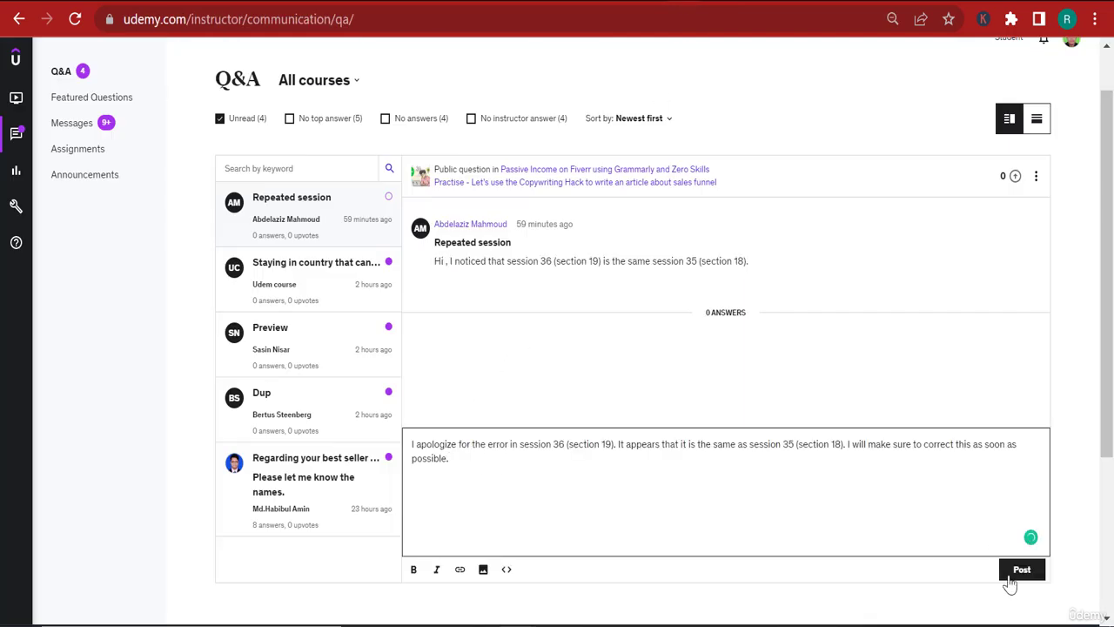
left_click(1017, 574)
- View the educational announcements page of the Udemy instructor account
key("ctrl+Tab")
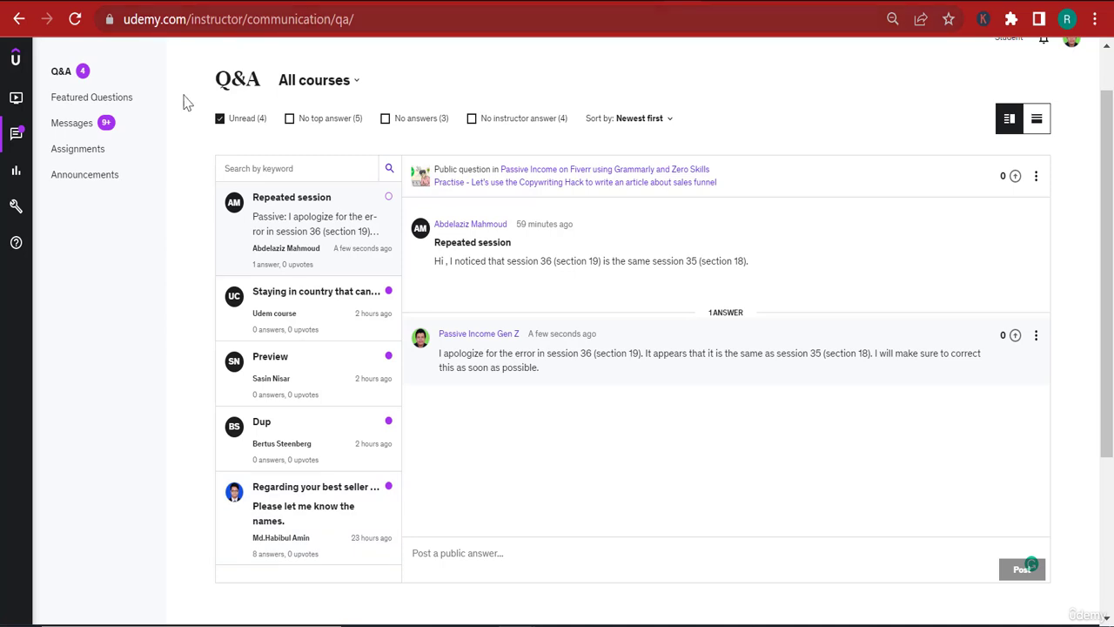
mouse_move(144, 199)
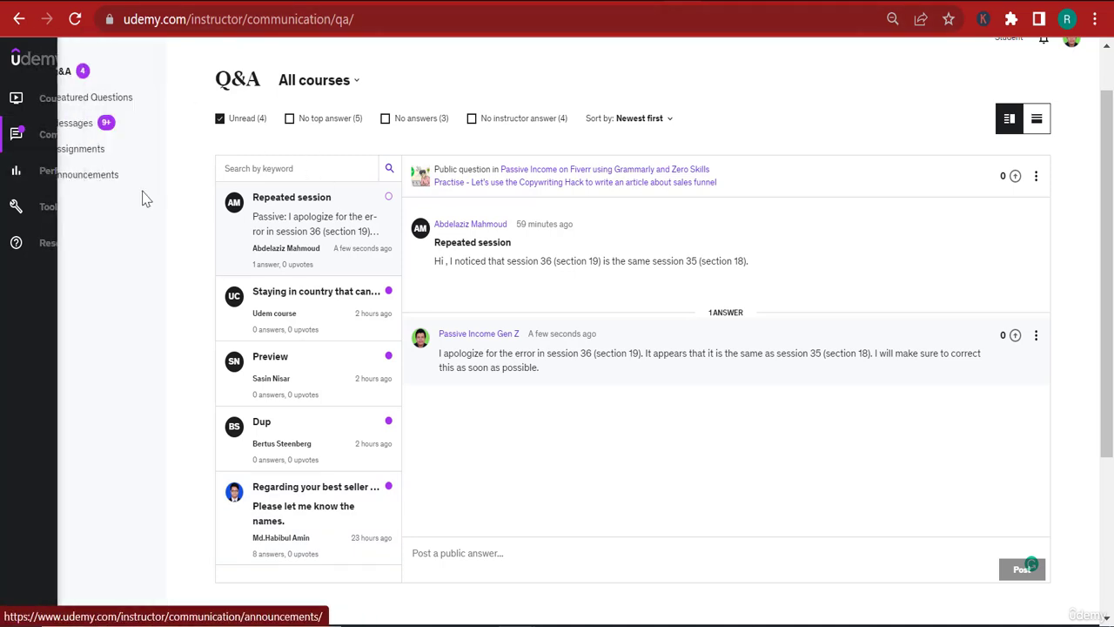
left_click(87, 186)
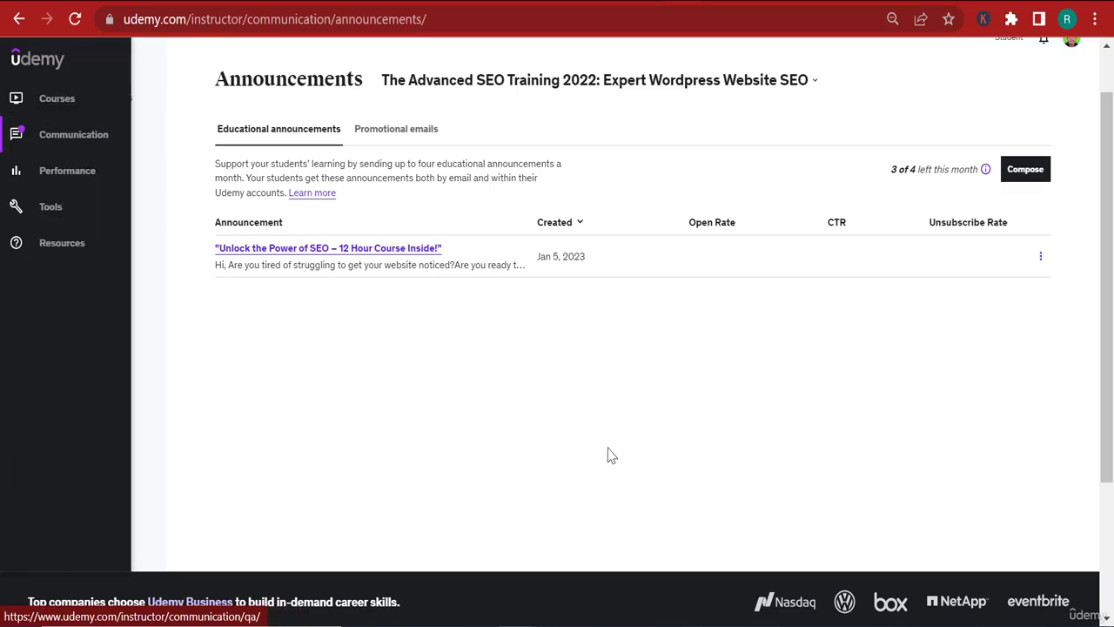
- Switch to the PowerPoint copywriting presentation and view slide 2 about The 16-Word Sales Letter and the Recap slide 63
left_click(796, 557)
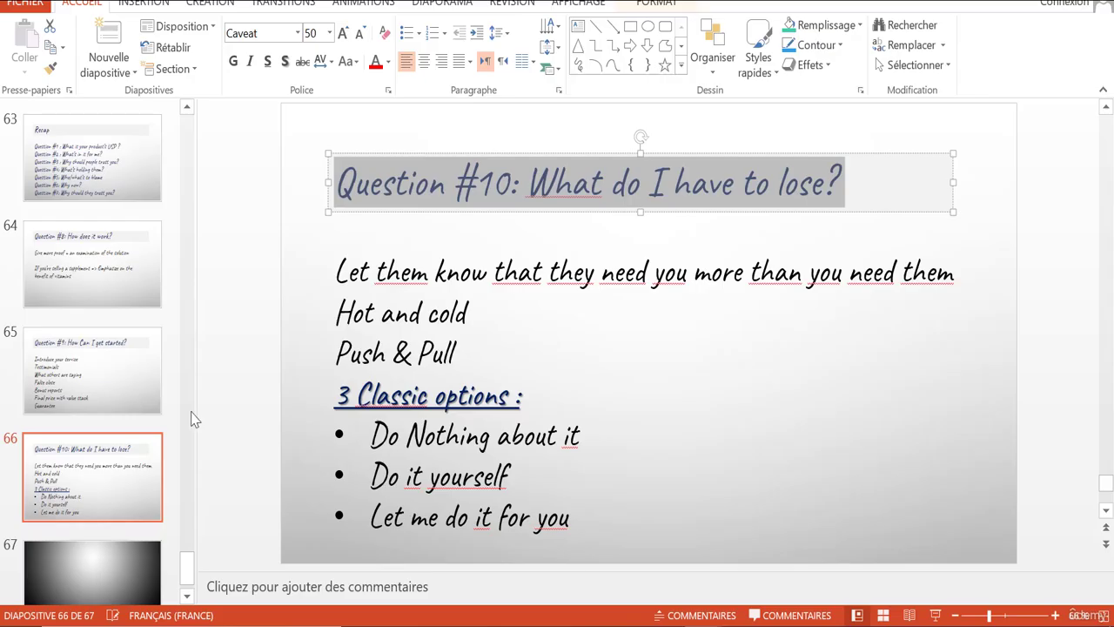
scroll(136, 386, "up", 3)
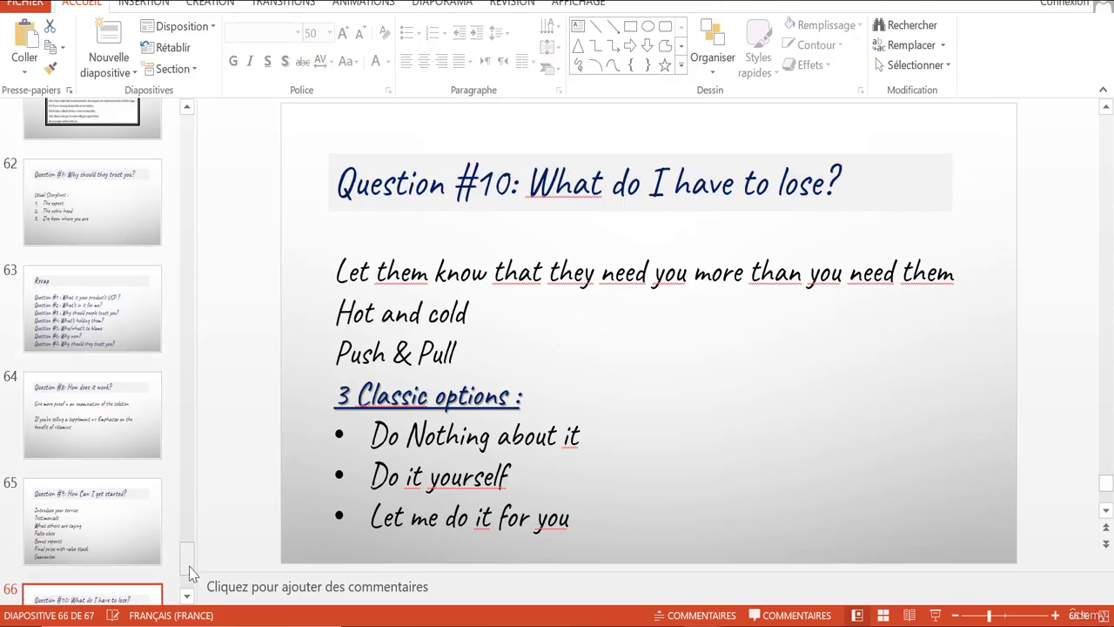
left_click_drag(190, 564, 186, 130)
left_click(139, 279)
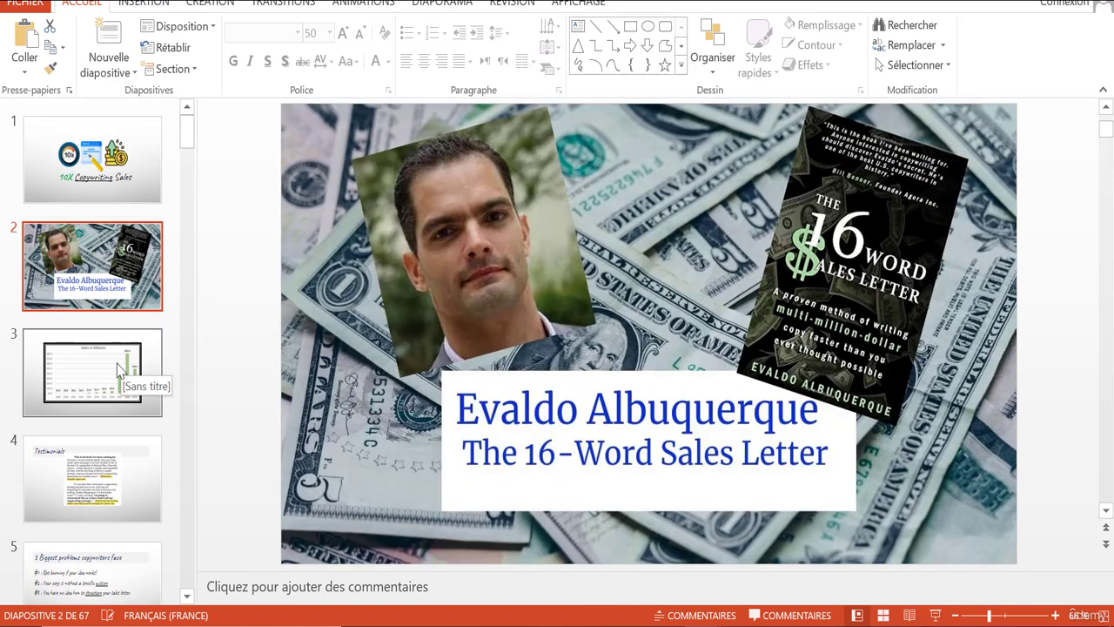
left_click_drag(186, 212, 187, 582)
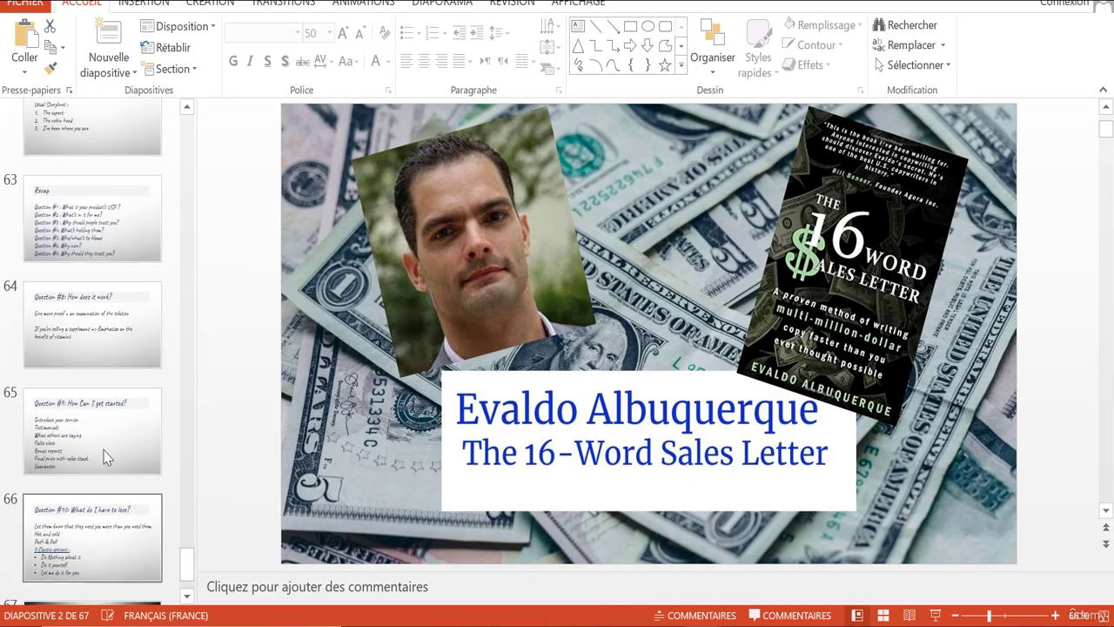
left_click(66, 234)
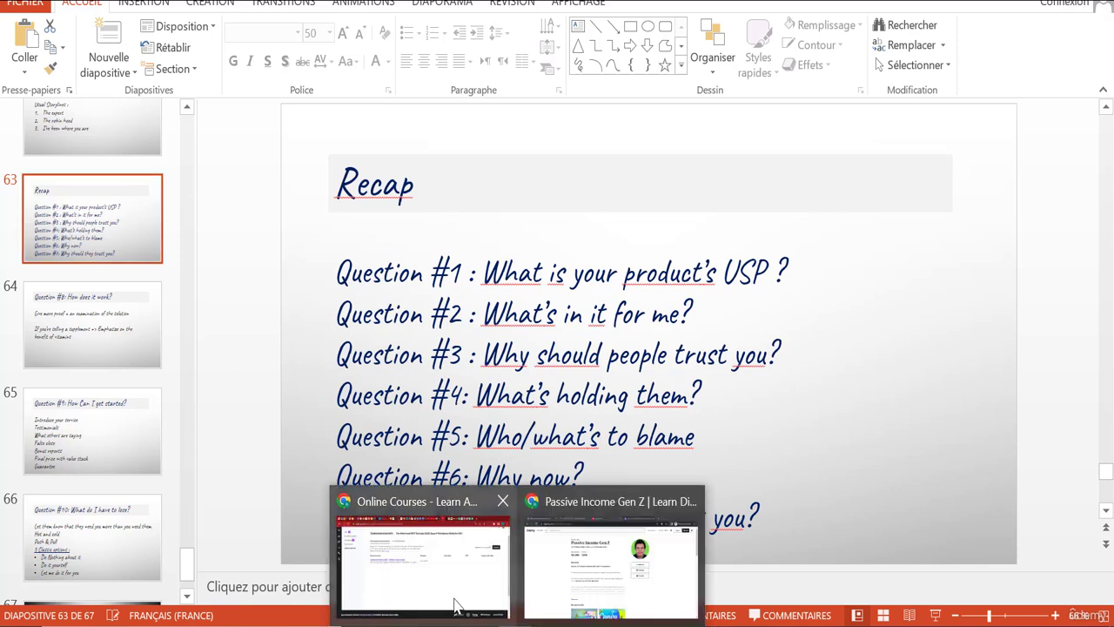
- Return to ChatGPT in Chrome and begin a prompt with "Hello. I have a course about amazon affiliate marketing SEO on Udemy"
left_click(456, 607)
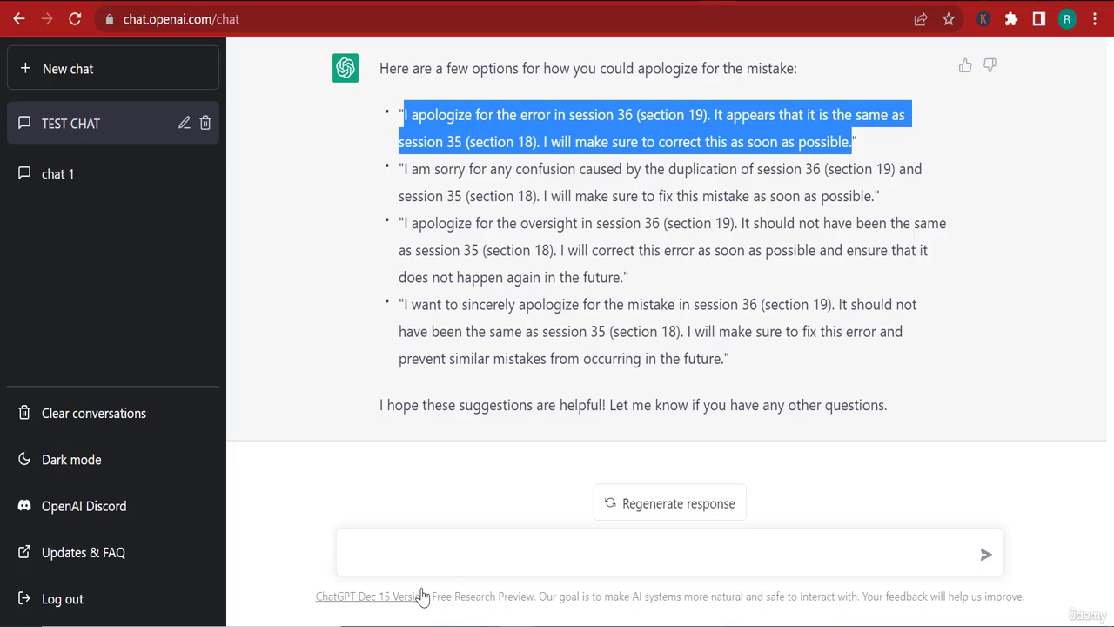
left_click(417, 549)
type("Hell")
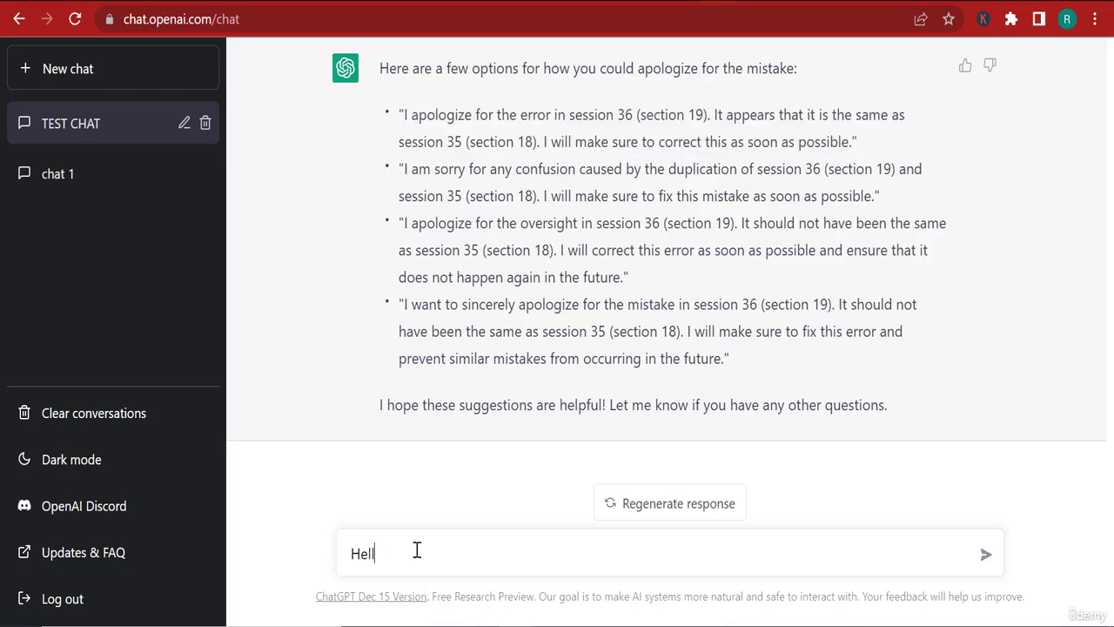
type("o. i HAVE A COU")
key("BackSpace")
key("BackSpace")
key("BackSpace")
key("BackSpace")
key("BackSpace")
key("BackSpace")
type("have a course about a")
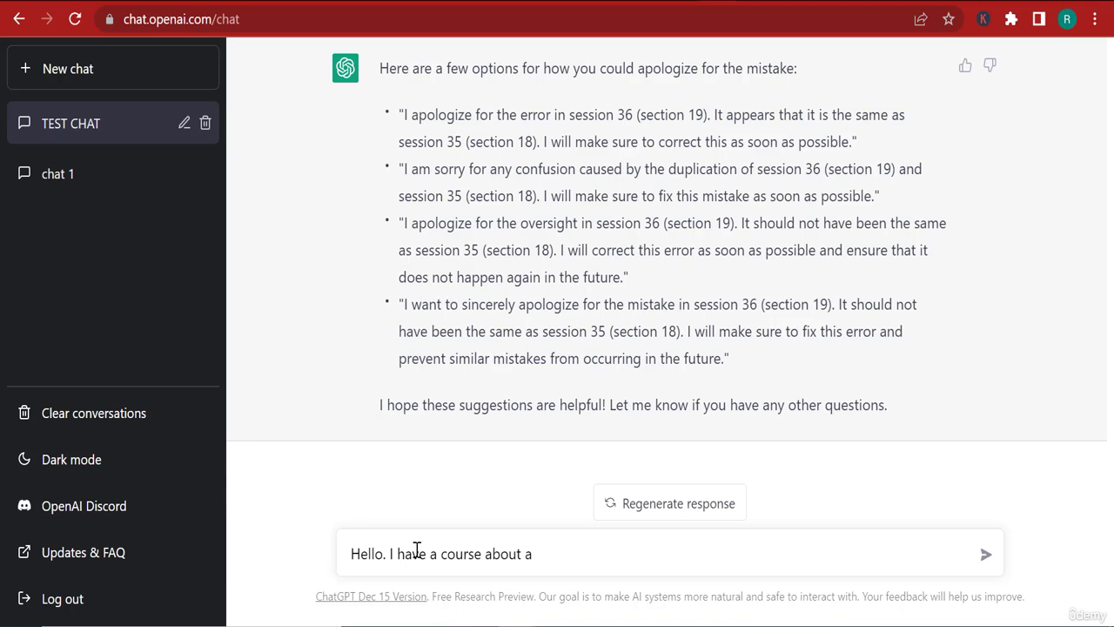
type("mazon affilia")
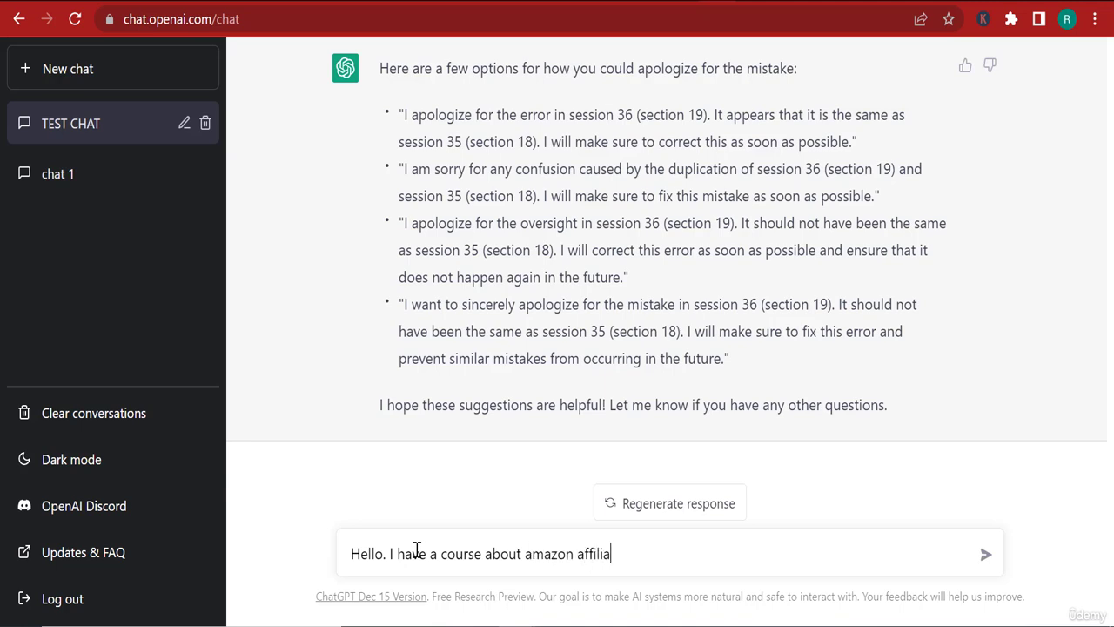
type("te marketing")
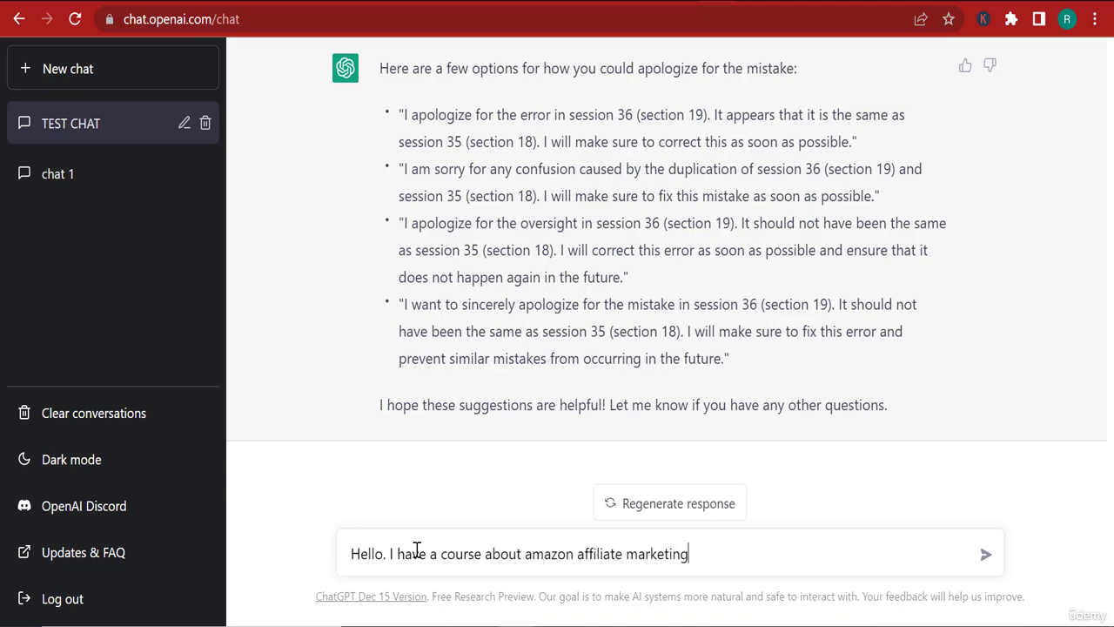
type(" SEO on Udem")
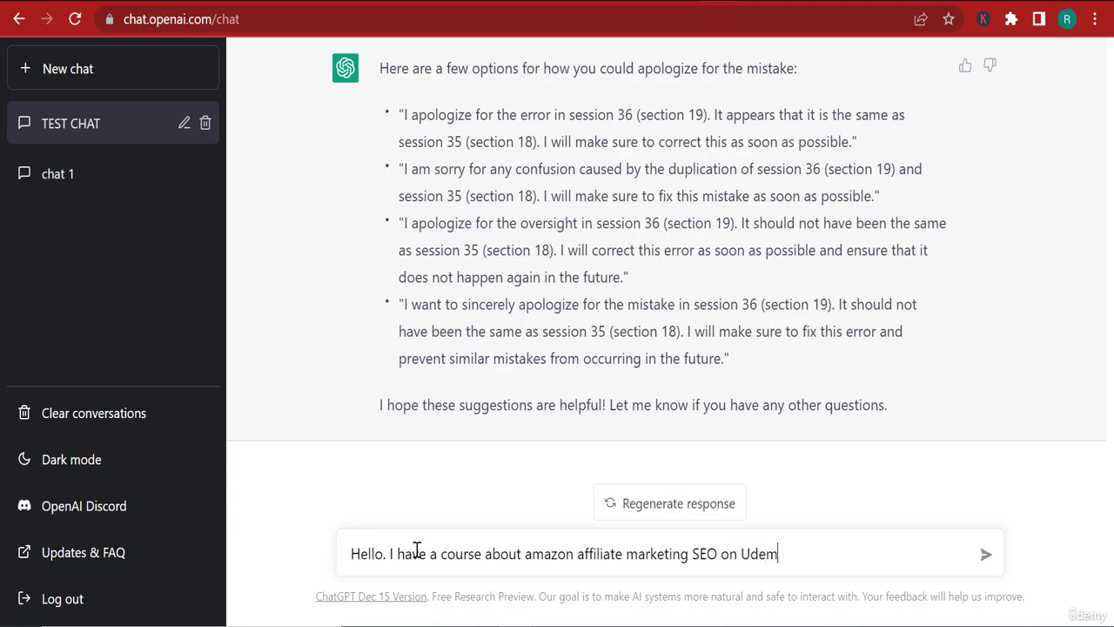
- Continue the prompt with "The course is 12 Hours and I want you to write an email that I can send to my students"
type("y. The course is 1")
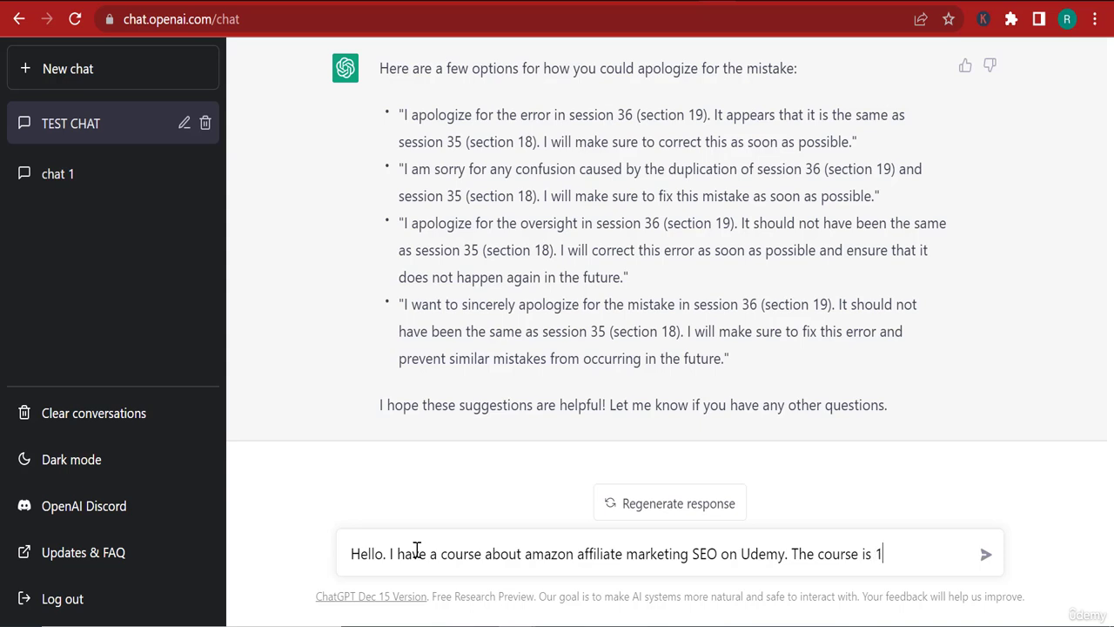
type("2 Hours and I wi")
key("BackSpace")
type("ant you to wrie")
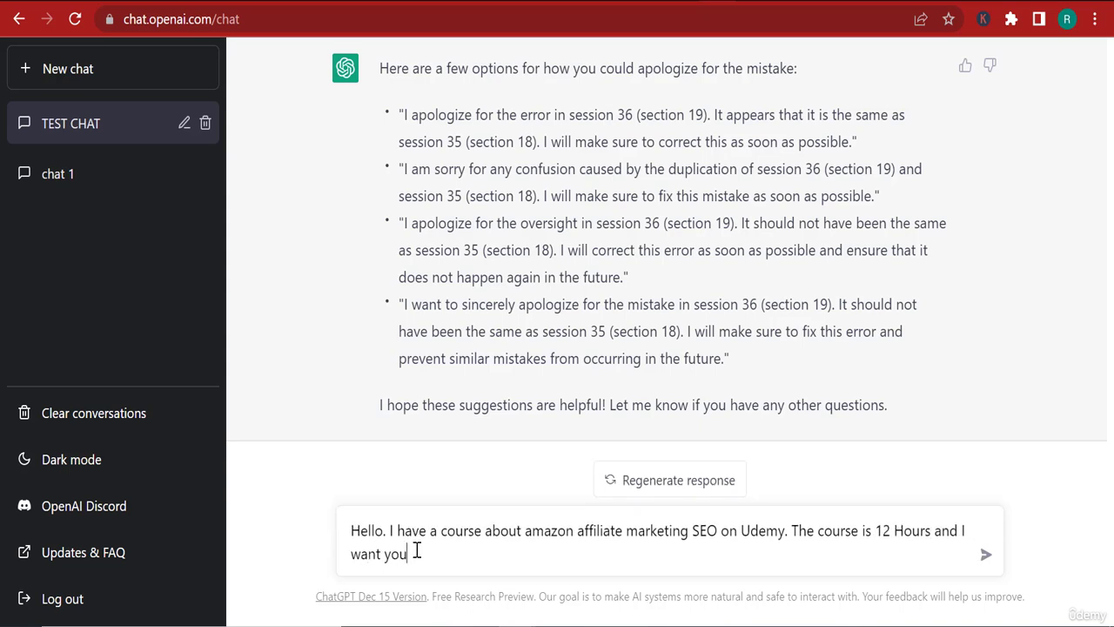
key("BackSpace")
type("te a promot")
key("BackSpace")
key("BackSpace")
key("BackSpace")
type("n email that I can s")
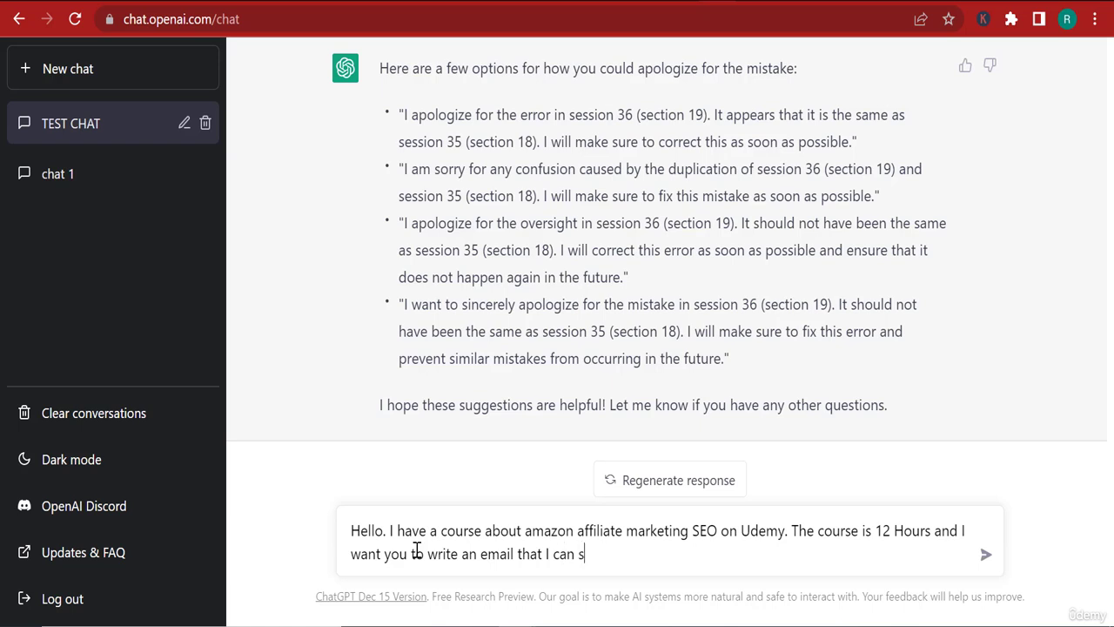
type("end to my stud")
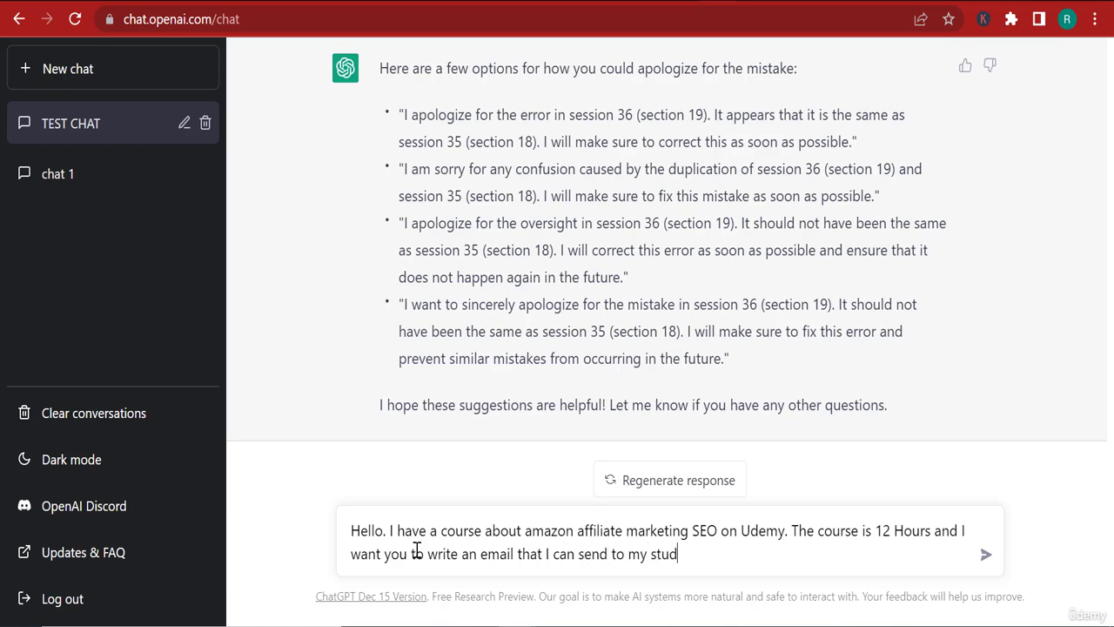
- Continue the prompt with "to reingage with them and to send them back to the course. So that they can watch and leave reviews."
type("ents to reing")
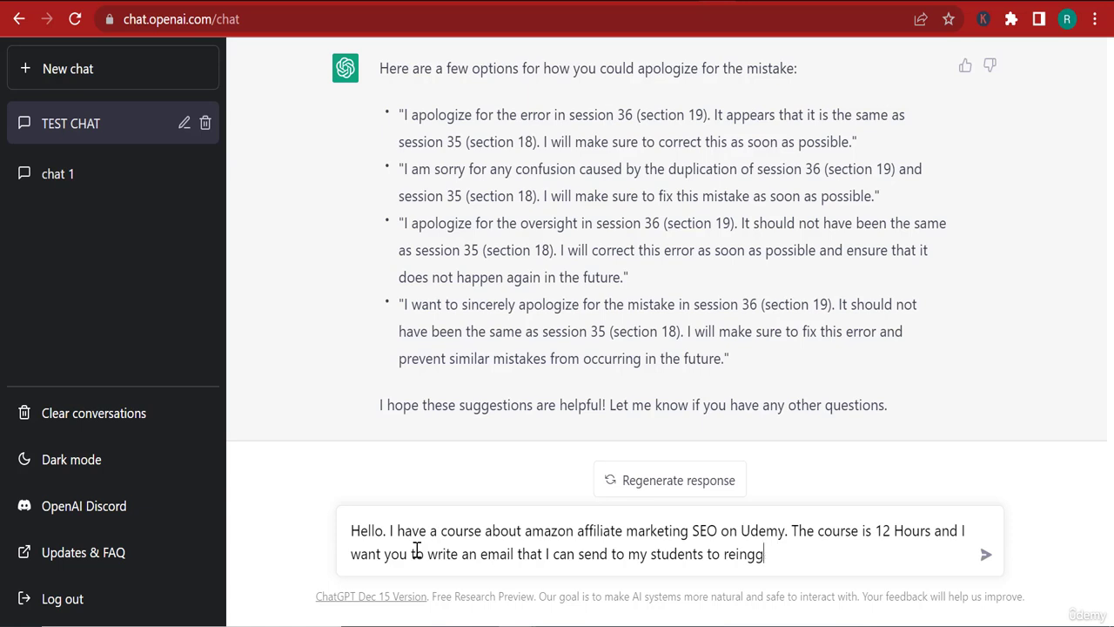
type("age with theme an")
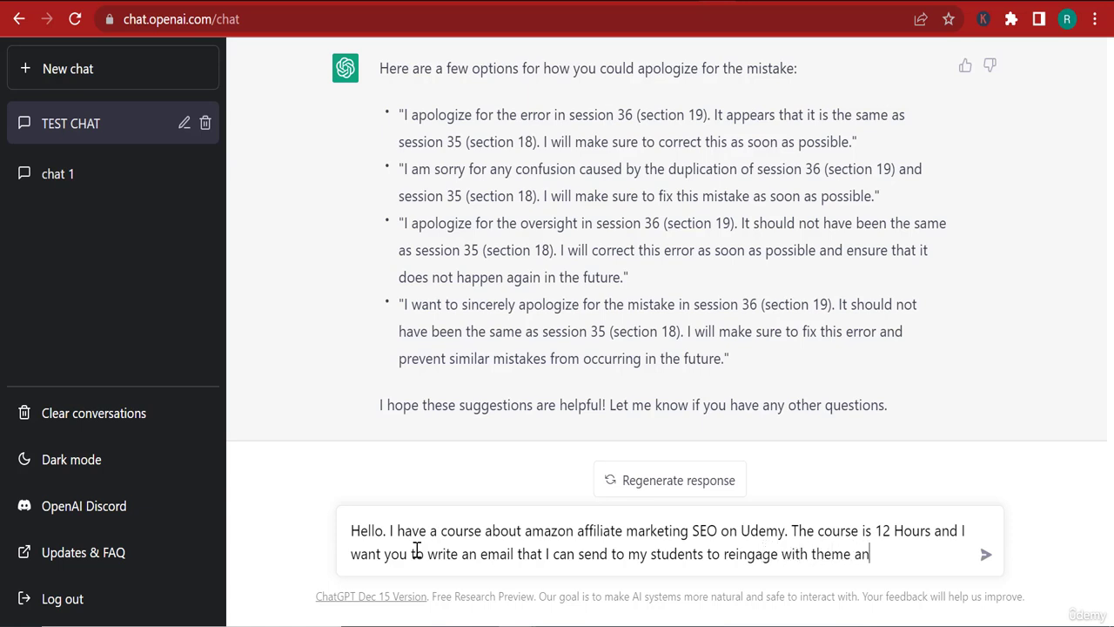
key("BackSpace")
key("BackSpace")
type("and to send th")
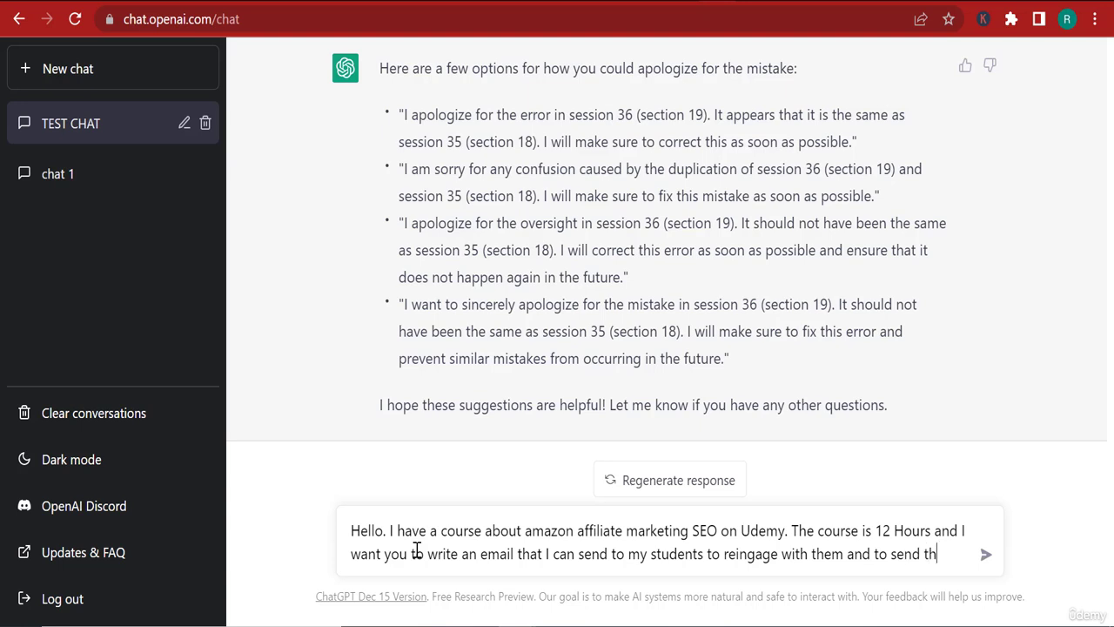
type("em back to th")
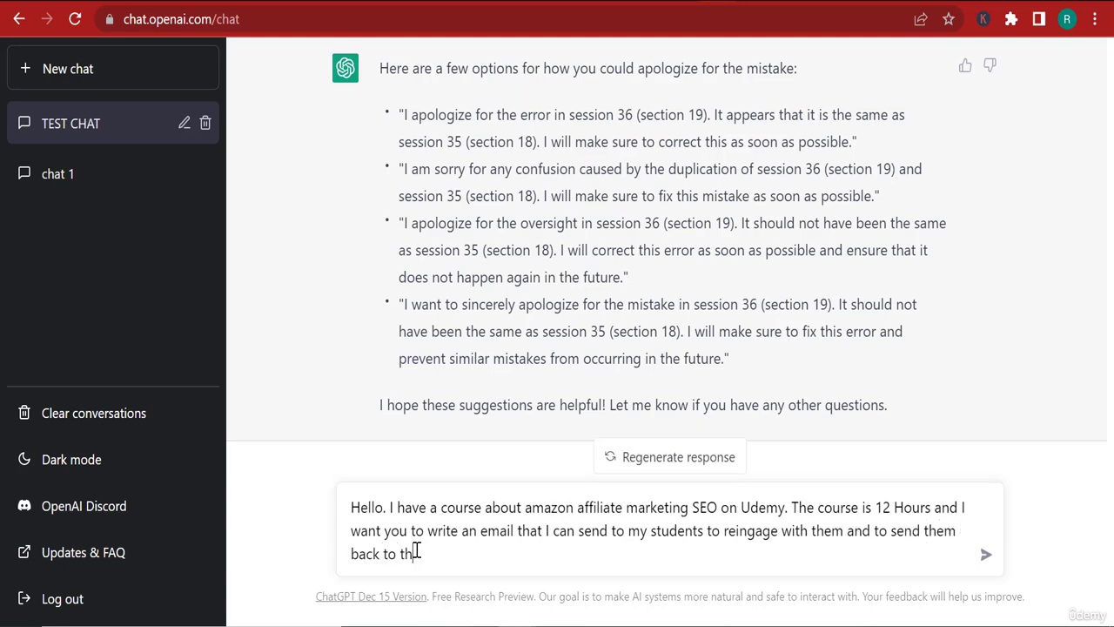
type("e course. So that they")
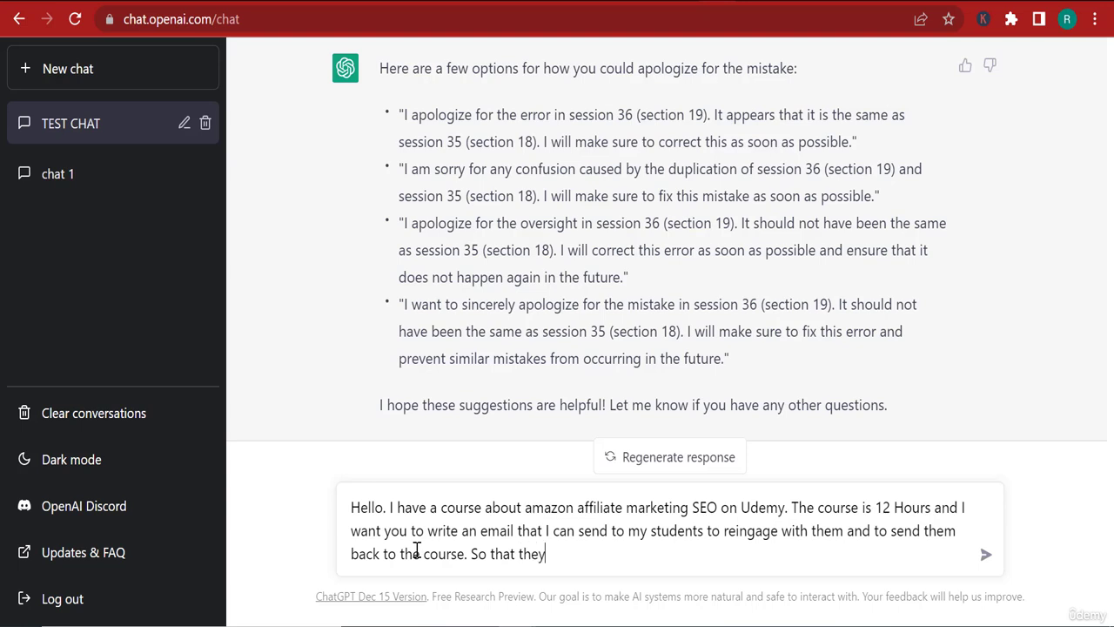
type(" can watch and")
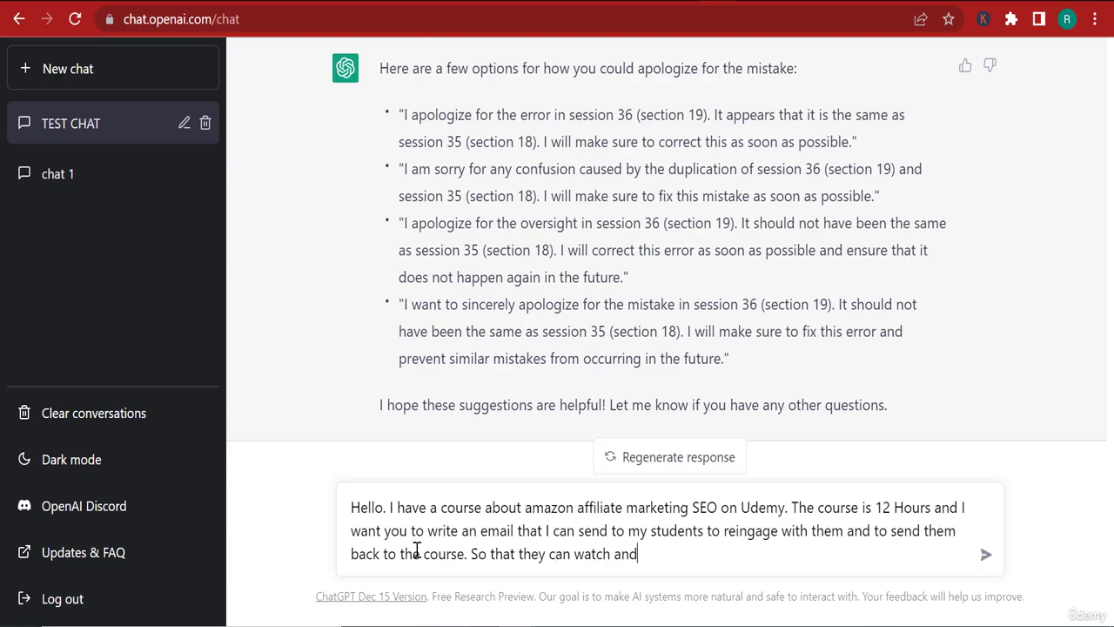
type(" leave rreviews. My")
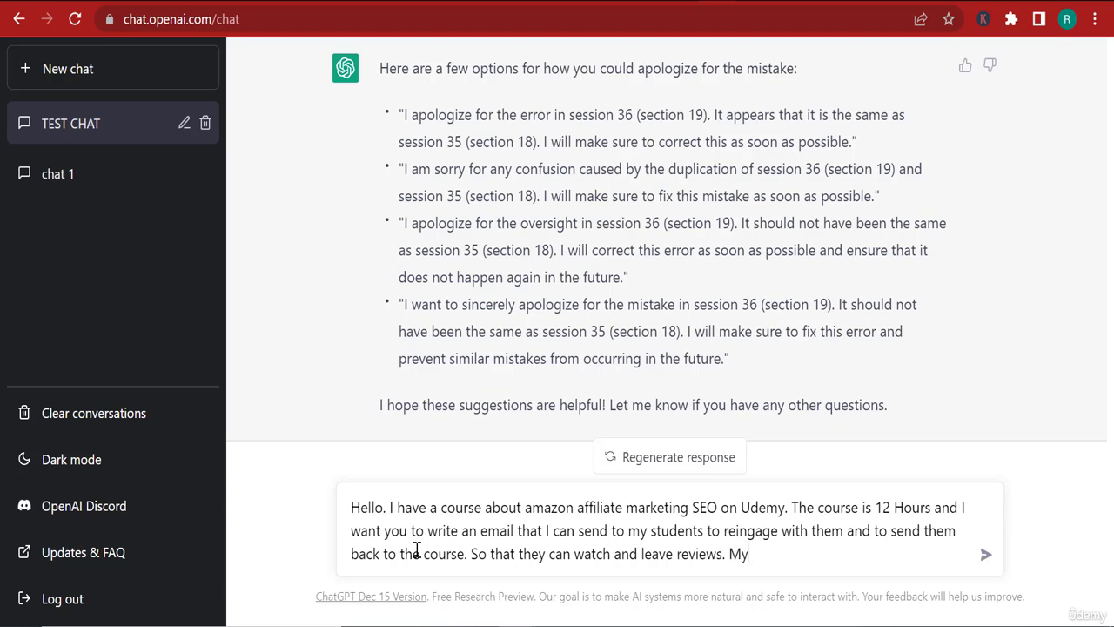
- Add "My course is a best in class course and it contains 10 Different chapters" to the prompt
type(" course is a be")
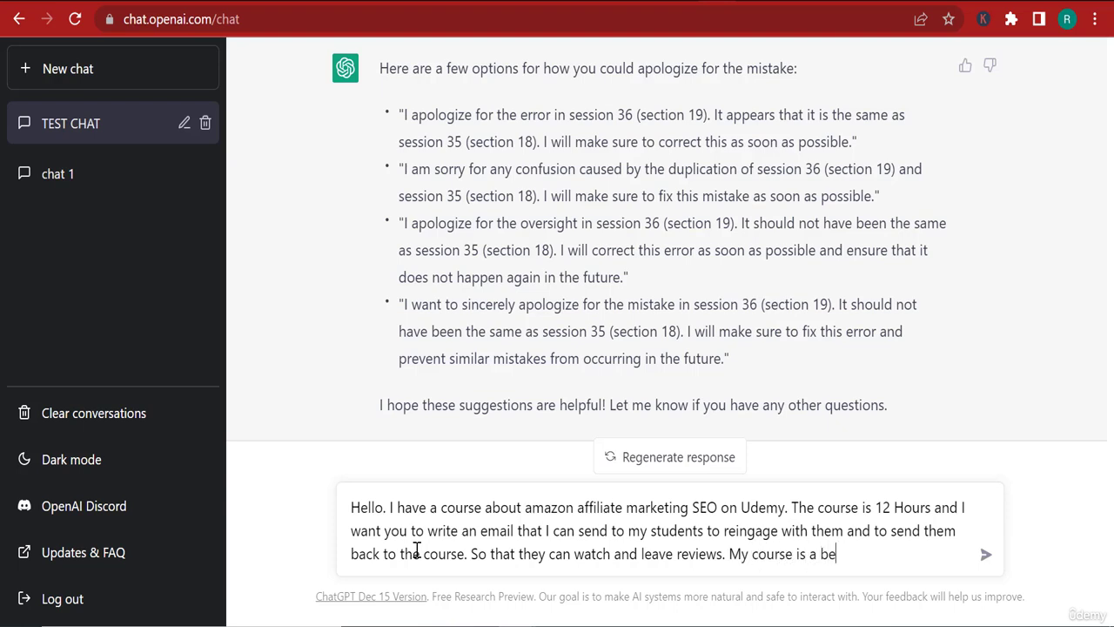
type("st in class course and it co")
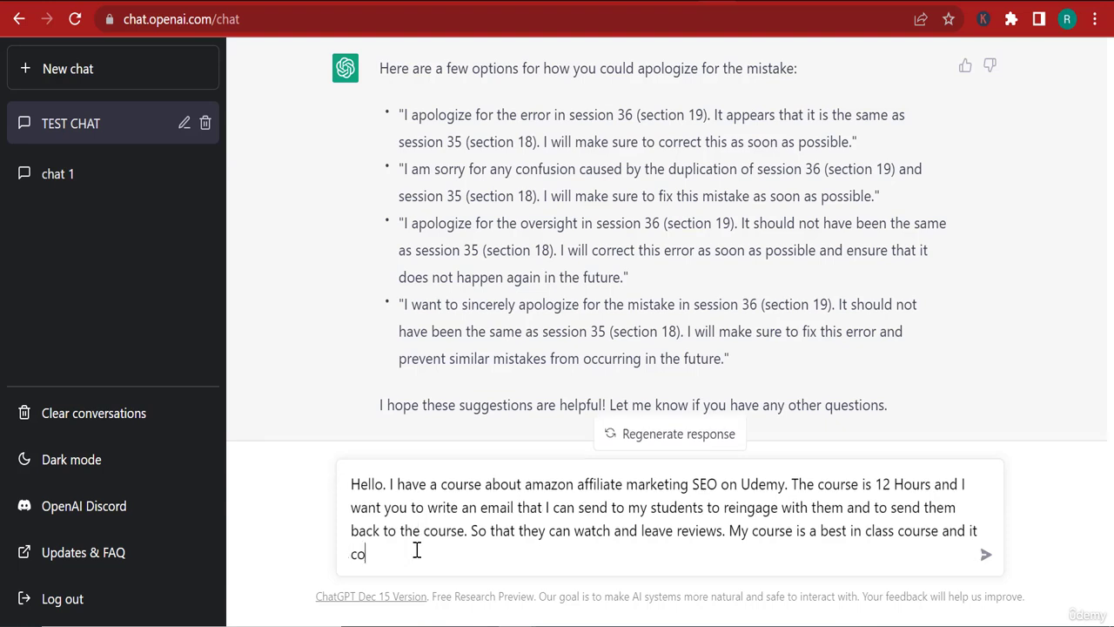
type("ntrai")
key("BackSpace")
key("BackSpace")
type("ains 10 Differen")
key("BackSpace")
type("ent chapter")
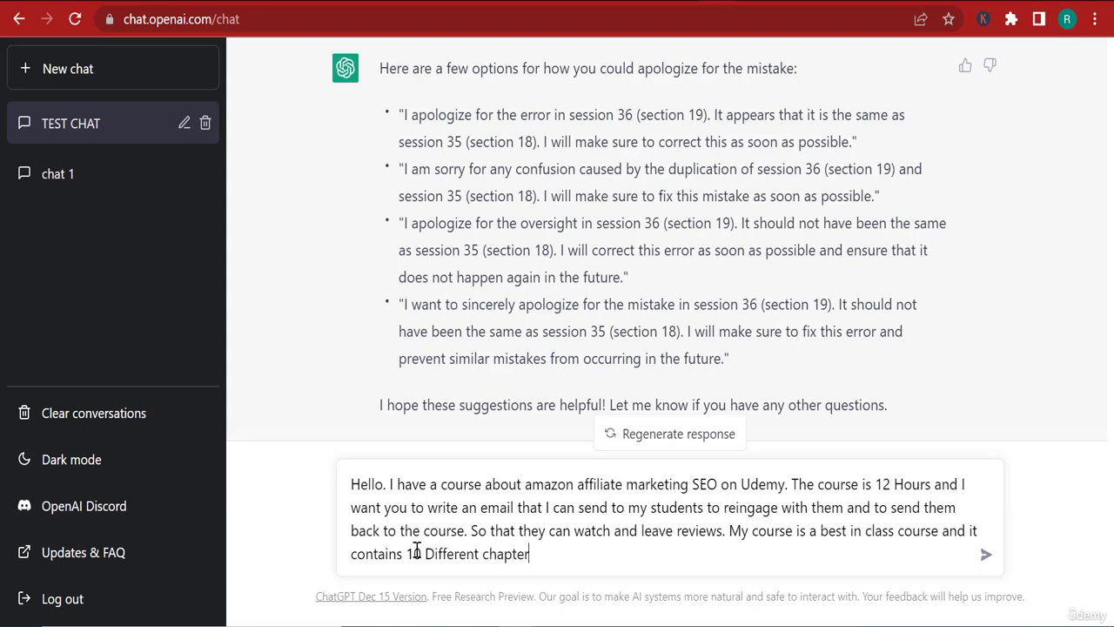
- Extend the course description in the prompt with "and it teaches people to go from SEO zero to hero in 12 Hours."
type("s  and it teaches pep")
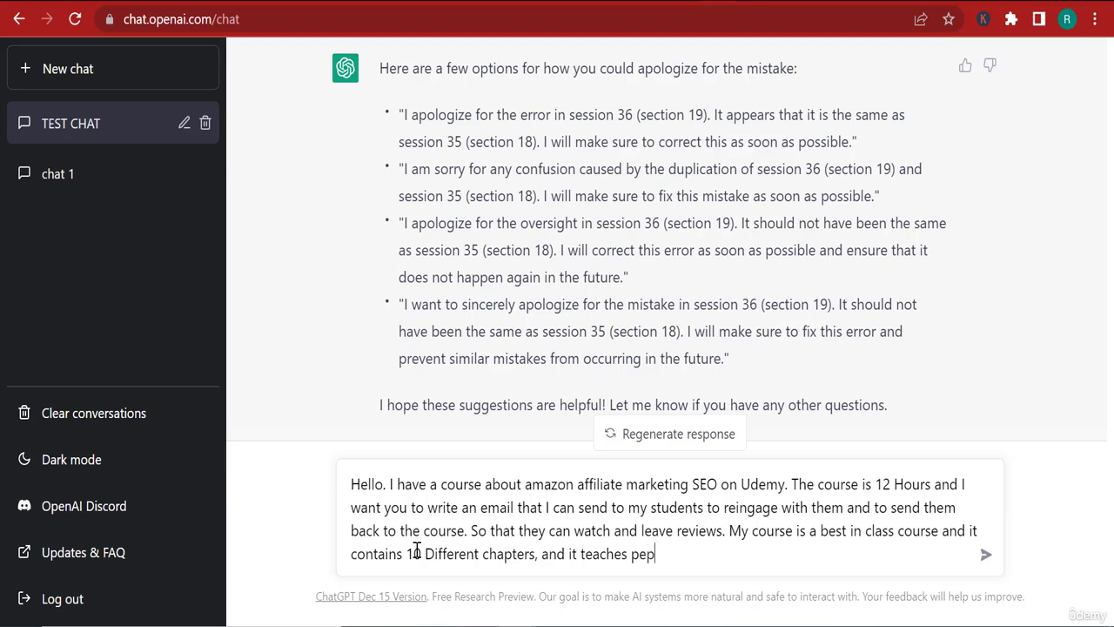
key("BackSpace")
type("ople to go from SEO ")
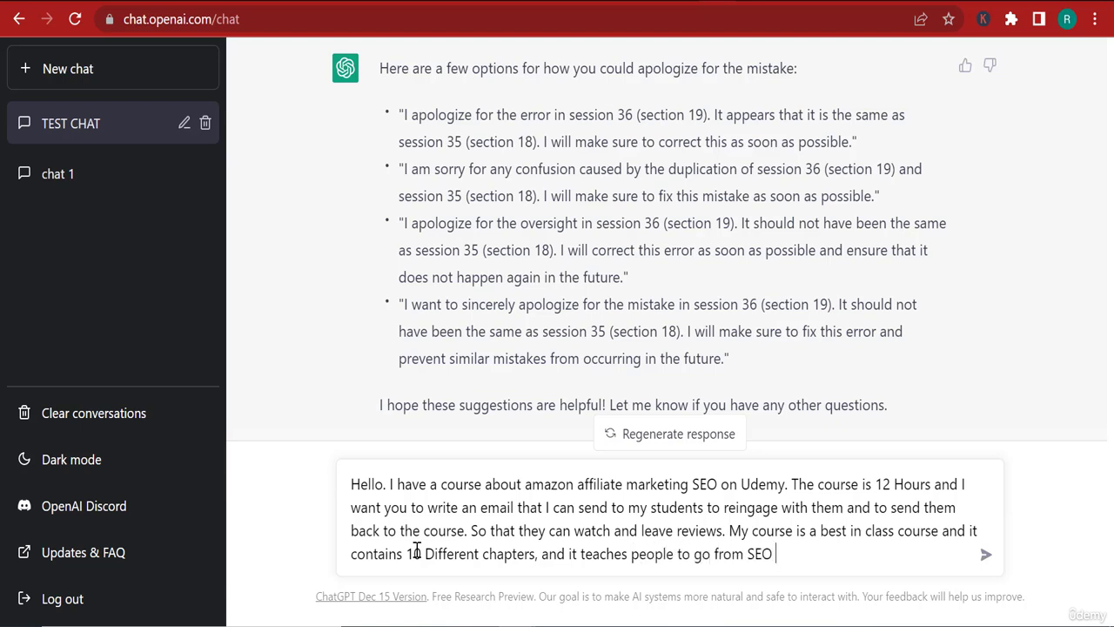
type("zero to ghe")
key("BackSpace")
key("BackSpace")
key("BackSpace")
type("hero in")
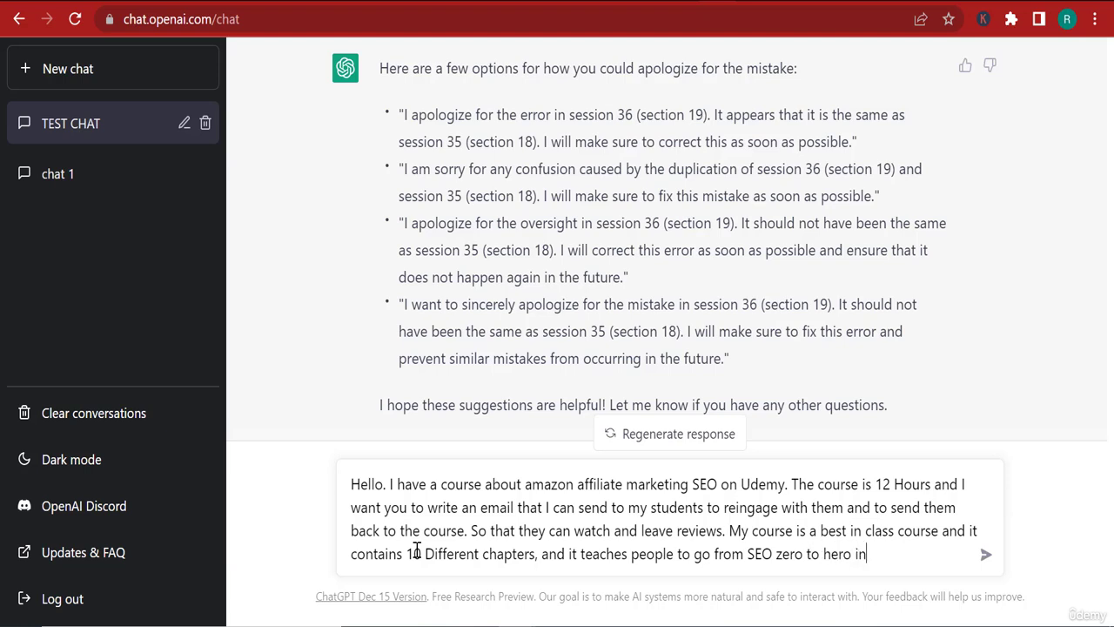
type(" 12 H")
key("BackSpace")
type("our")
key("BackSpace")
key("BackSpace")
key("BackSpace")
type("ours. I aklso")
- Add the sentence "I also have FREE ressources attached as well inside the course." to the prompt
key("BackSpace")
key("BackSpace")
key("BackSpace")
key("BackSpace")
type("lso have FRE")
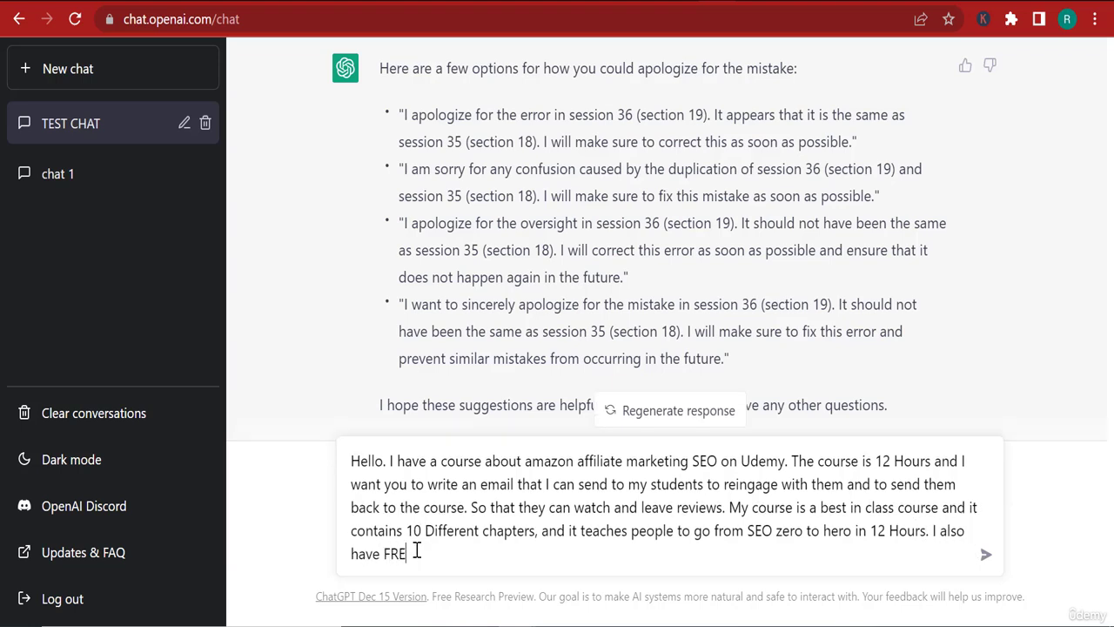
type("E ressources attache")
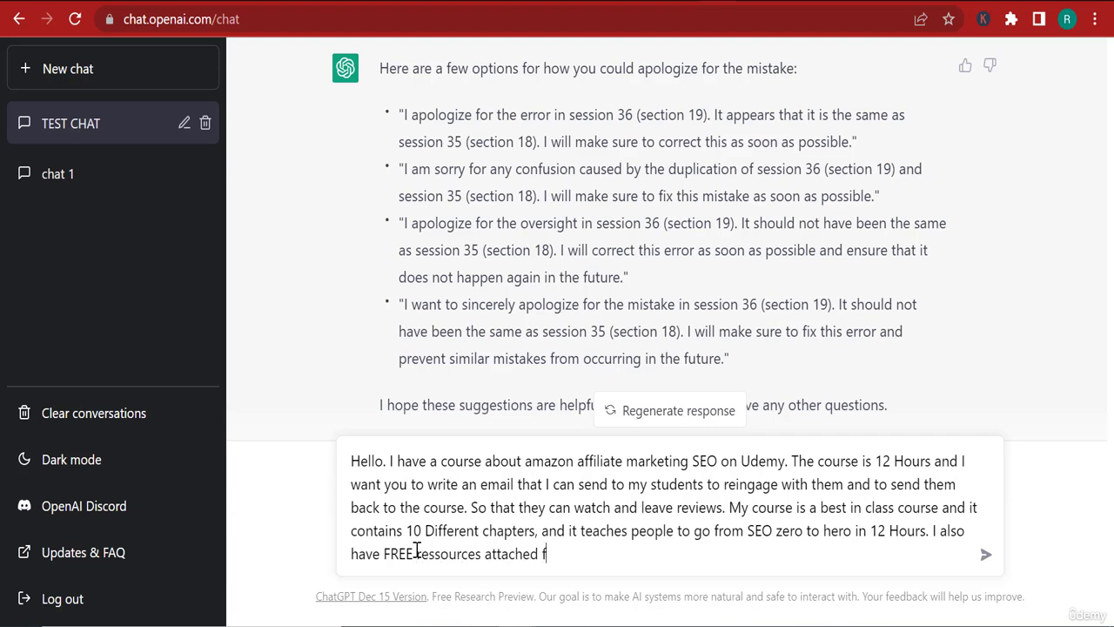
type("d as well inside the course.")
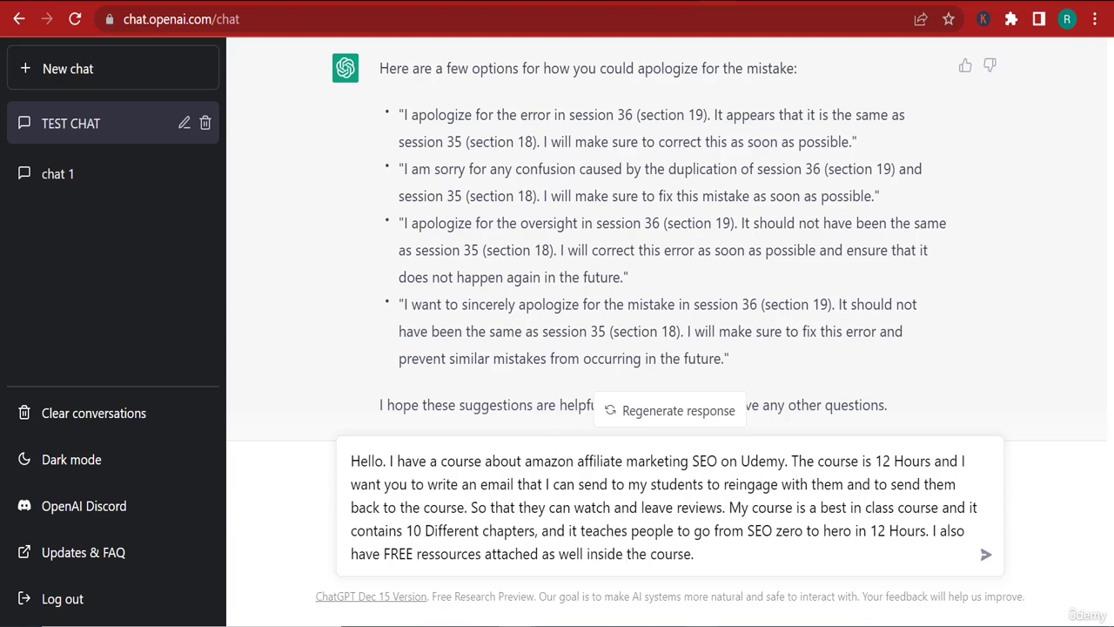
- Switch to the PowerPoint presentation and select all the text from Question #1 to Question #7 on the Recap slide 63
mouse_move(699, 626)
left_click(768, 562)
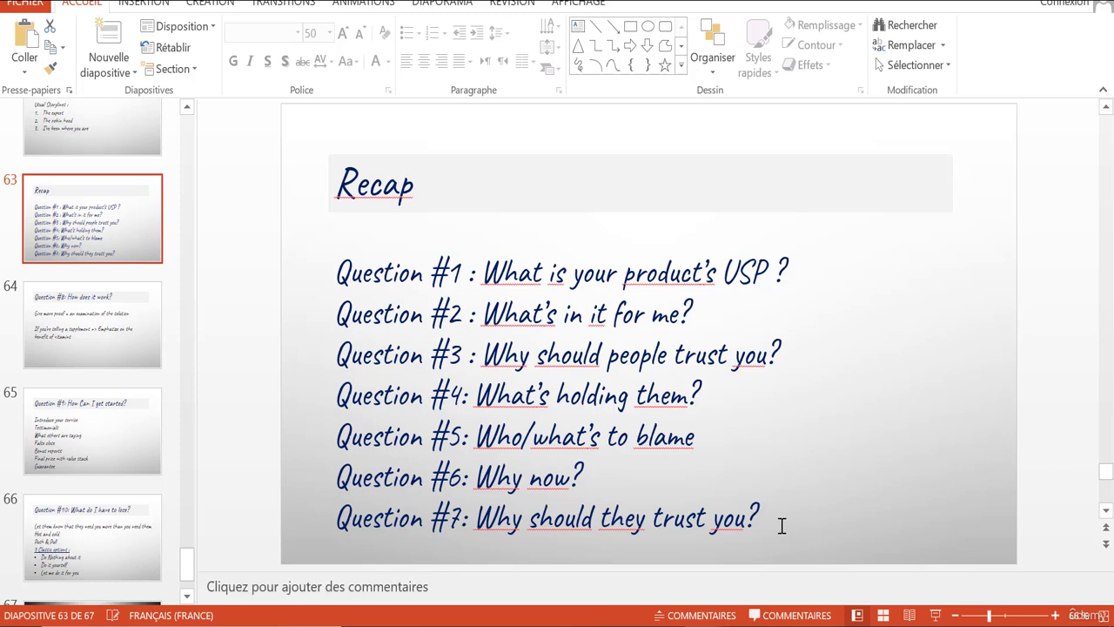
left_click_drag(756, 521, 431, 417)
left_click(346, 304)
left_click(340, 282)
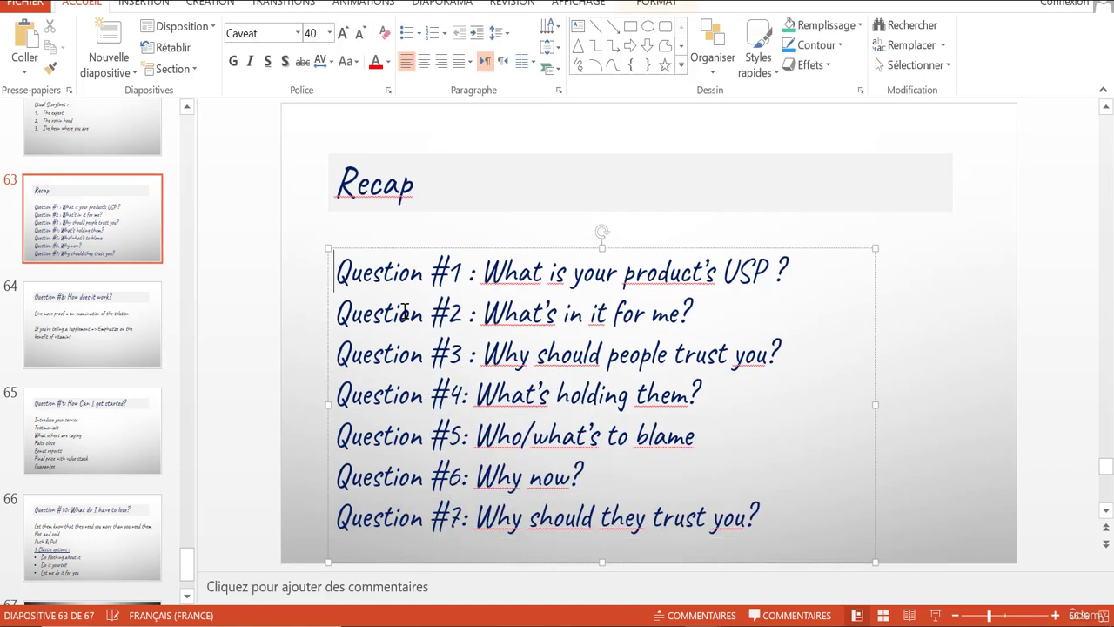
left_click_drag(337, 272, 781, 518)
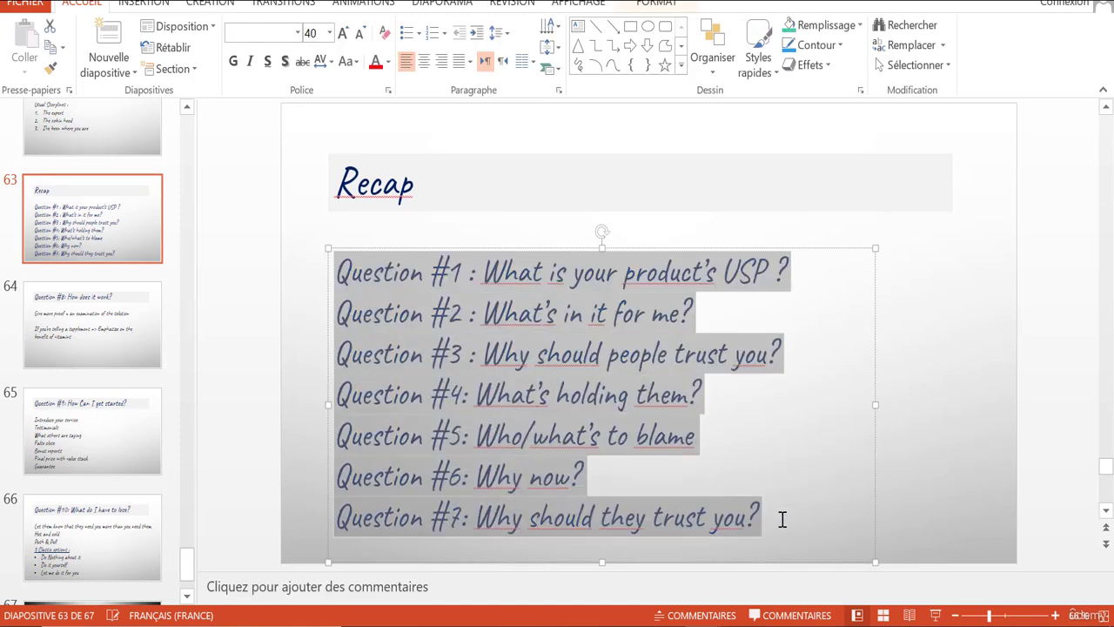
- Return to the TEST CHAT window in Chrome and continue the prompt with "I want you to use the following syntax inspired by"
mouse_move(583, 625)
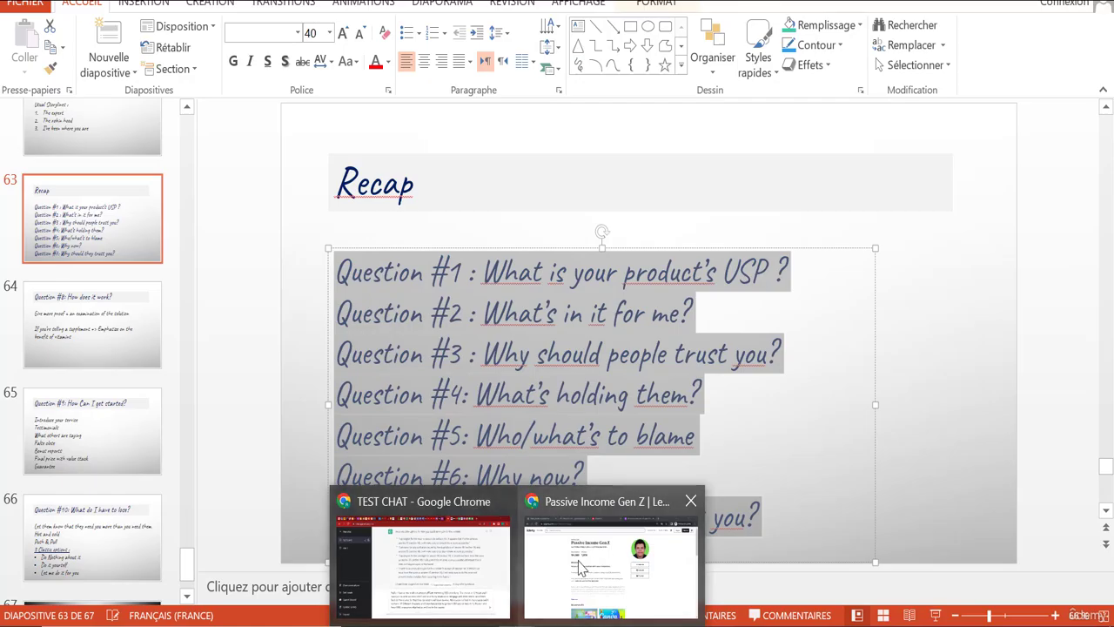
left_click(409, 545)
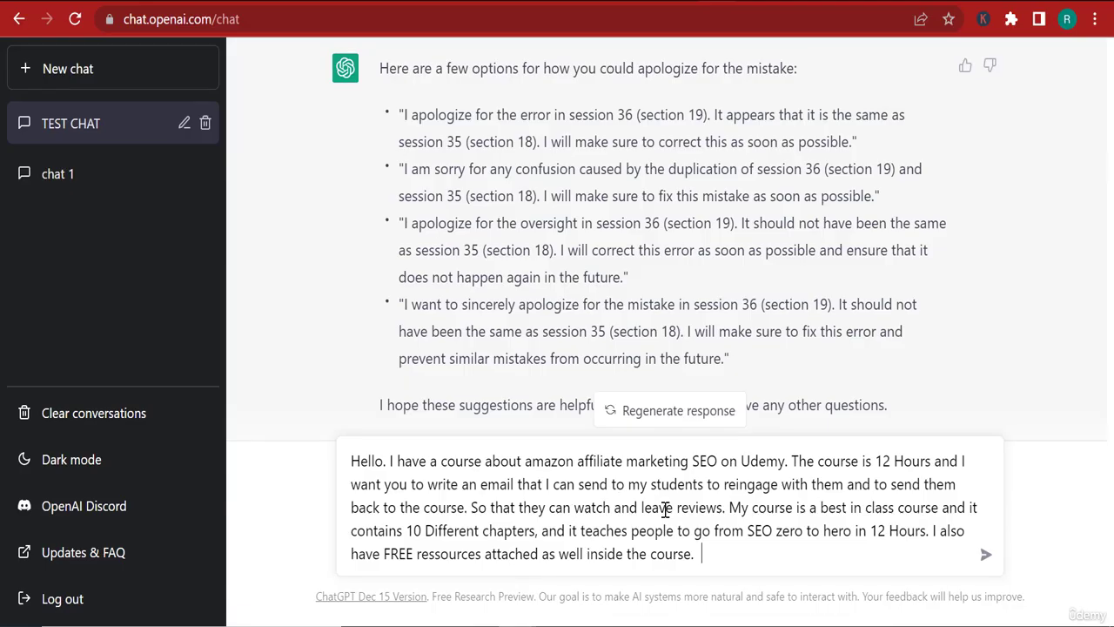
type("I want you to use th")
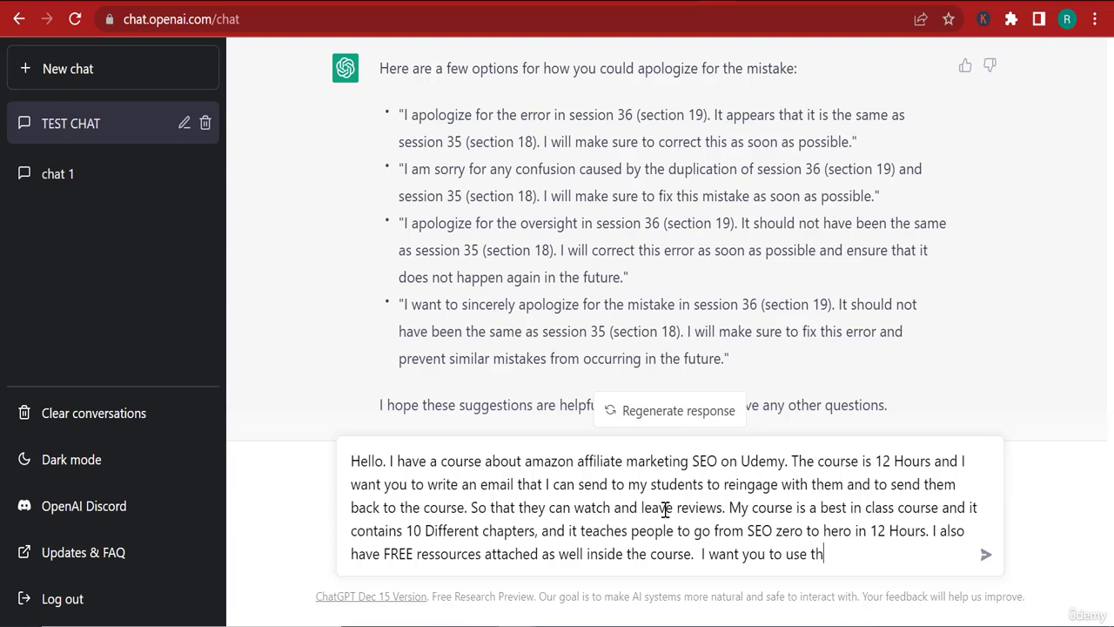
type("e following sy")
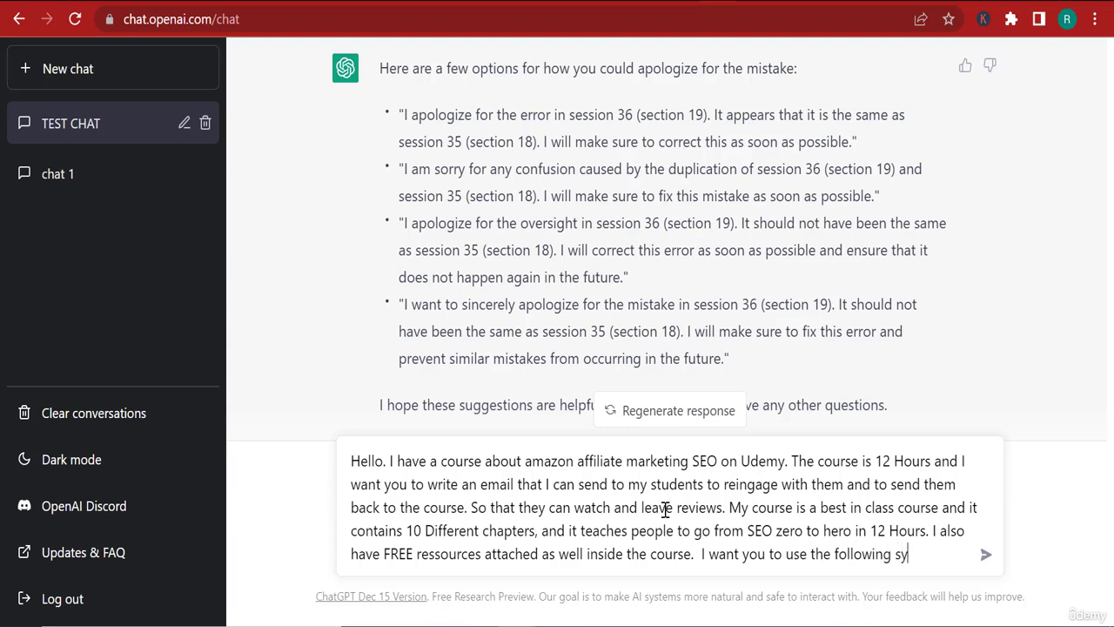
type("ntax inspired b")
type("y t")
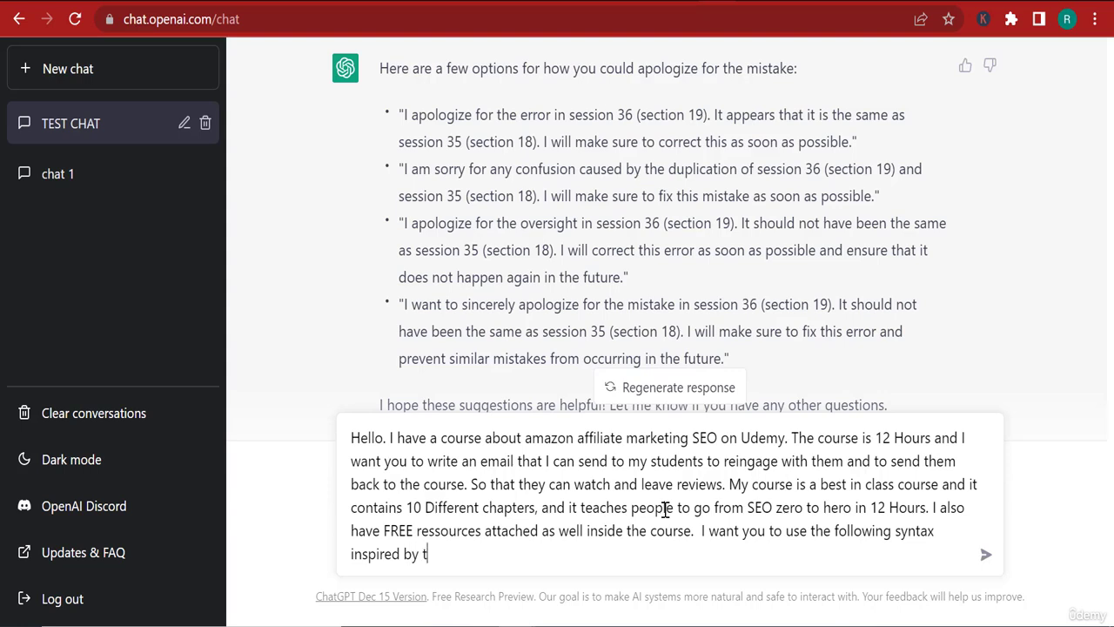
- Complete the syntax instruction with "the book the 16 Word sales letter by evaldo Albuquerque."
type("he book the ")
type("160")
type("S")
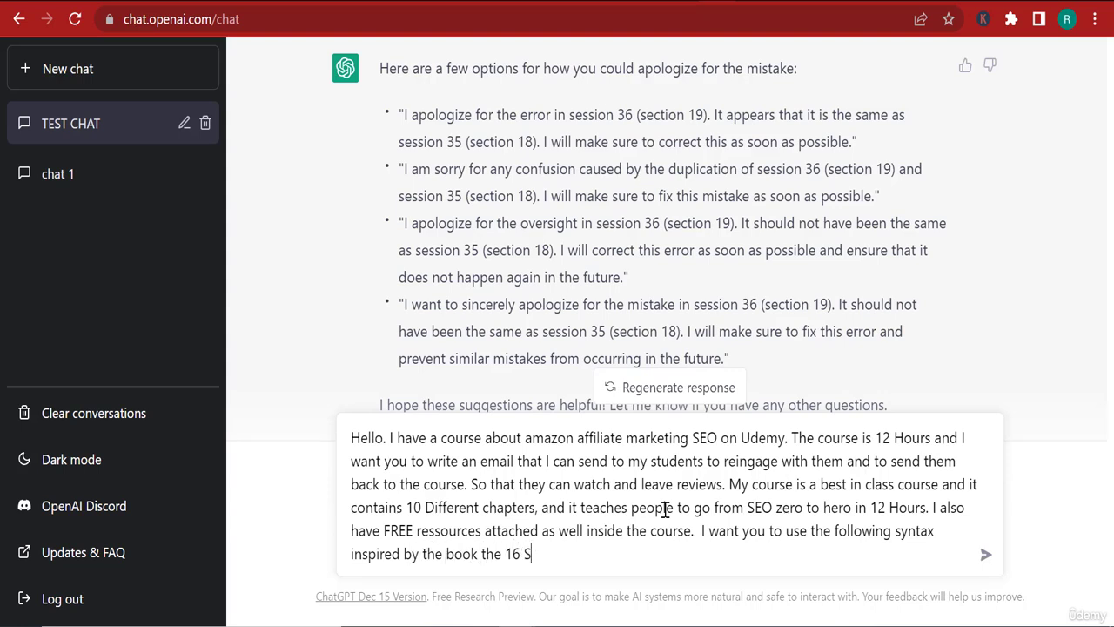
key("BackSpace")
type("Word sales letter by")
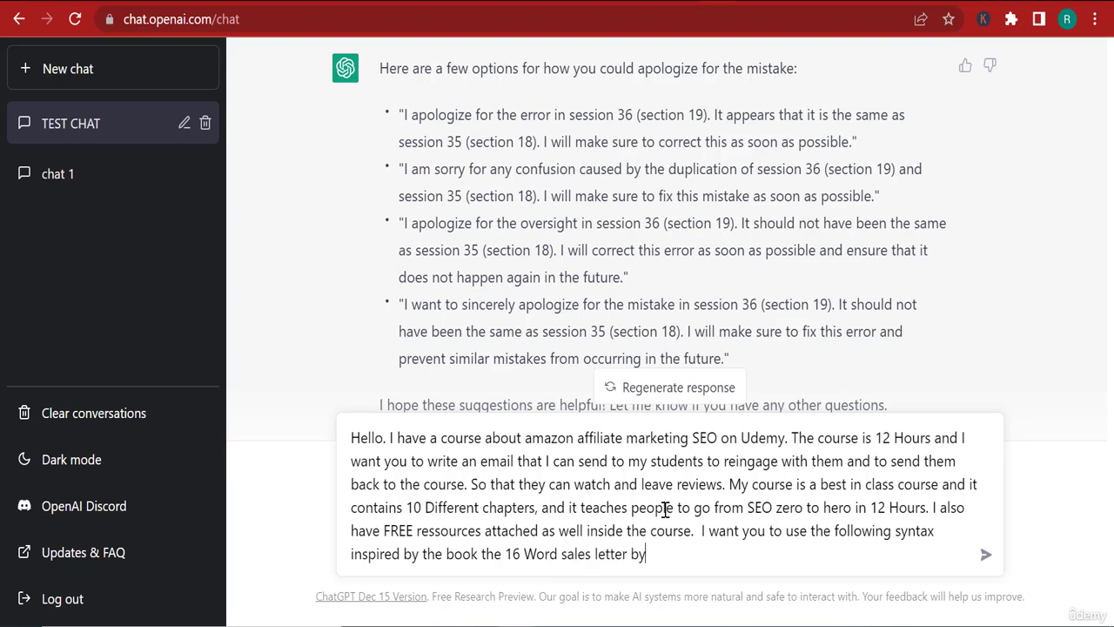
type(" evaldo al")
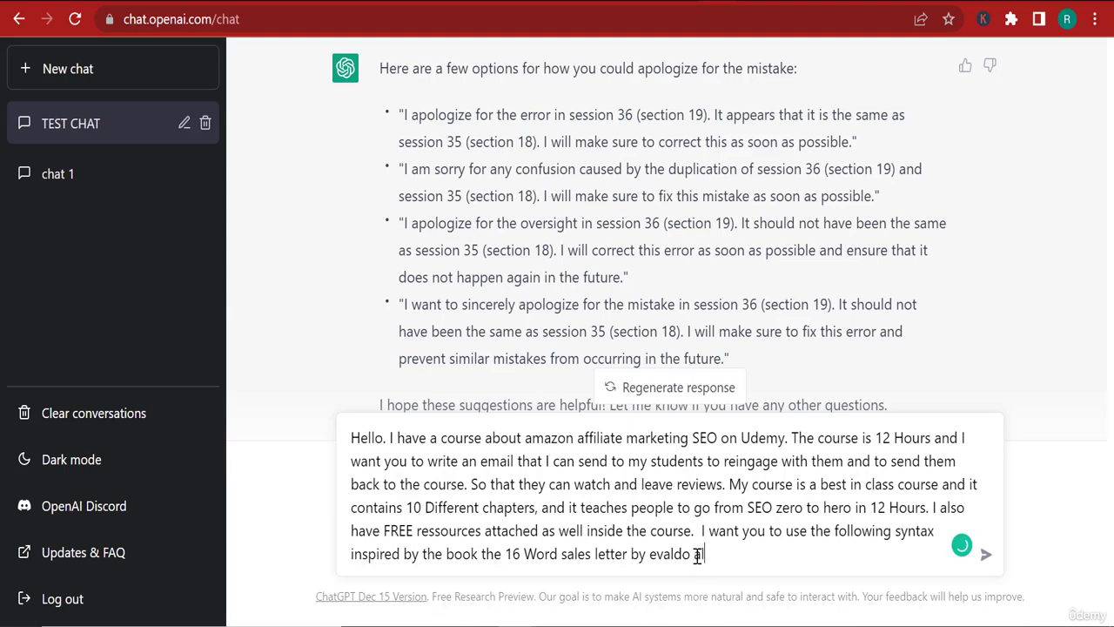
type("buque")
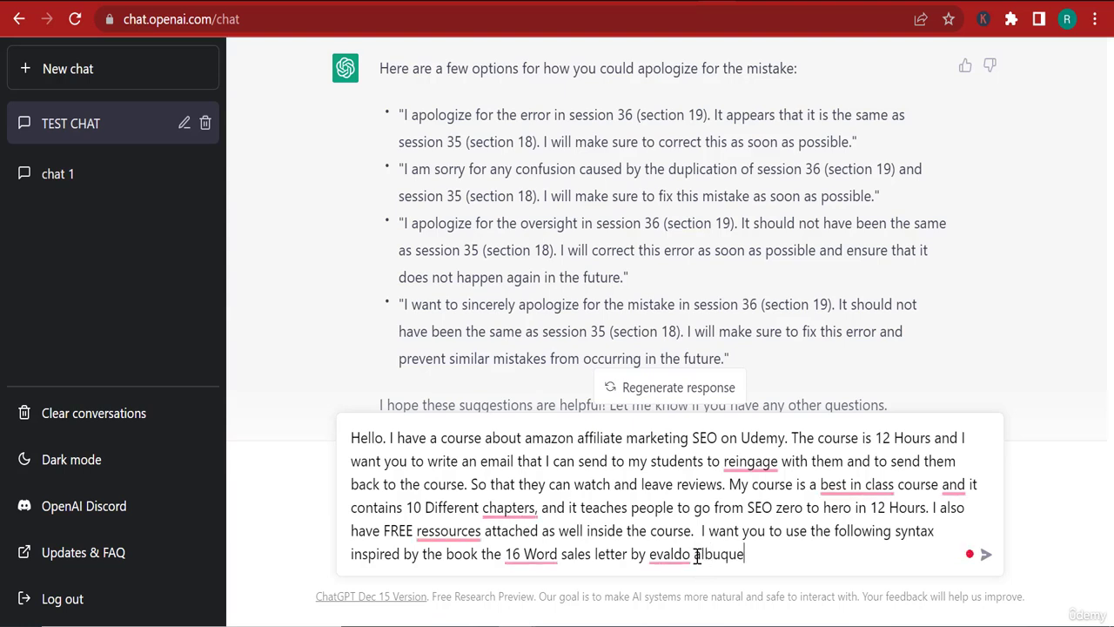
type("rque;,")
key("BackSpace")
key("BackSpace")
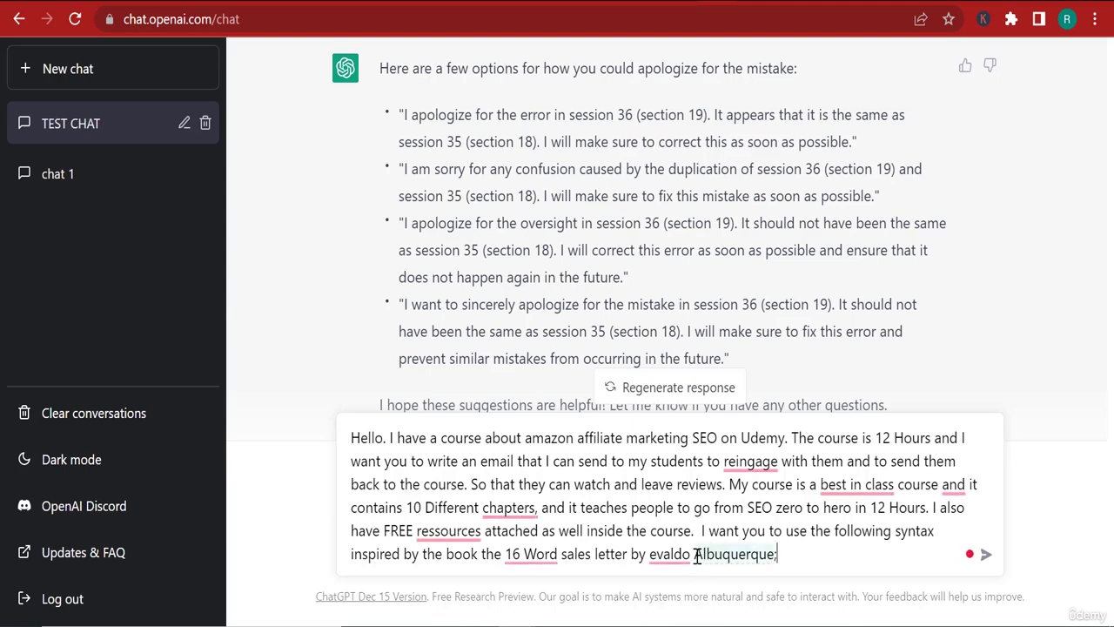
type("?")
type(".")
- Add the request "I also need you to write the subject line for the email." to the prompt
type("i S")
key("BackSpace")
type("also need yo")
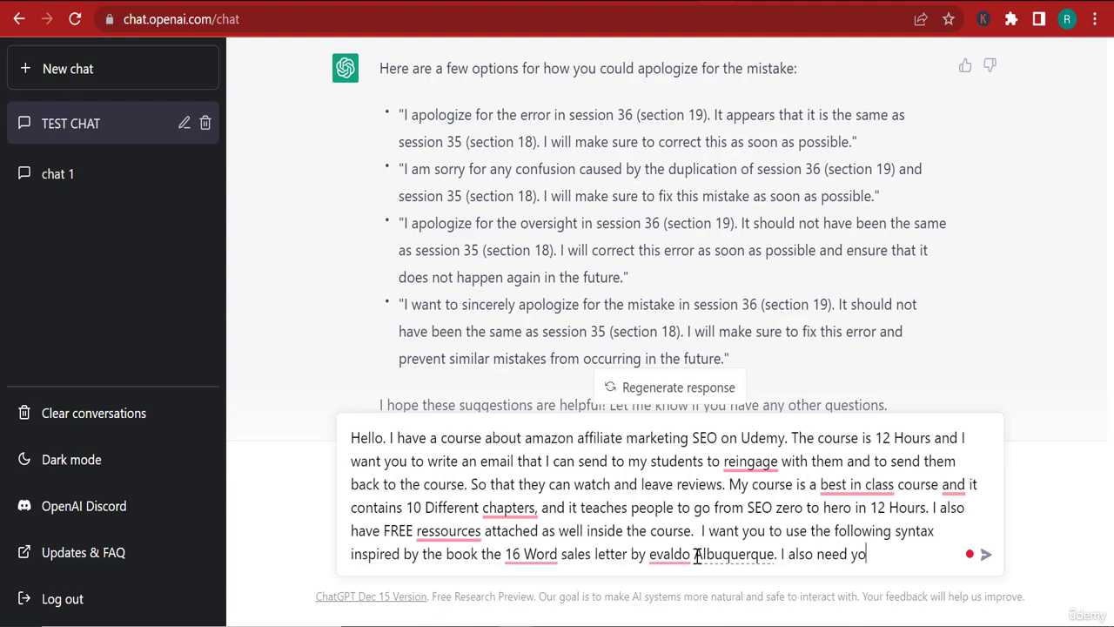
type("u to write the syub")
key("BackSpace")
key("BackSpace")
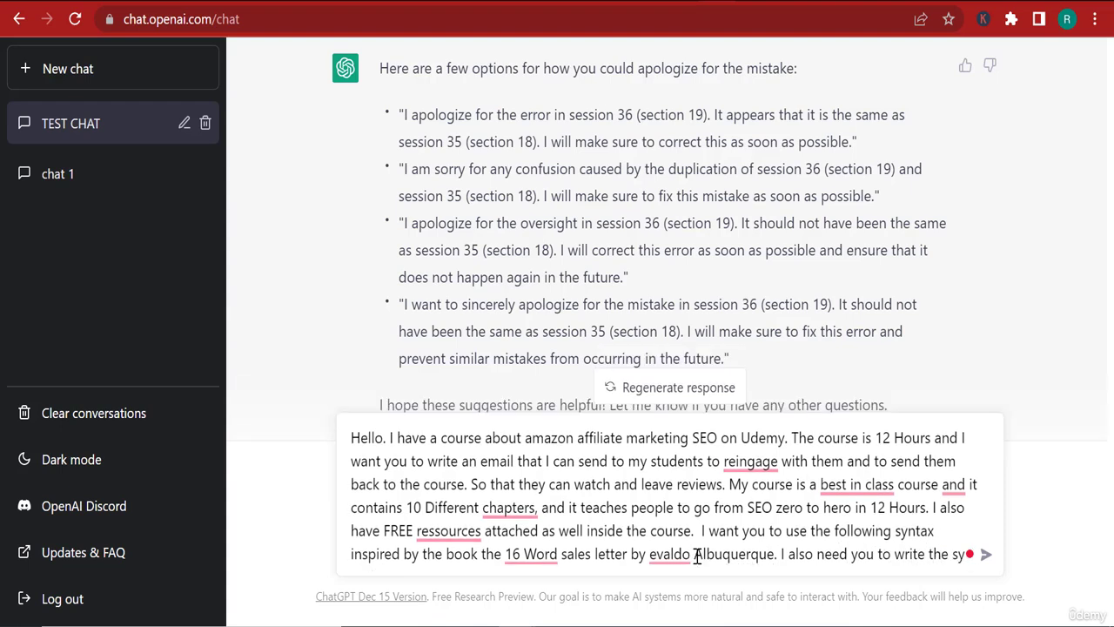
type("ubjec")
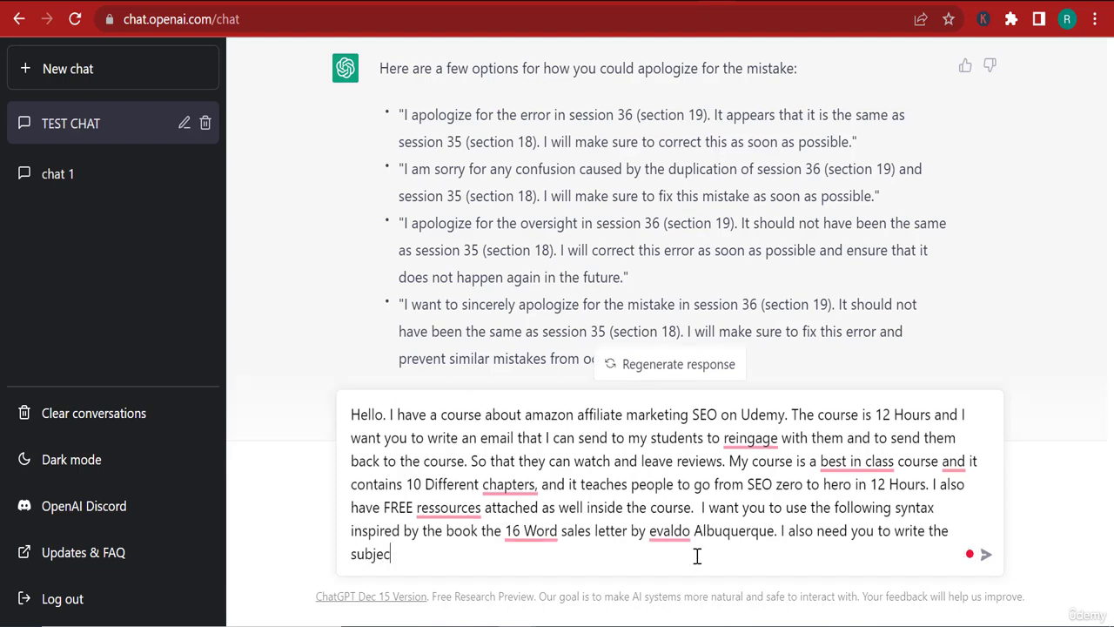
type("t line for the em")
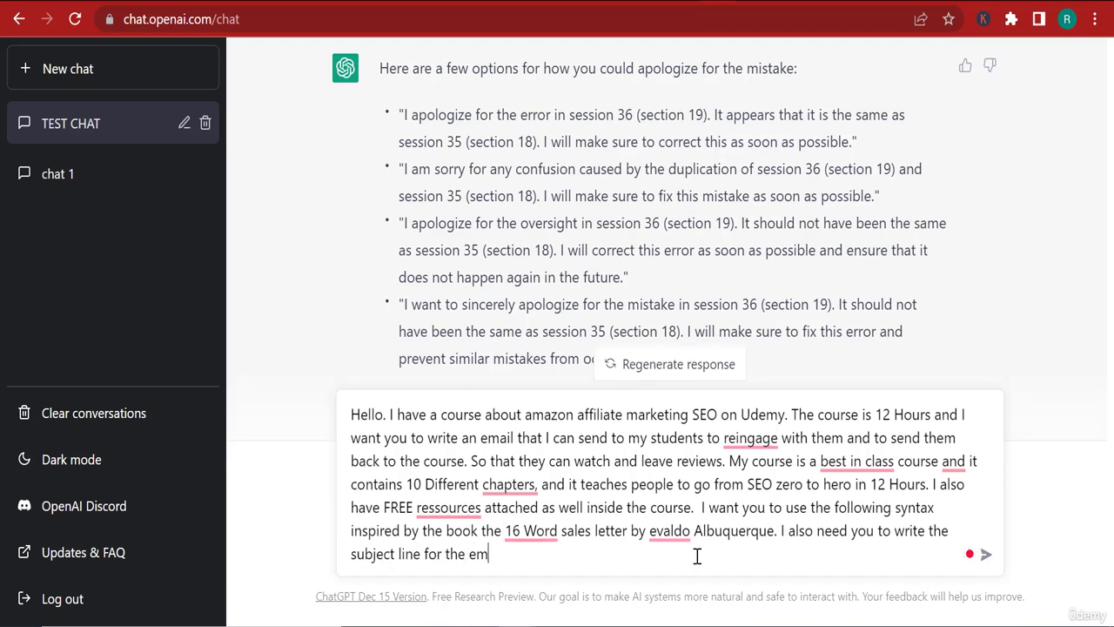
- Continue the prompt with "And my goal is to make this email make people click. I need a high clickthrough rate."
type("ail. And my goal is to make th")
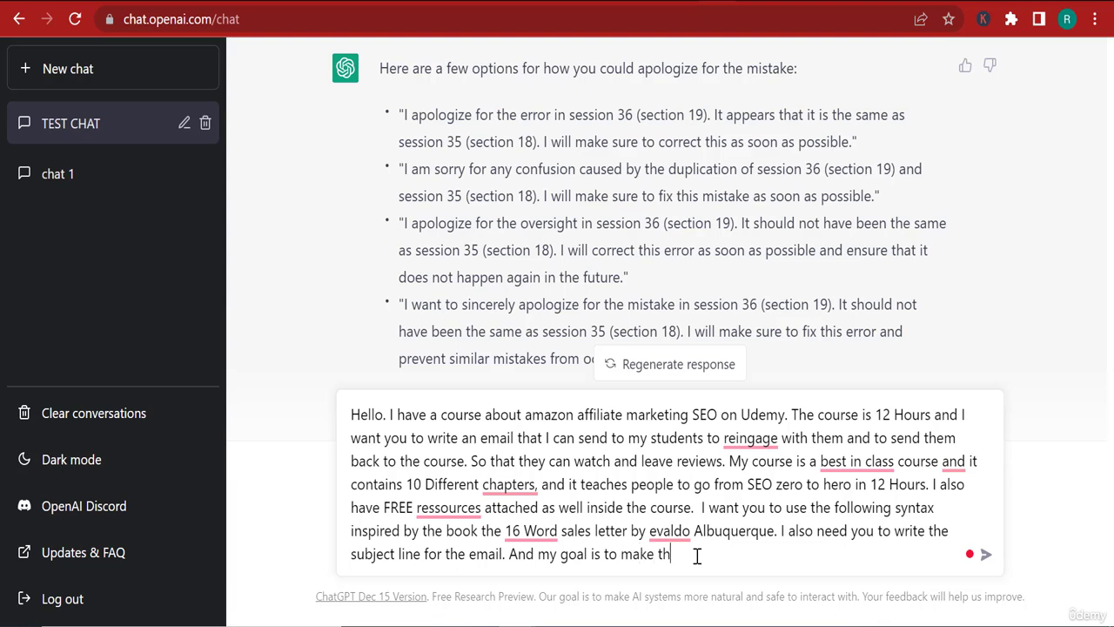
type("is e")
key("BackSpace")
type("is email make people click ")
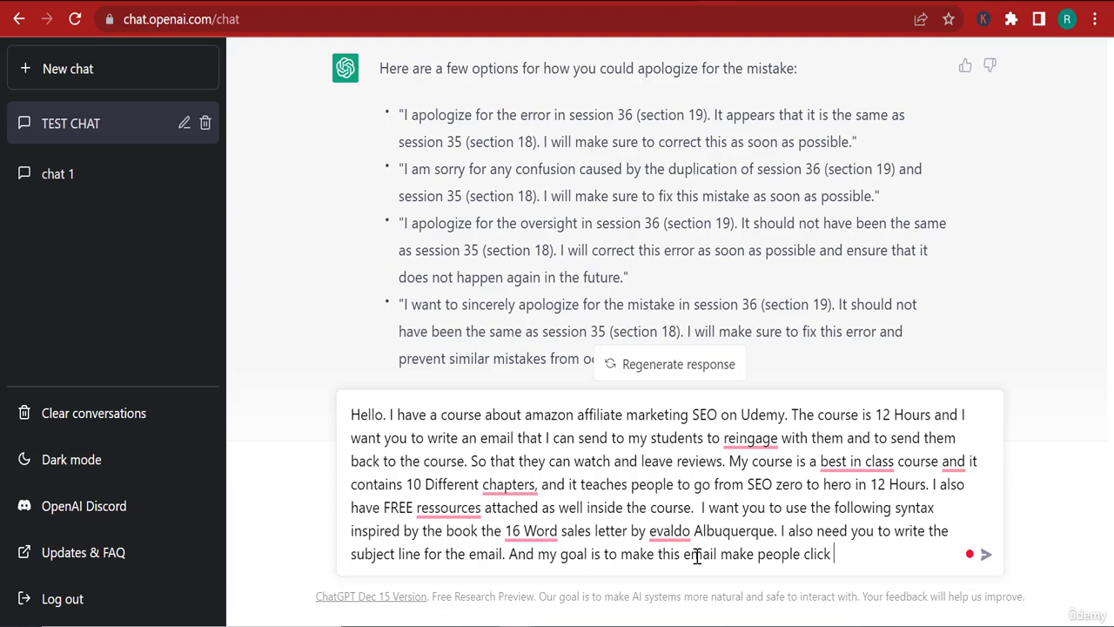
type(". I need a high clikc")
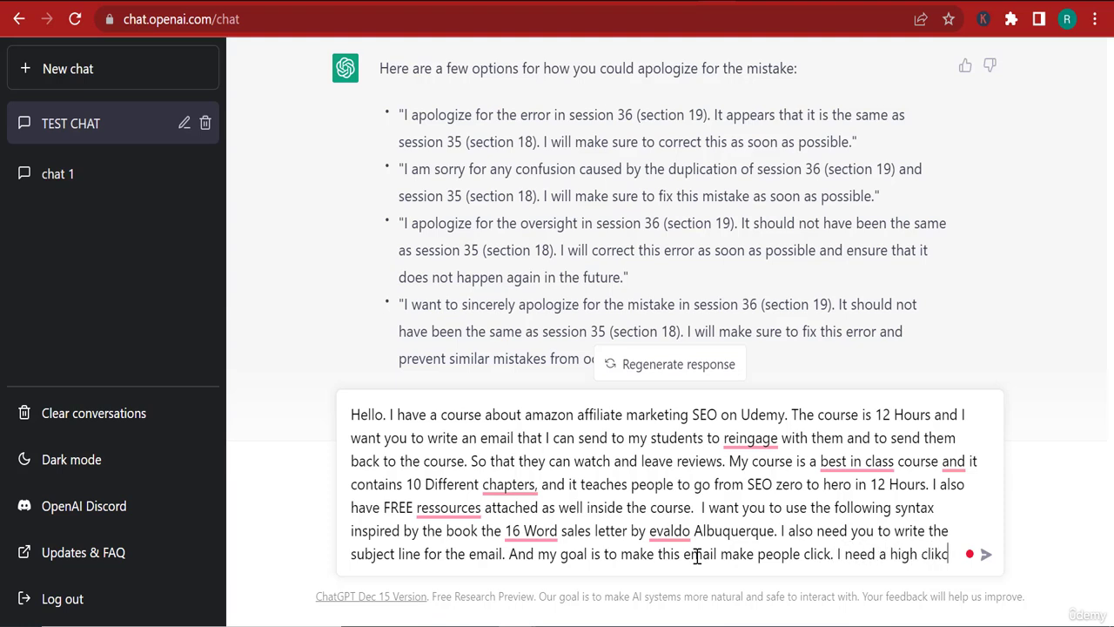
type("through rate")
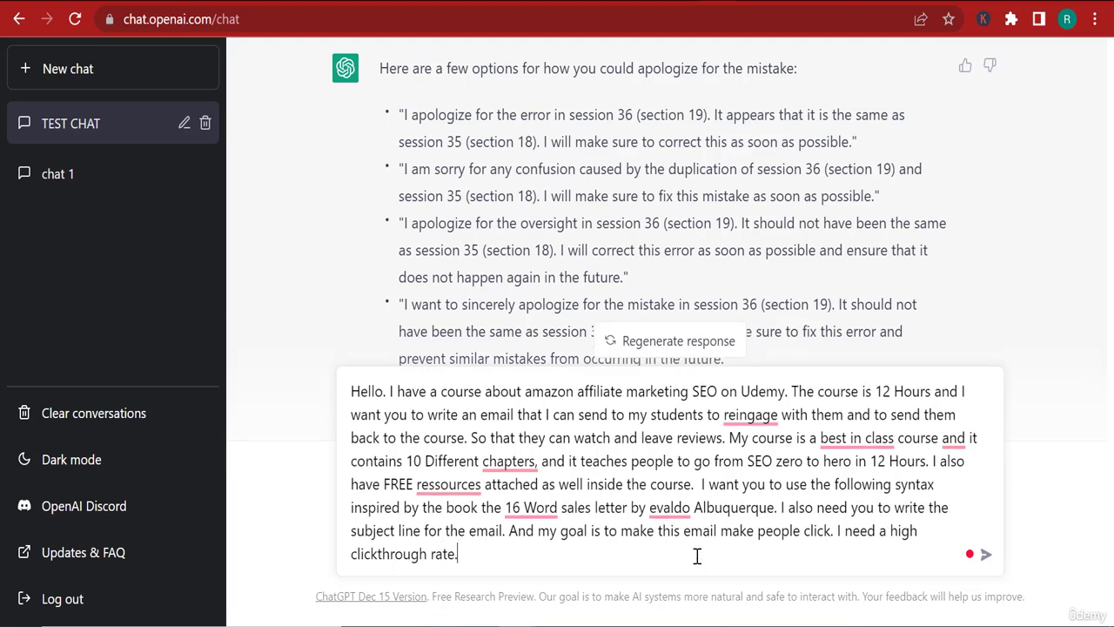
- Append the copied Question #1 to Question #7 text after an opening parenthesis and submit the prompt
type(".  5")
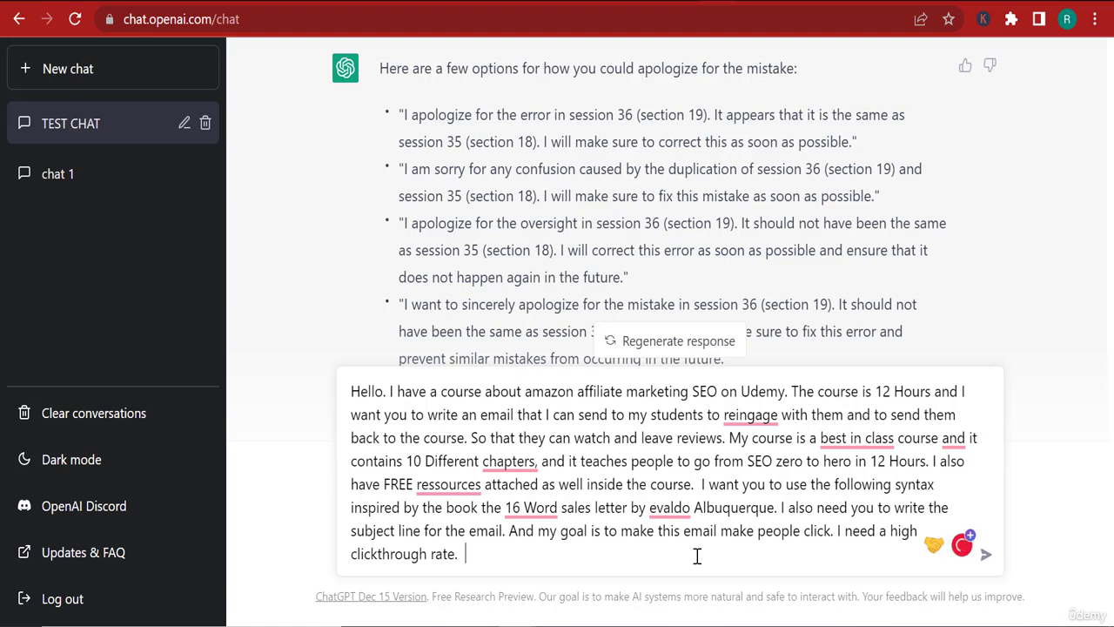
type("Question #1 : What is your product’s USP ? Question #2 : What’s in it for me? Question #3 : Why should people trust you? Question #4: What’s holding them? Question #5: Who/what’s to blame Question #6: Why now? Question #7: Why should they trust you?")
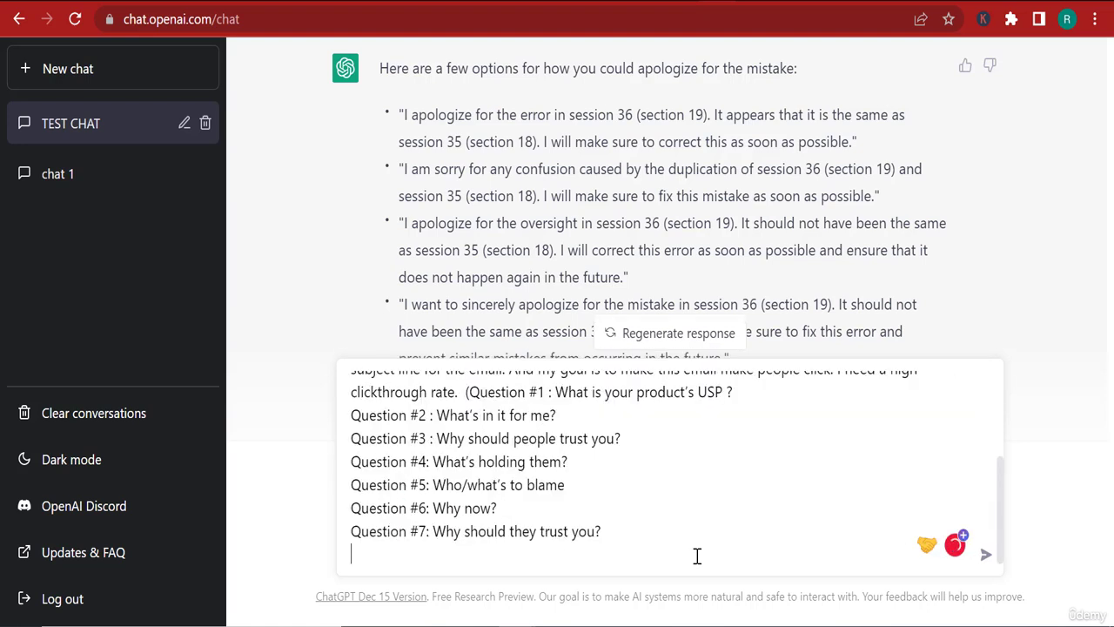
key("Return")
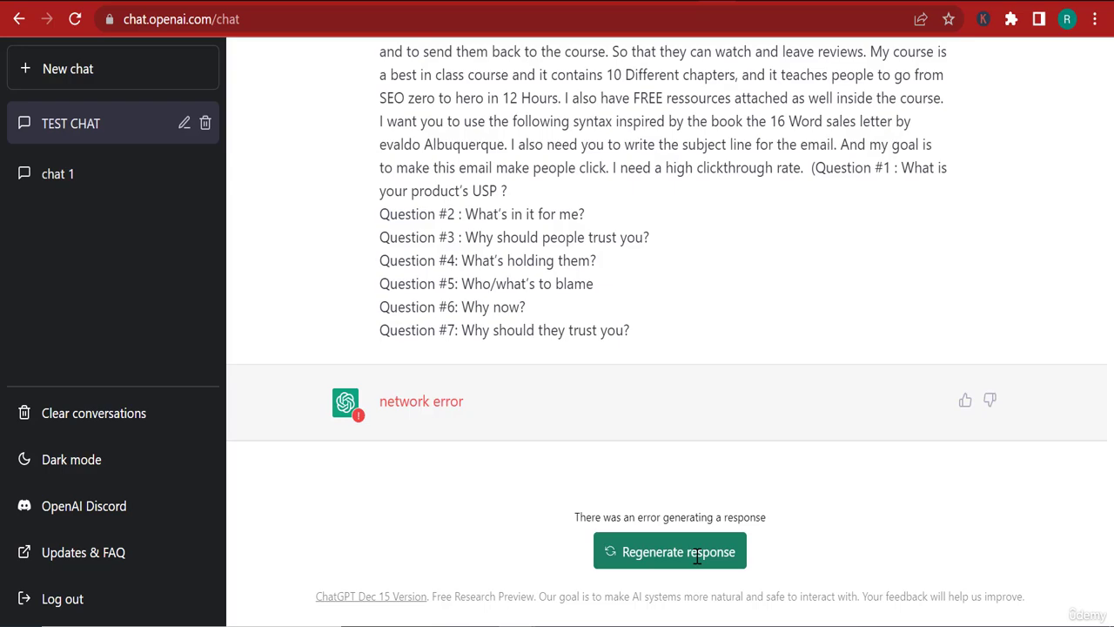
- Copy the entire submitted email prompt, from "Hello. I have a course" through Question #7
scroll(688, 278, "up", 3)
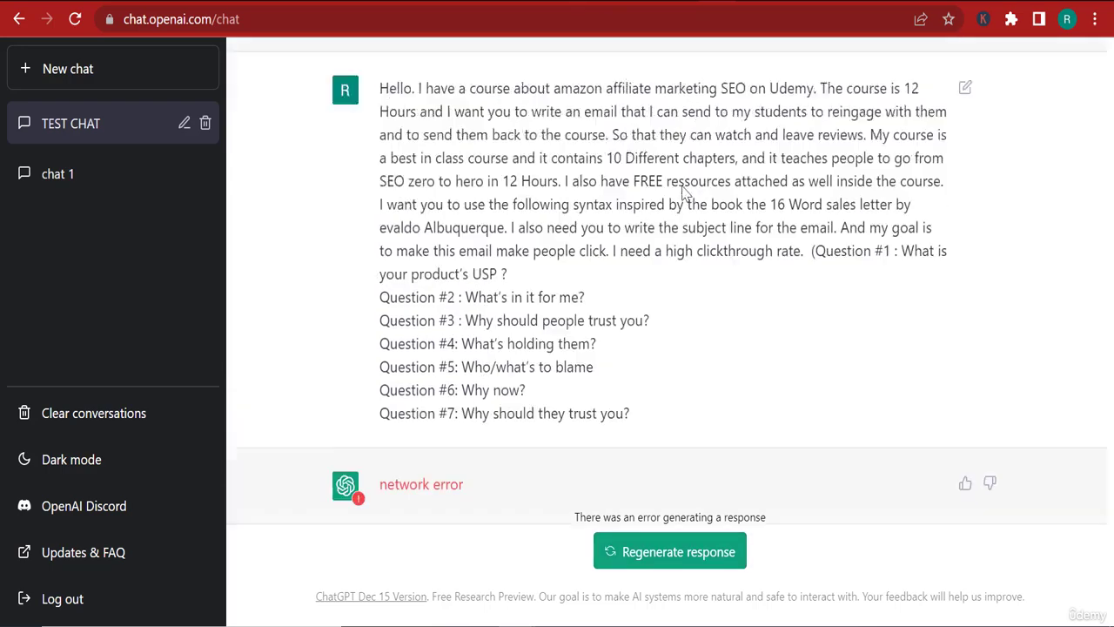
scroll(690, 288, "up", 5)
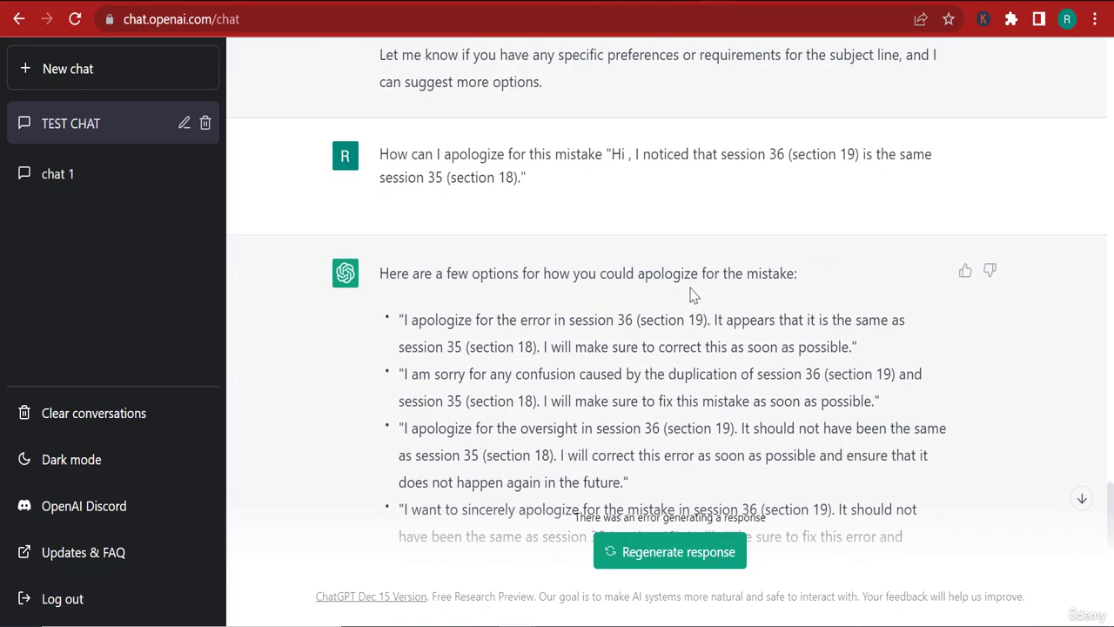
scroll(692, 293, "down", 8)
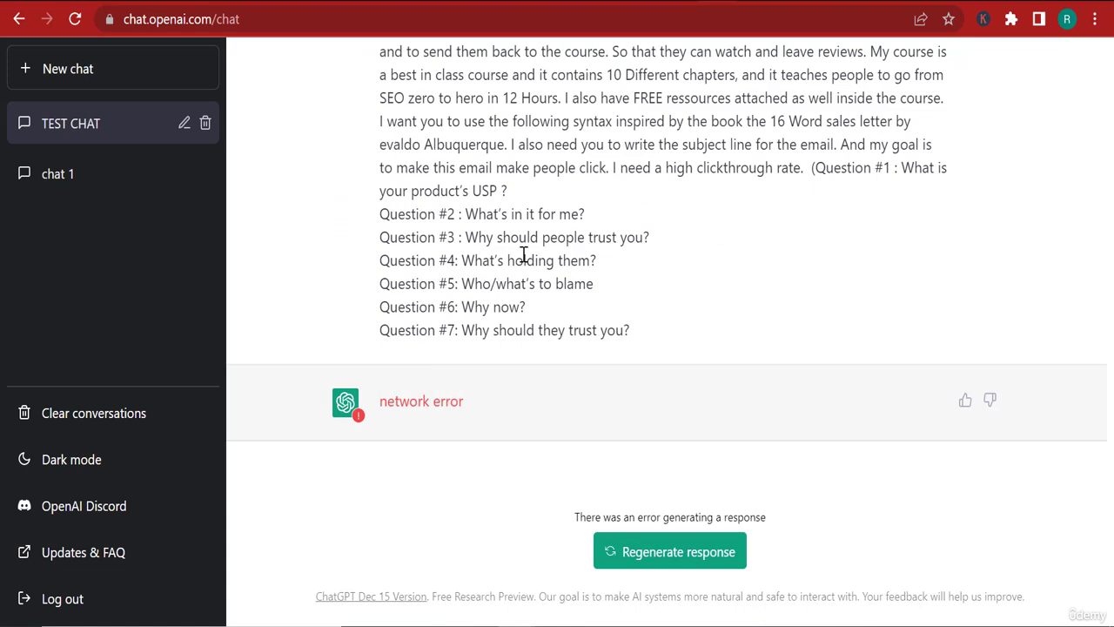
left_click_drag(661, 341, 387, 271)
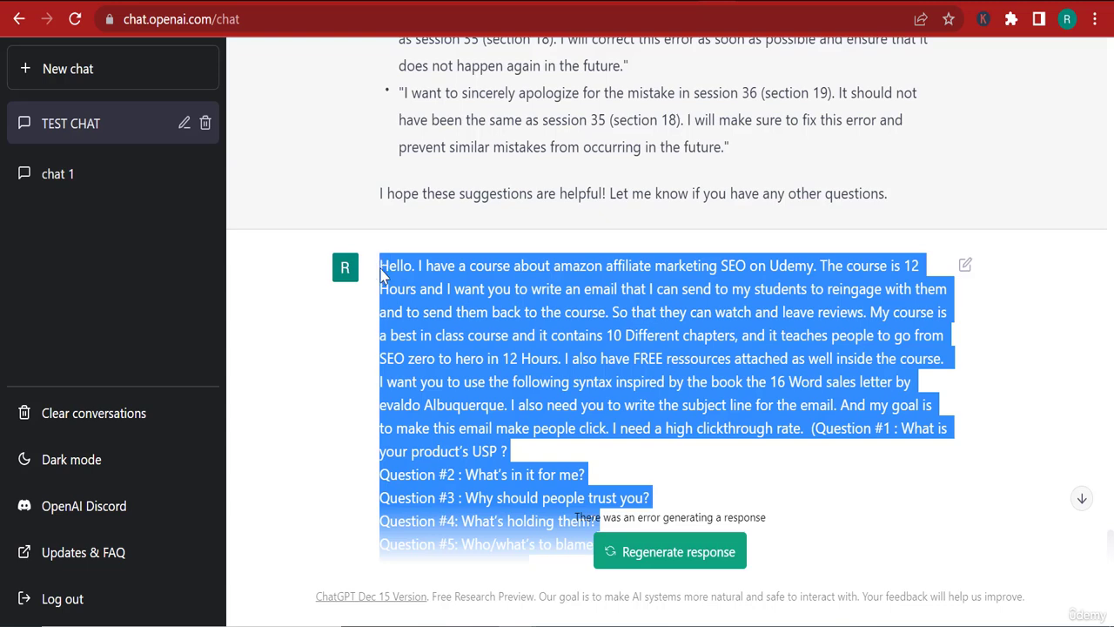
right_click(383, 275)
left_click(393, 216)
- Reload the ChatGPT page and submit the copied email prompt in the chat 1 conversation
left_click(394, 17)
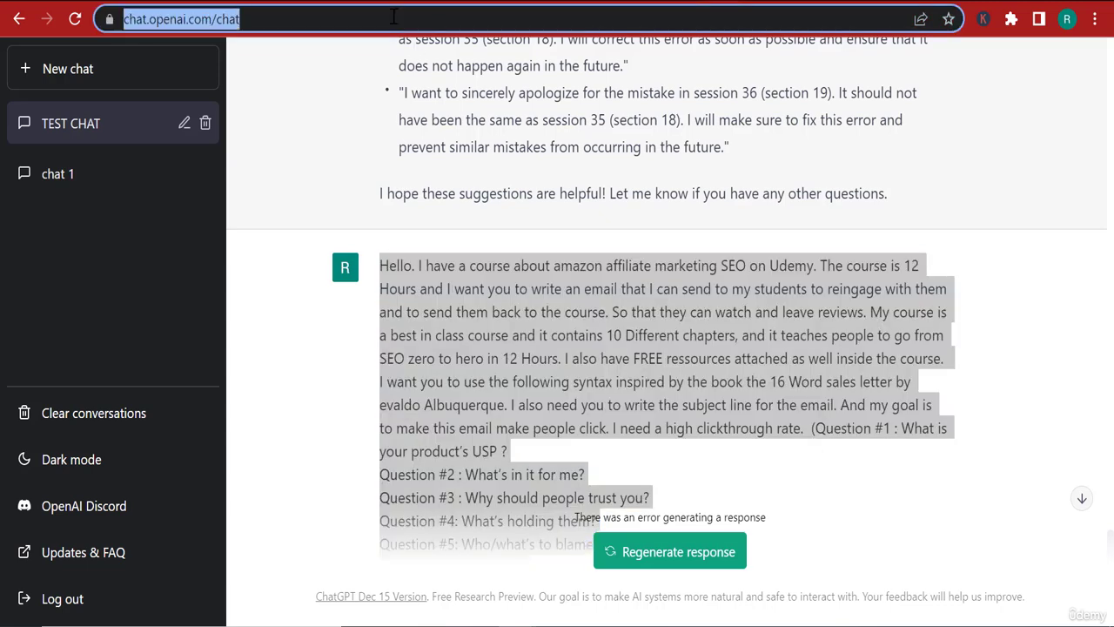
key("Return")
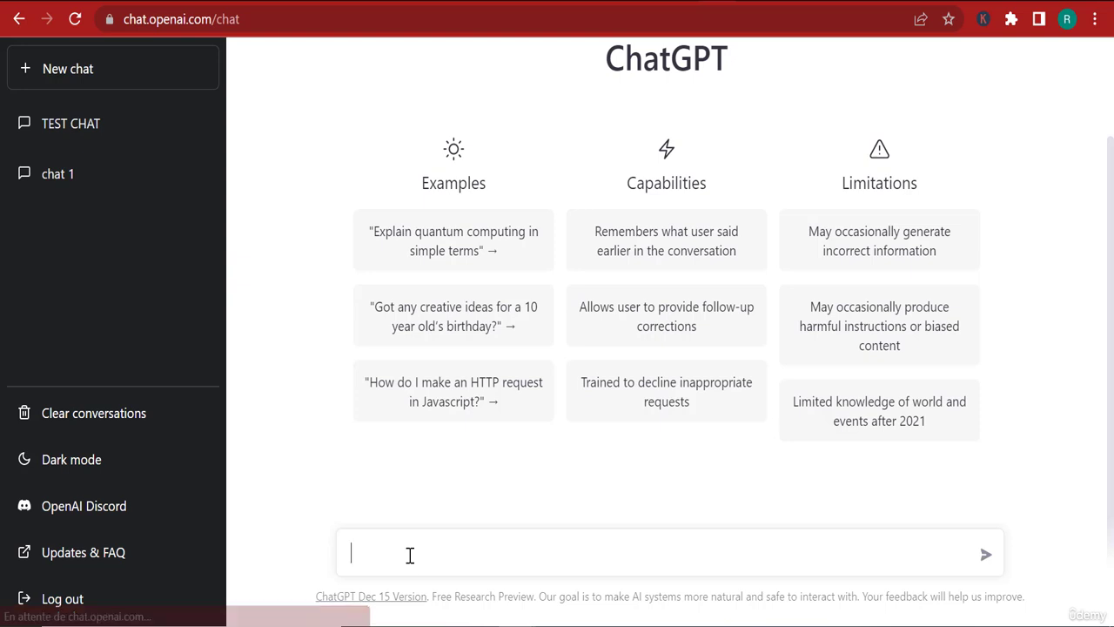
left_click(82, 185)
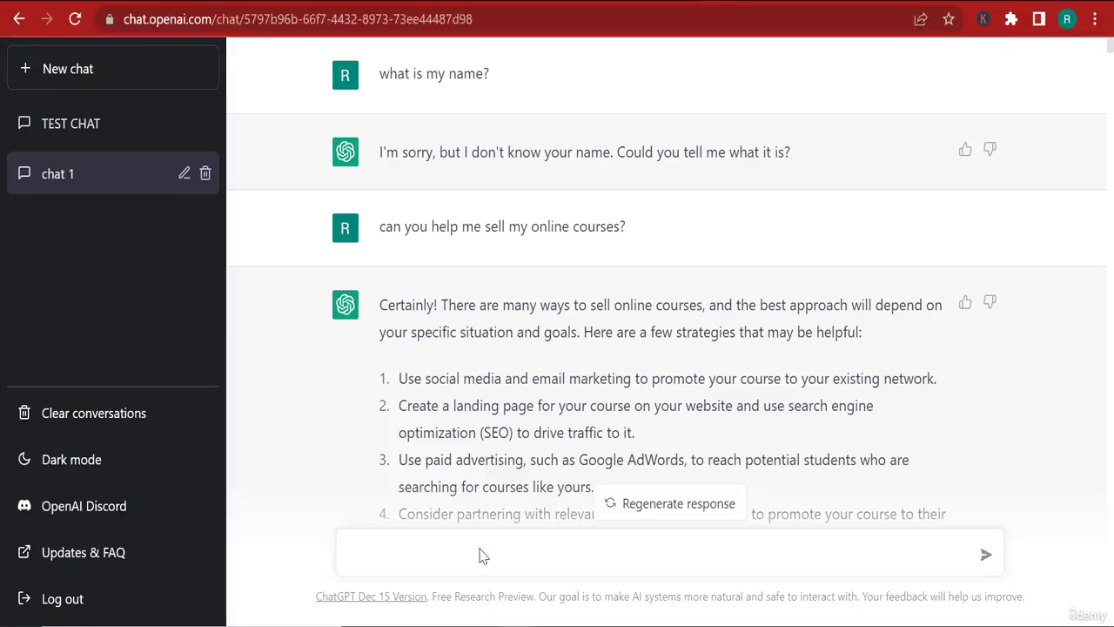
left_click(481, 548)
key("ctrl+v")
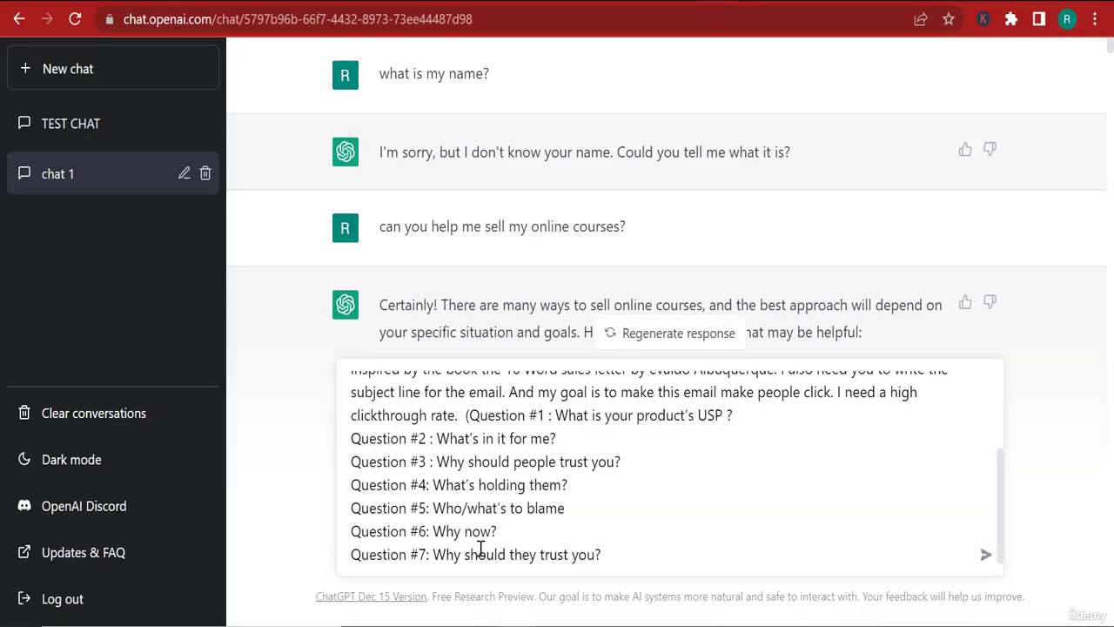
key("Return")
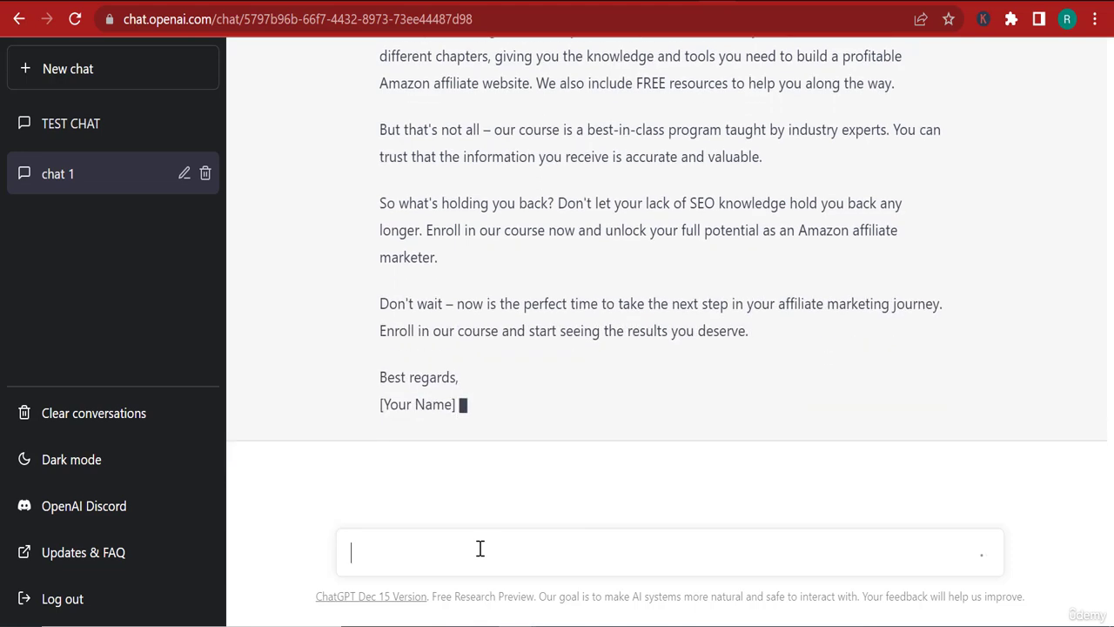
- Copy the generated email body from "Hello," through the "Best regards" closing, without the subject line
scroll(447, 480, "up", 5)
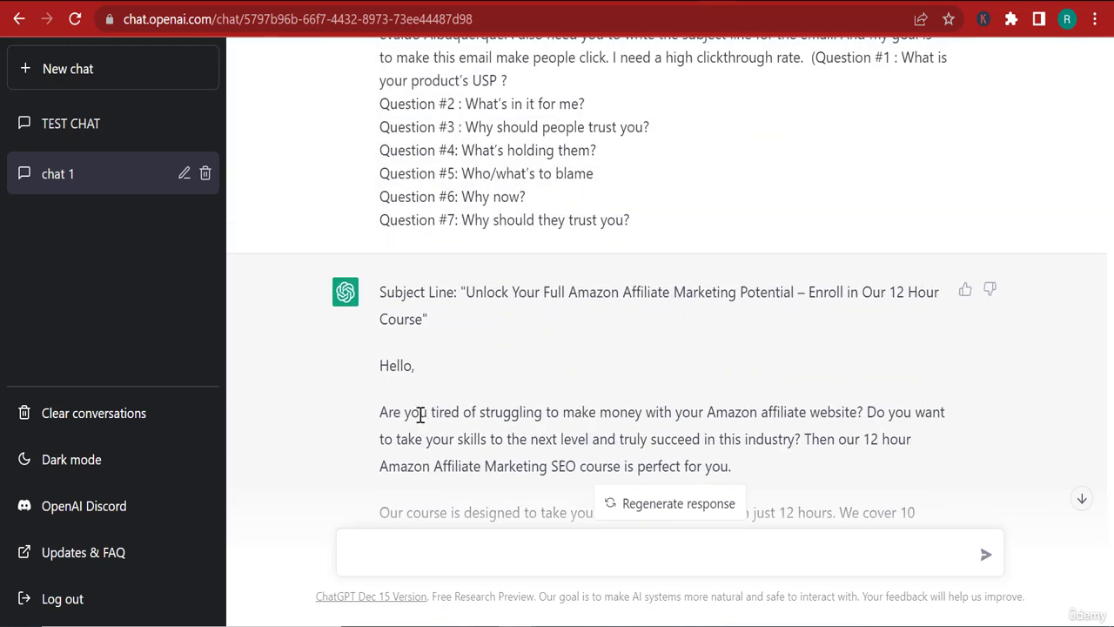
left_click_drag(383, 258, 500, 525)
right_click(539, 470)
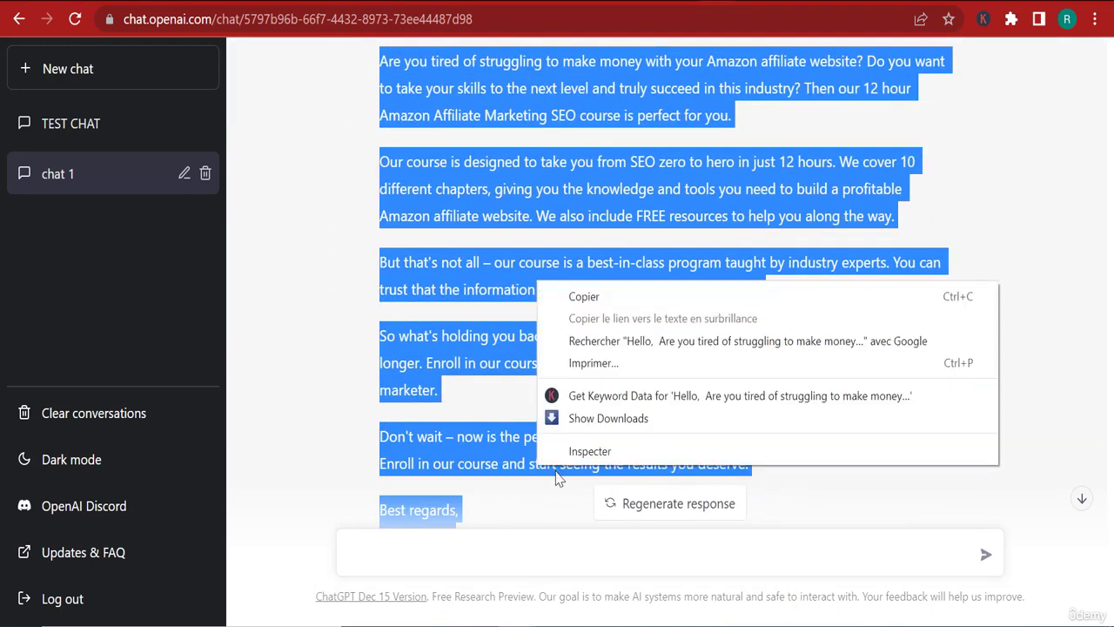
left_click(566, 291)
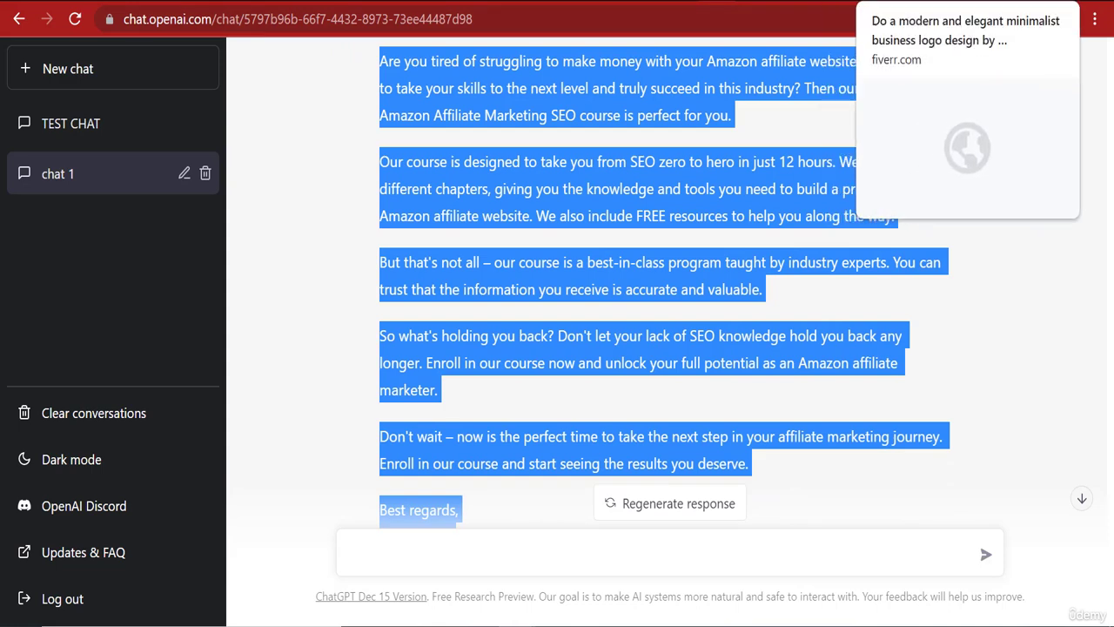
- Switch to Grammarly and paste the copied email into a new blank document
left_click(870, 1)
left_click(349, 1)
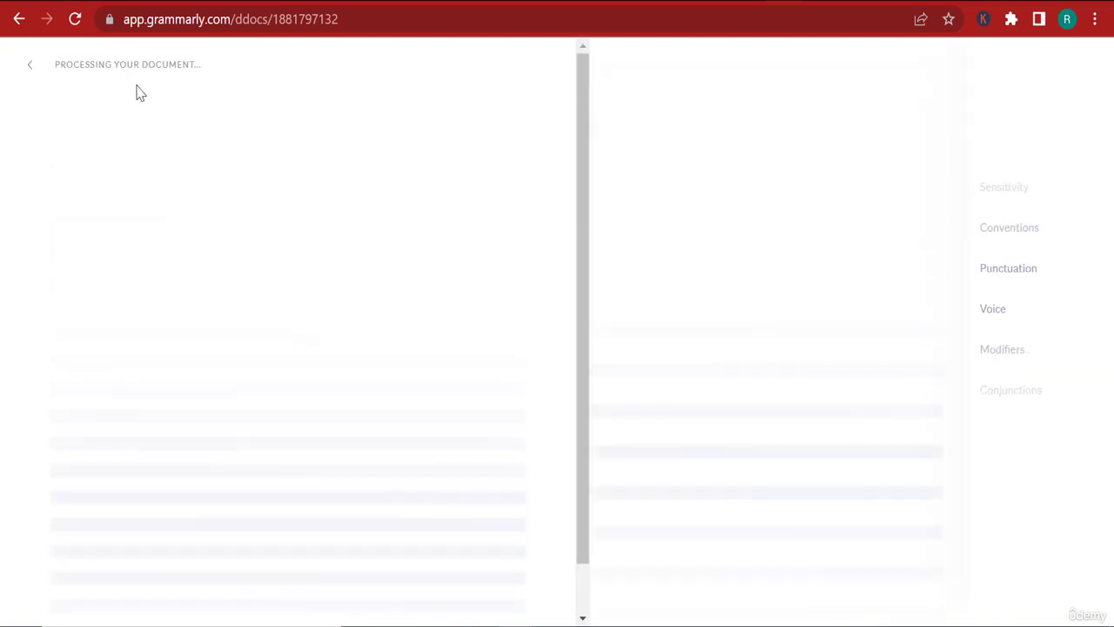
left_click(49, 68)
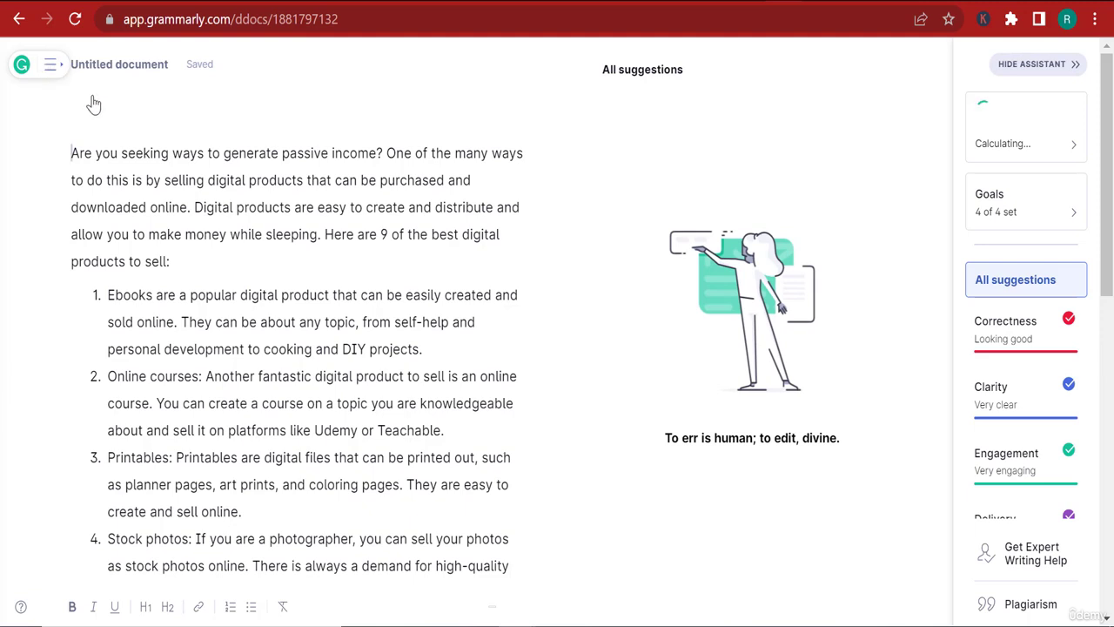
left_click(75, 181)
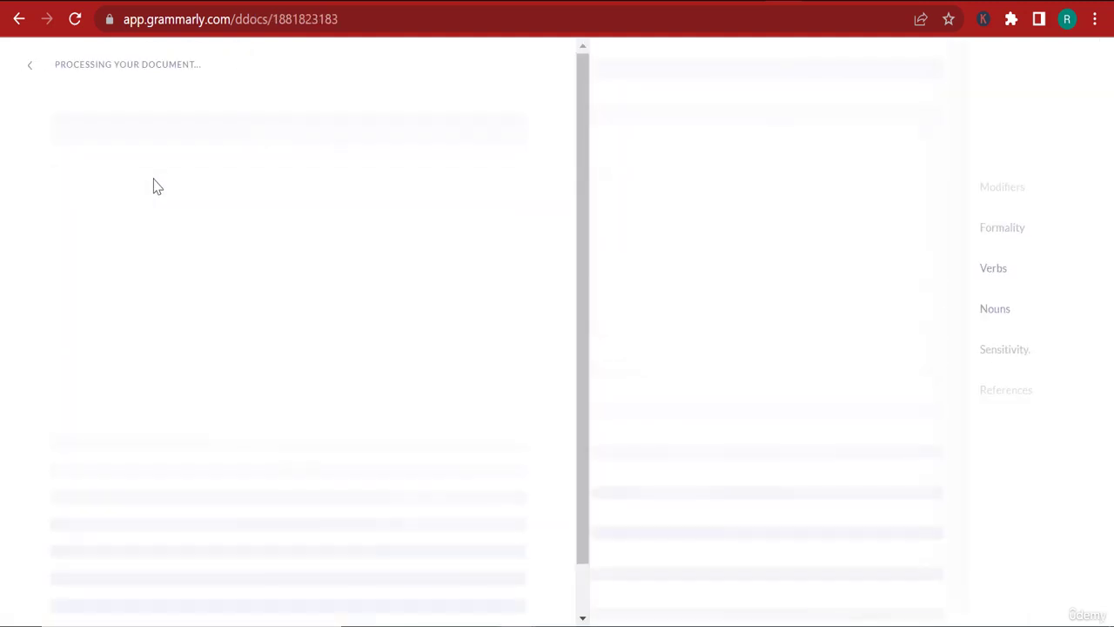
right_click(145, 154)
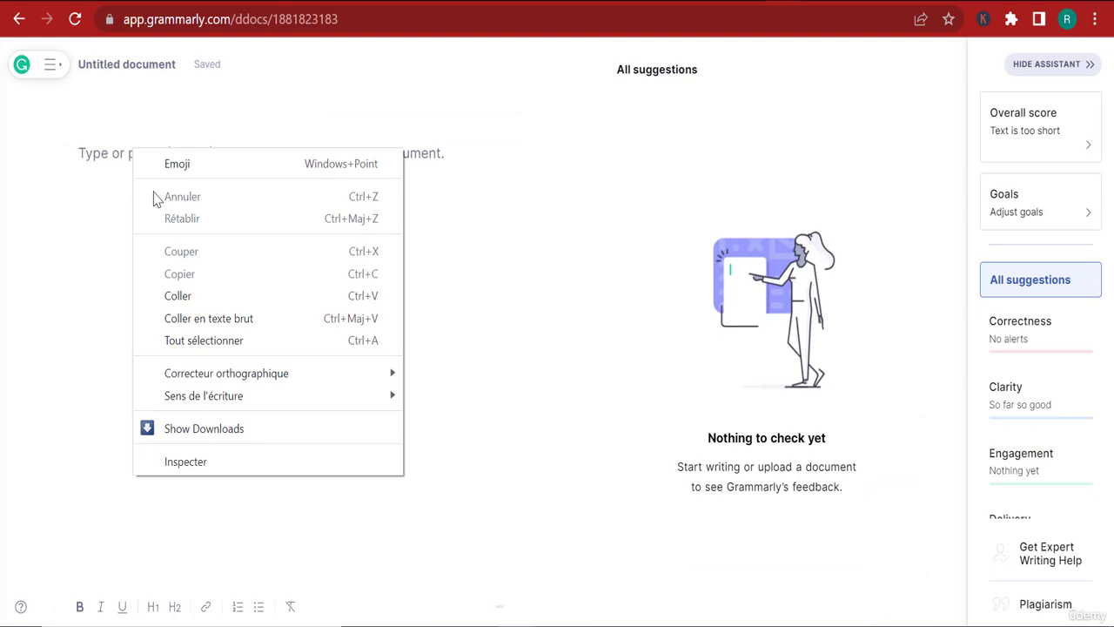
left_click(194, 296)
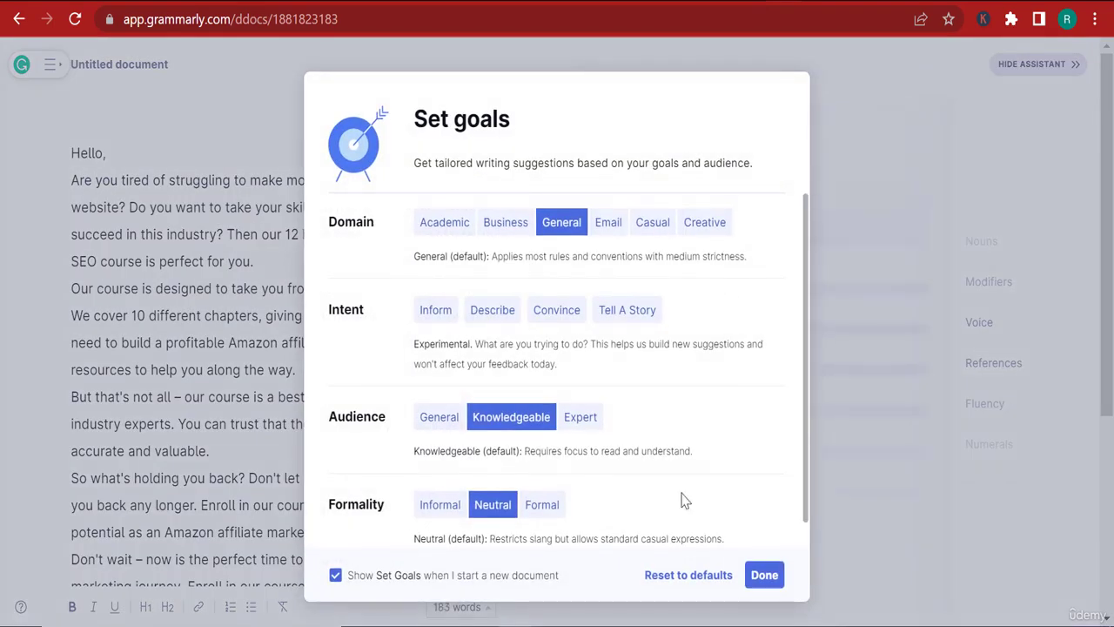
- Set the writing goals to the Email domain, Convince and Tell A Story intents, and General audience
left_click(622, 314)
left_click(577, 315)
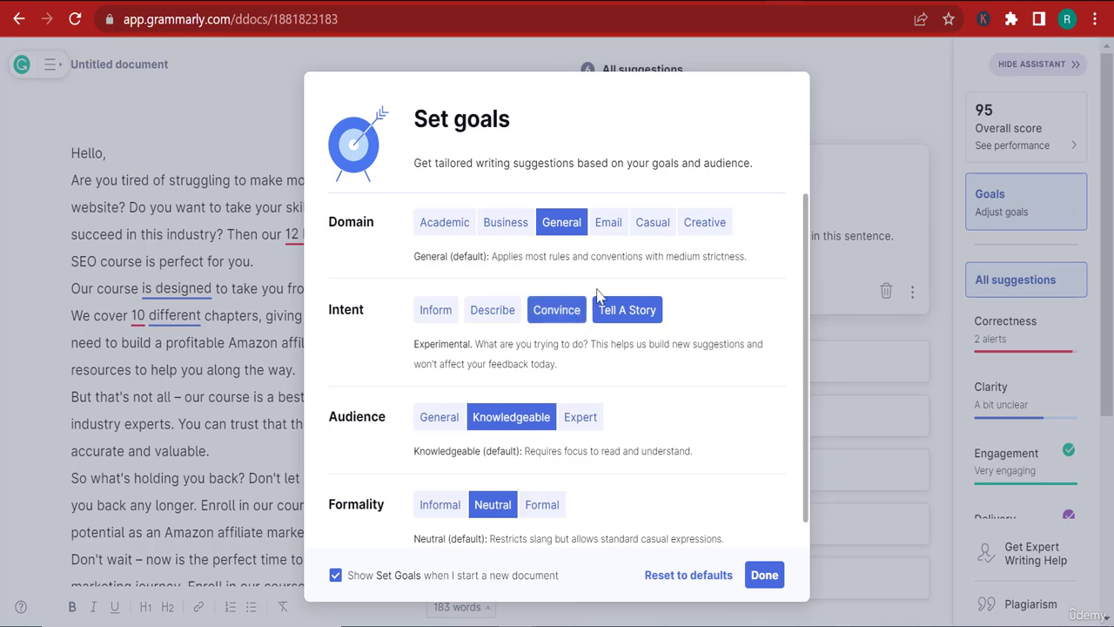
left_click(611, 227)
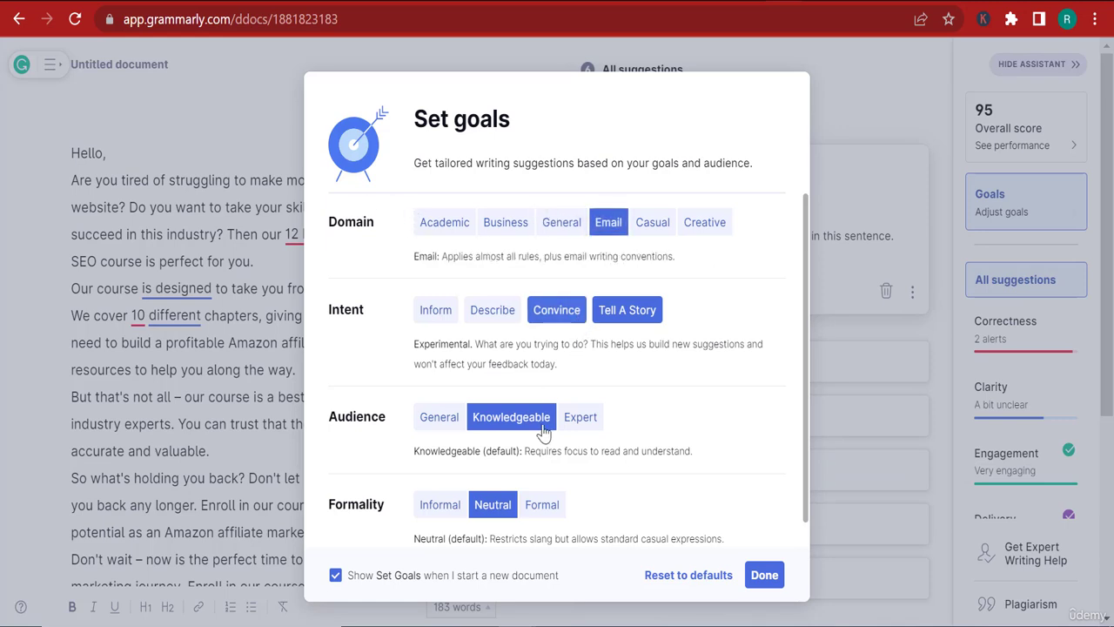
left_click(444, 422)
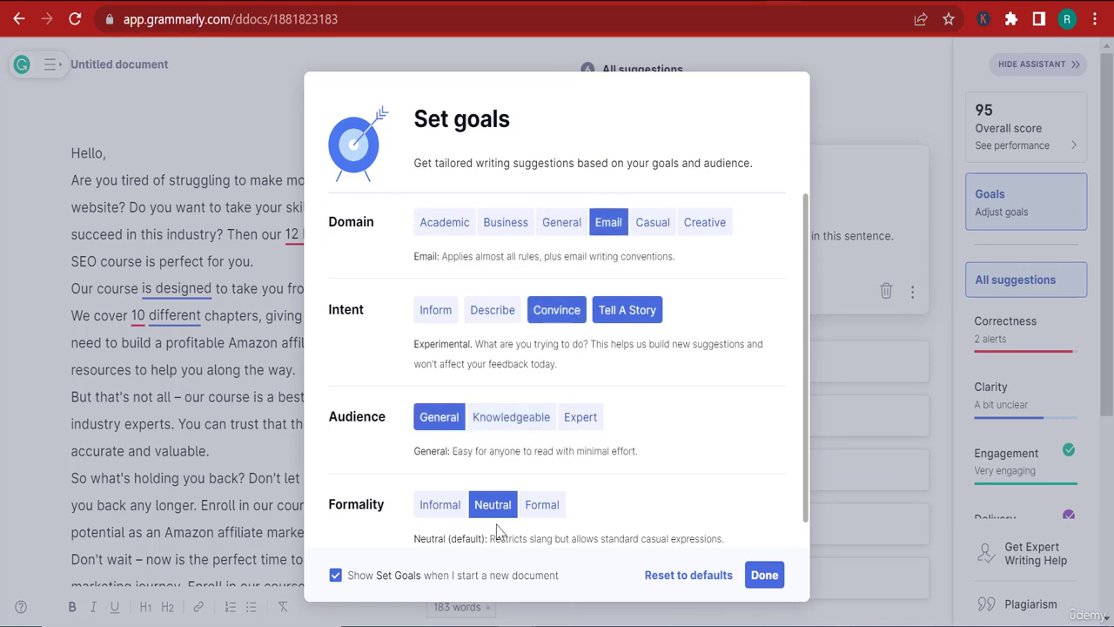
left_click(766, 576)
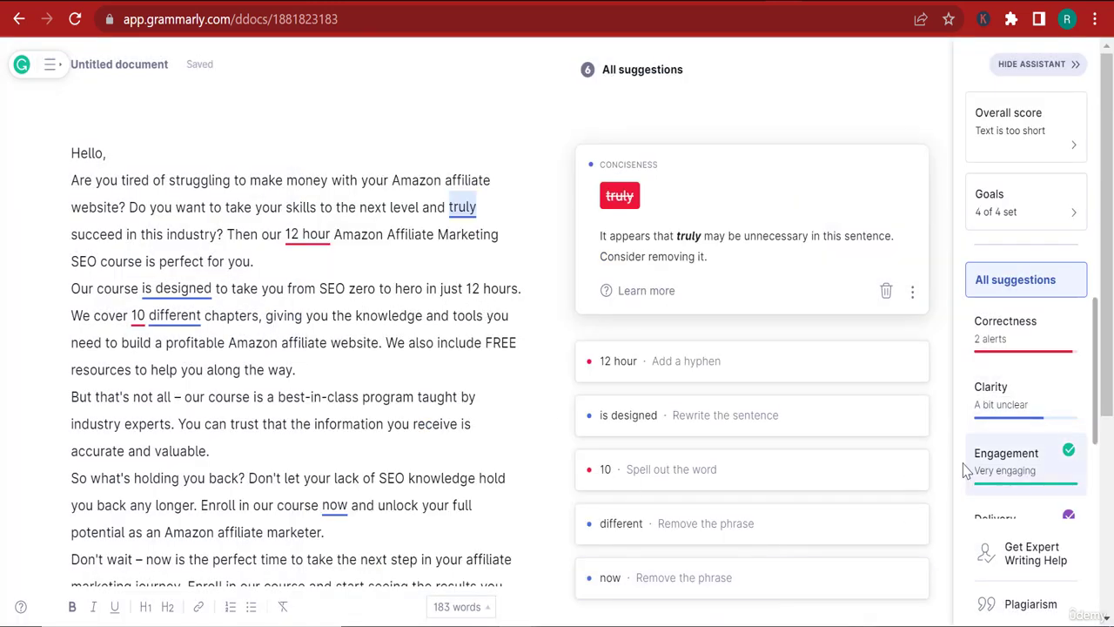
- Accept the suggestions to remove "truly" and write "12-hour", and dismiss the rewrite suggestion for "is designed"
left_click(620, 196)
left_click(647, 168)
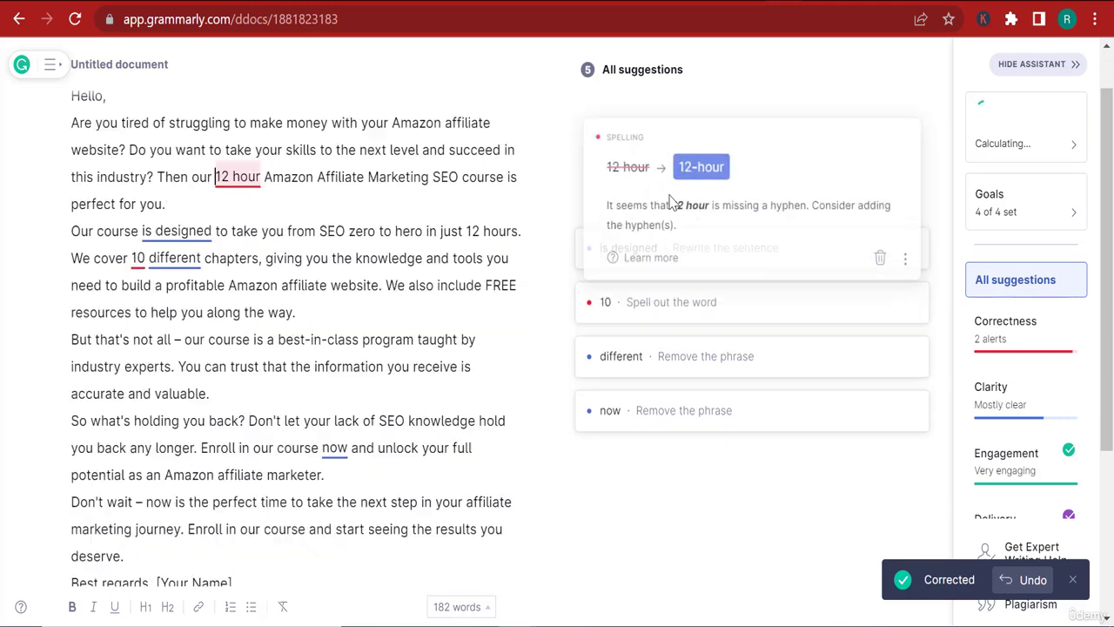
left_click(695, 172)
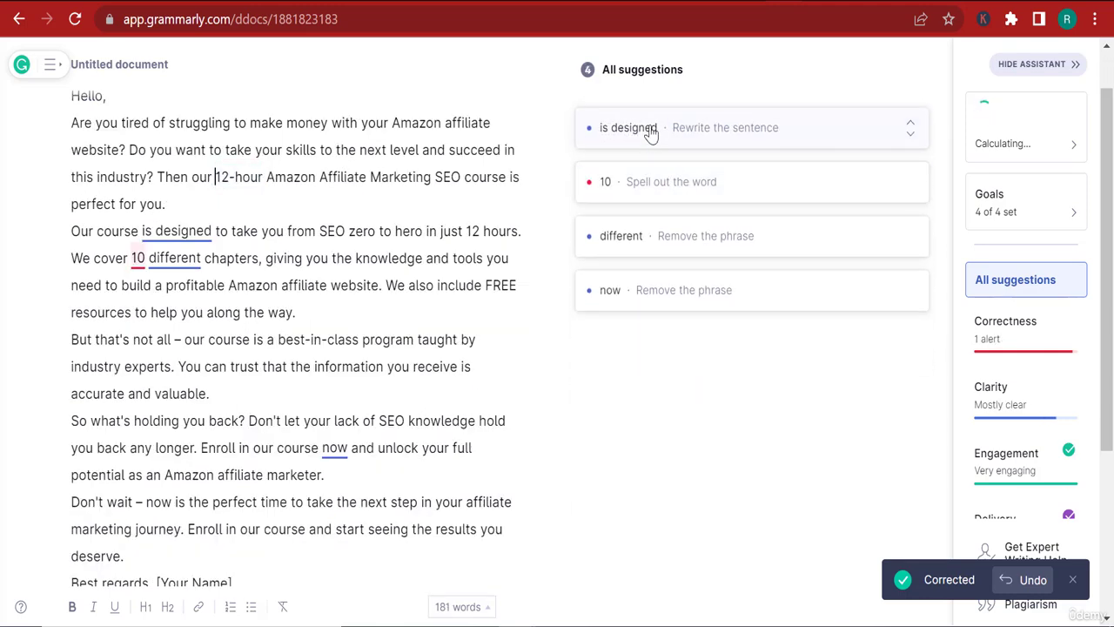
left_click(652, 132)
left_click(888, 249)
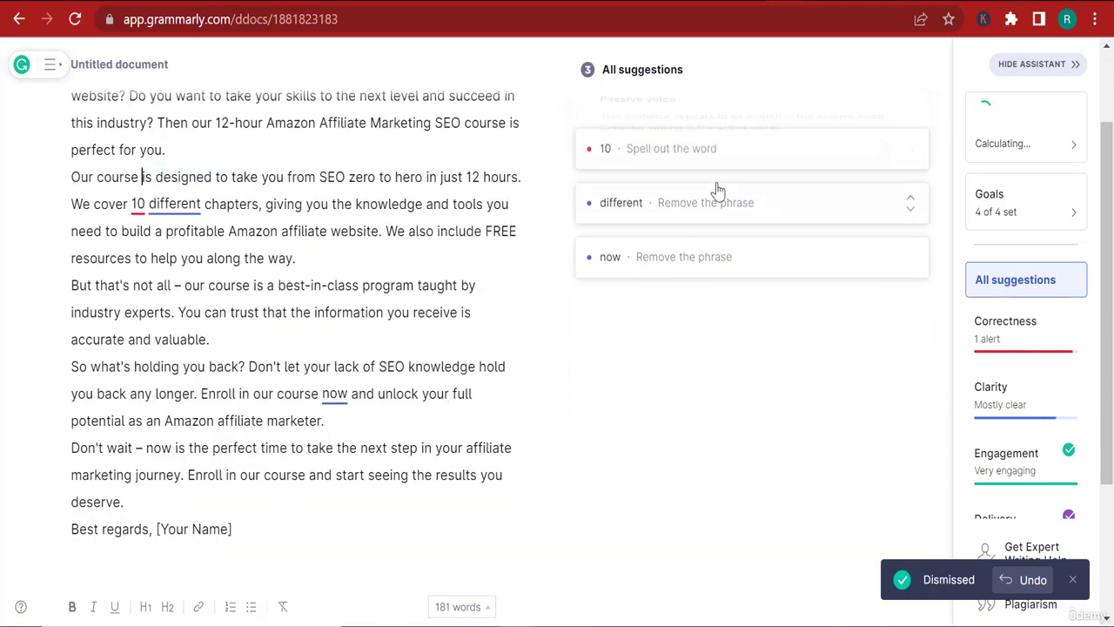
- Accept the suggestions to replace 10 with "ten" and to remove "different" and "now" from the email
left_click(690, 142)
left_click(653, 166)
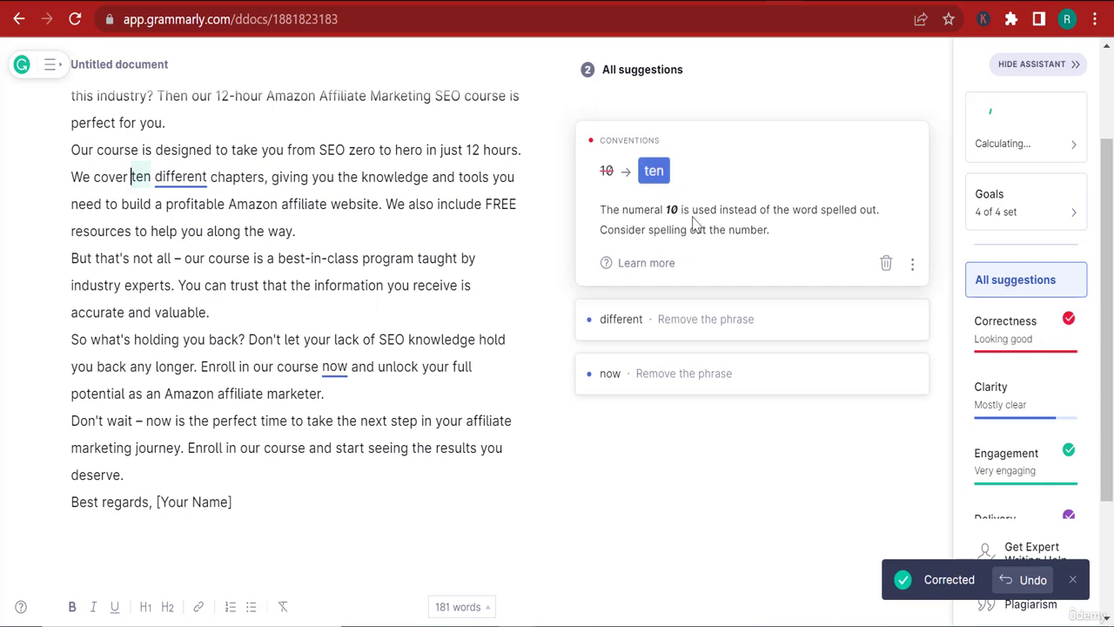
left_click(647, 170)
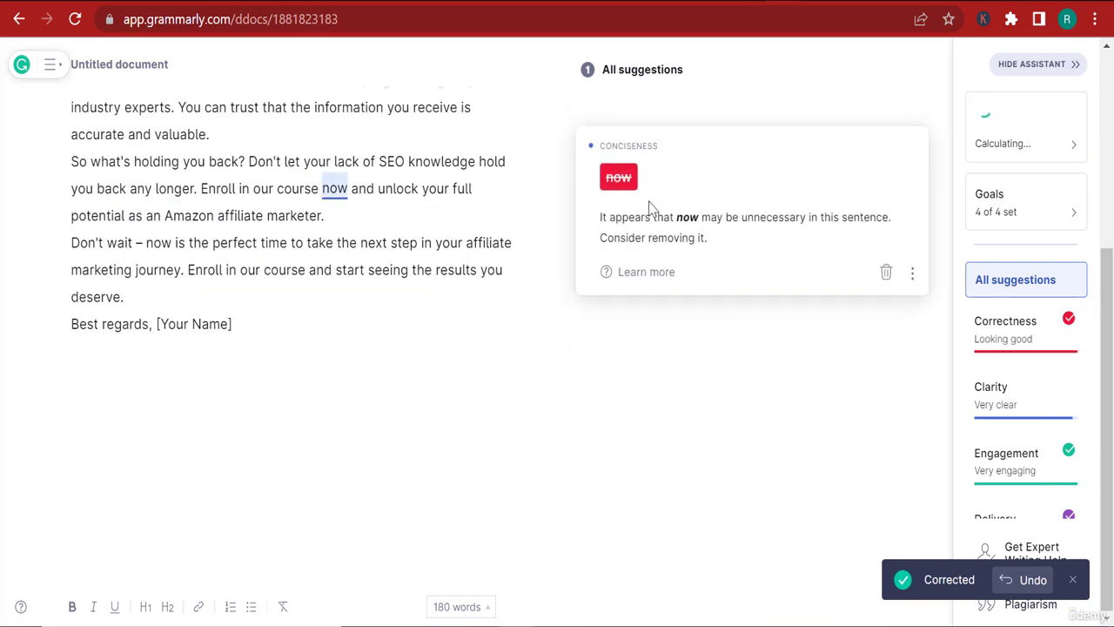
left_click(620, 179)
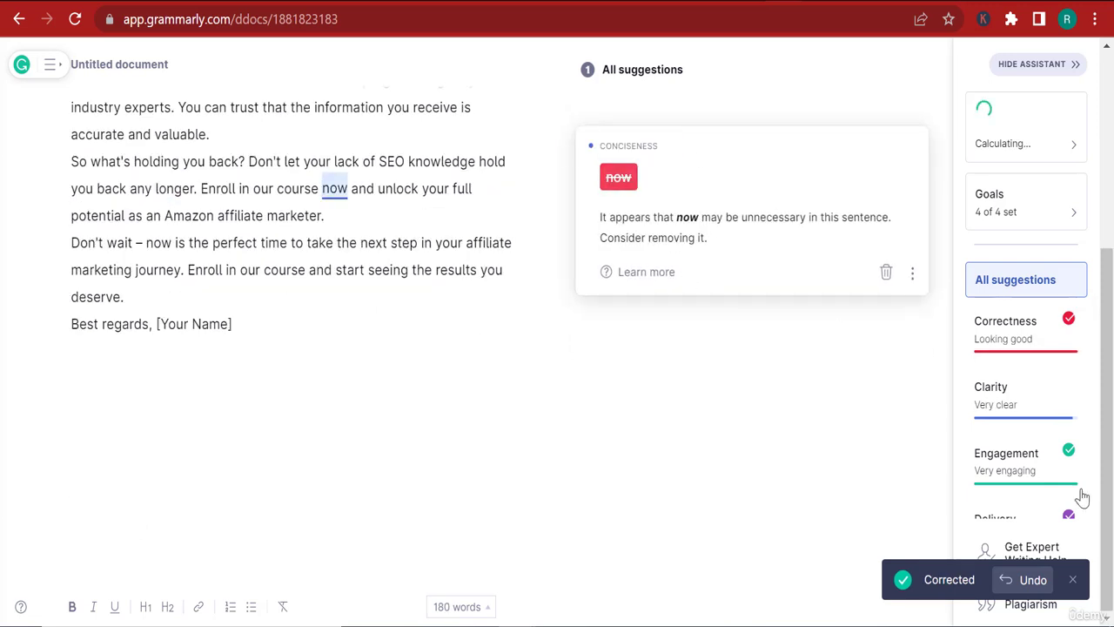
- Run a plagiarism check on the corrected email
left_click(1014, 611)
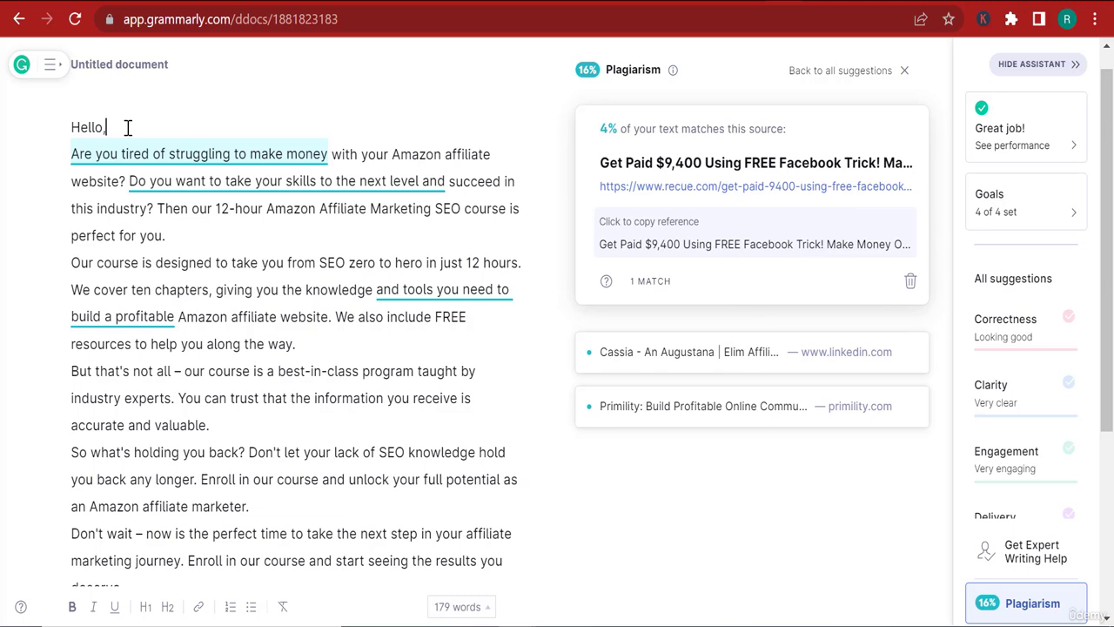
- Insert blank lines after the greeting and after the first paragraph of the email
key("Return")
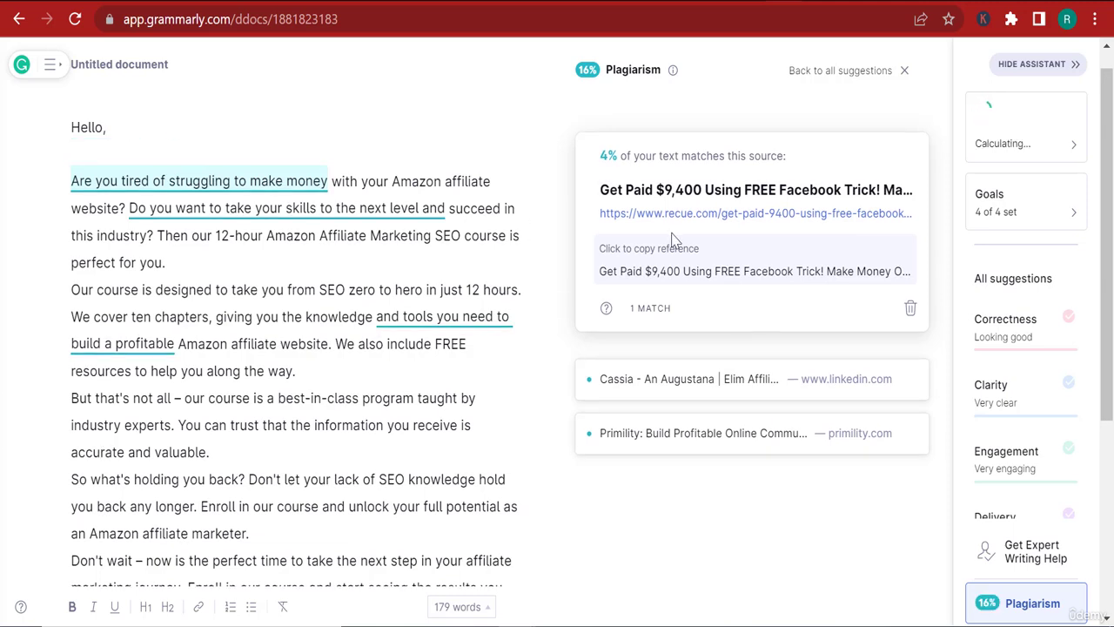
key("Return")
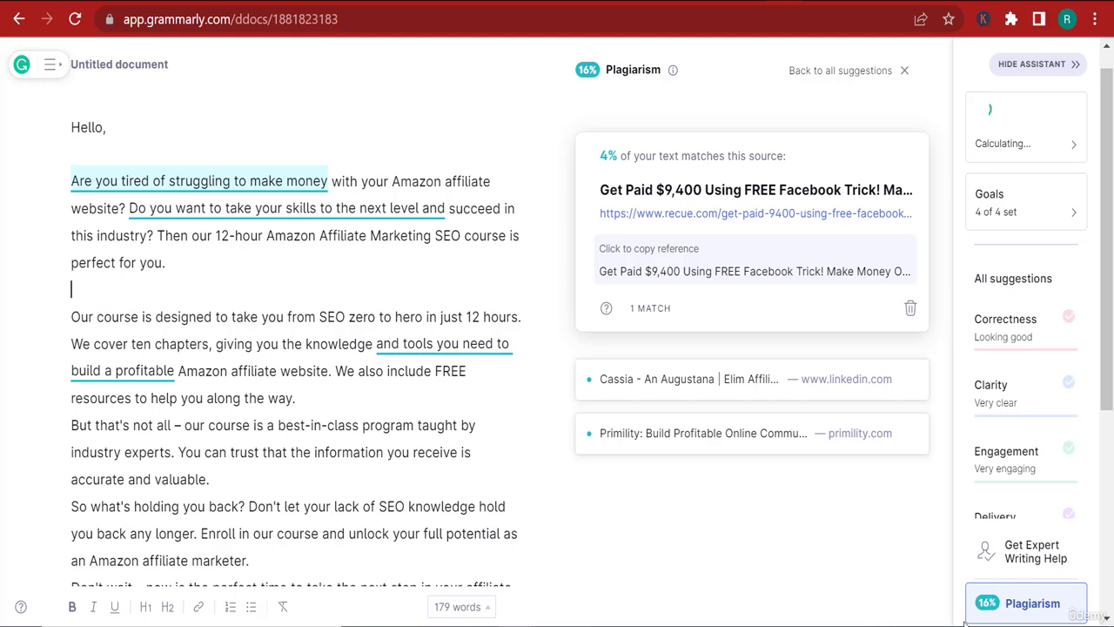
- Reword the flagged phrases in the first paragraph by replacing "struggling" with "fighting" and "want" with "seek"
double_click(198, 180)
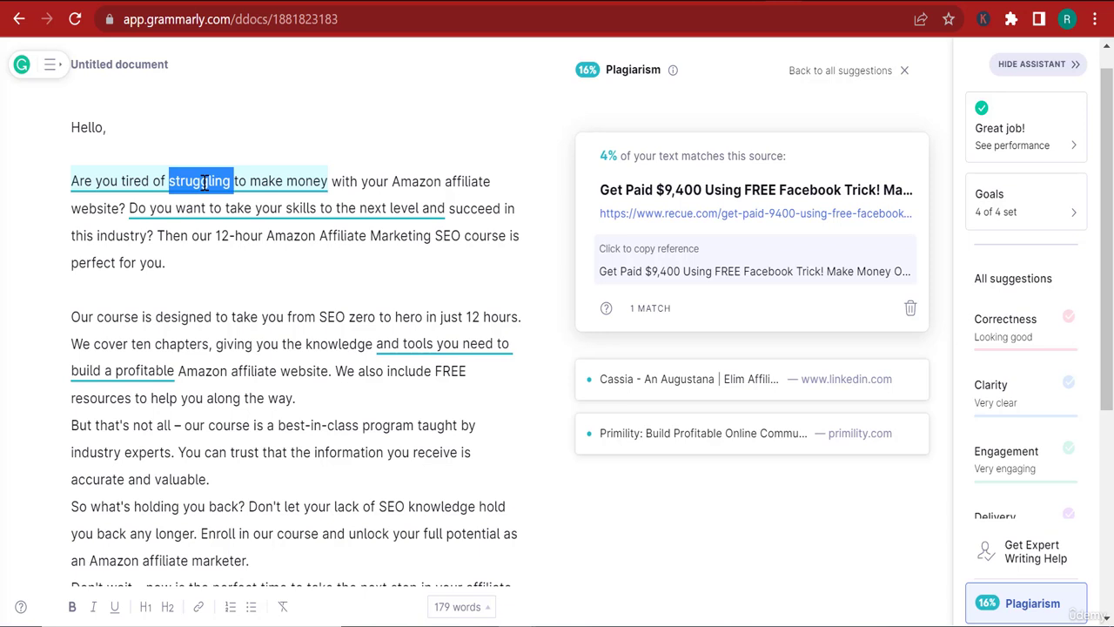
type("fighting")
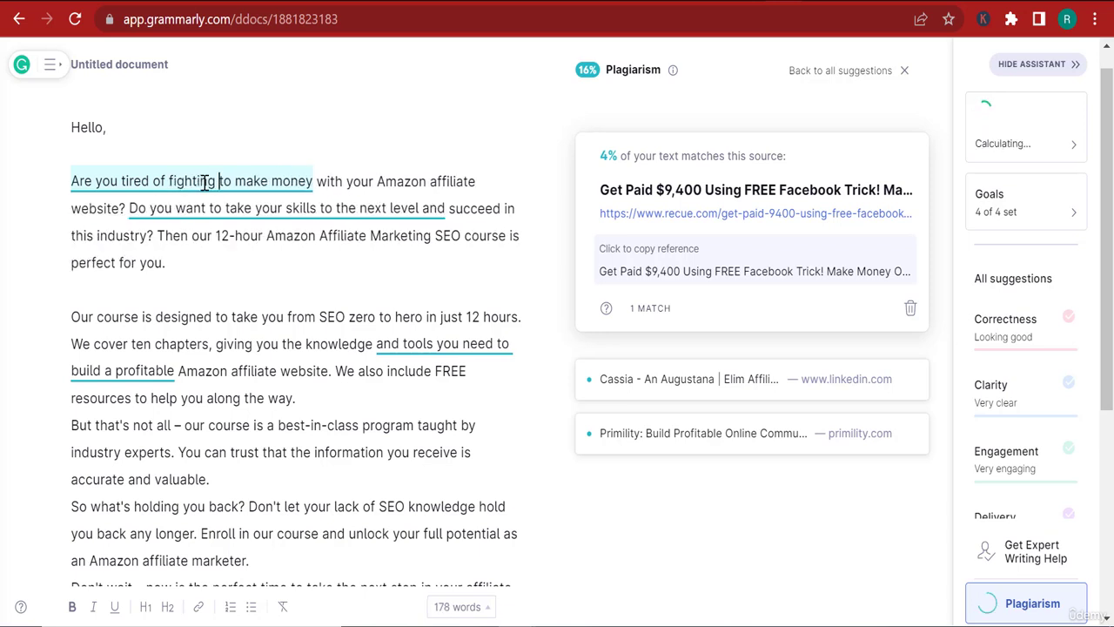
left_click(272, 208)
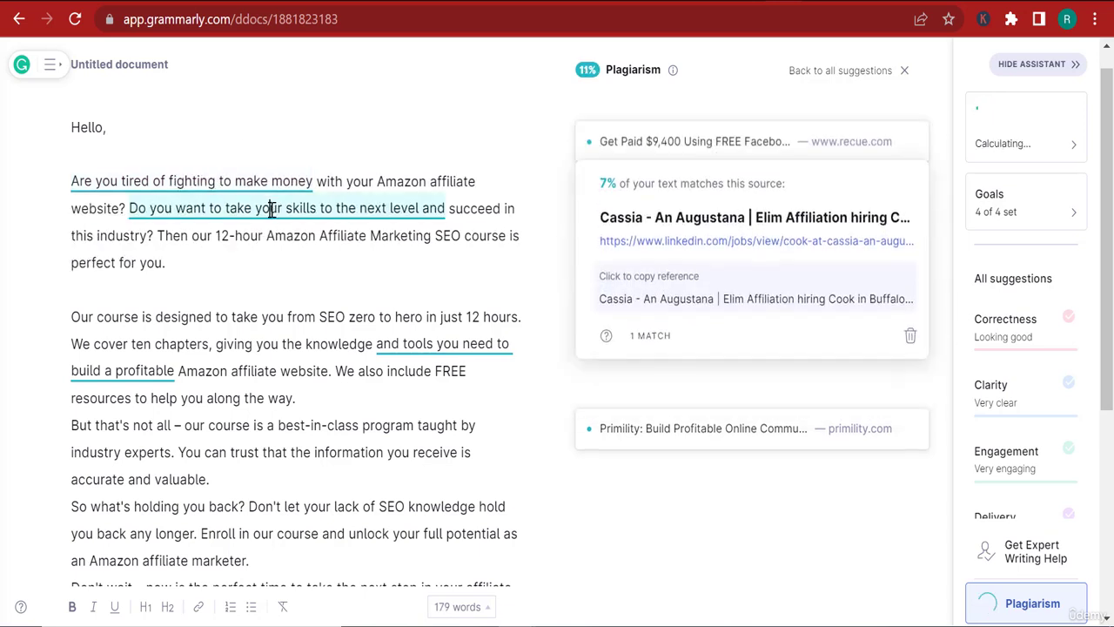
double_click(189, 209)
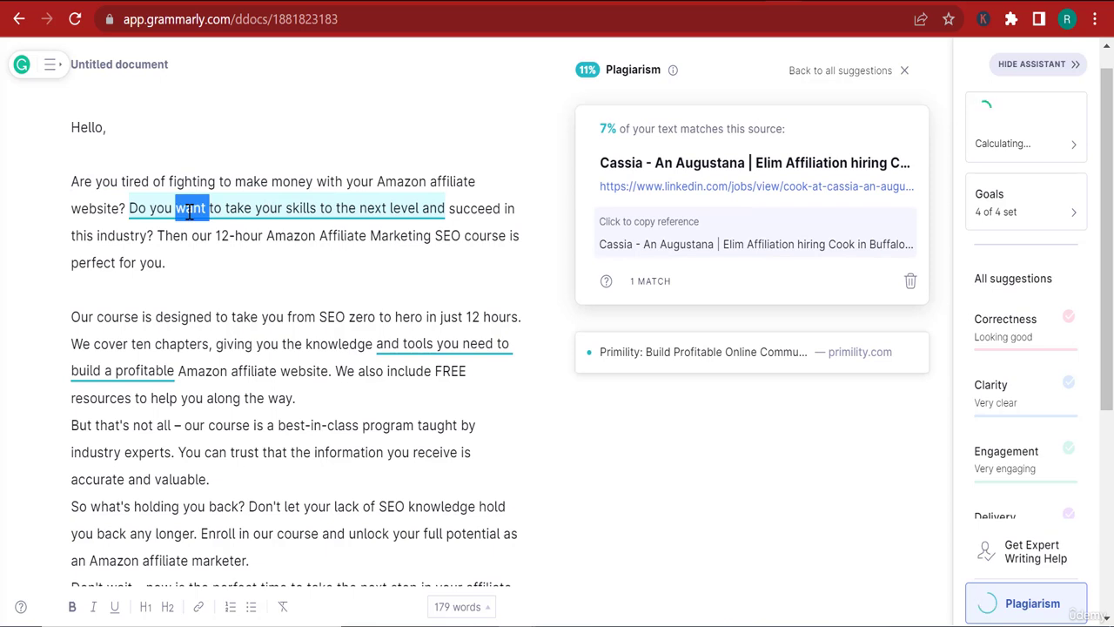
type("seek")
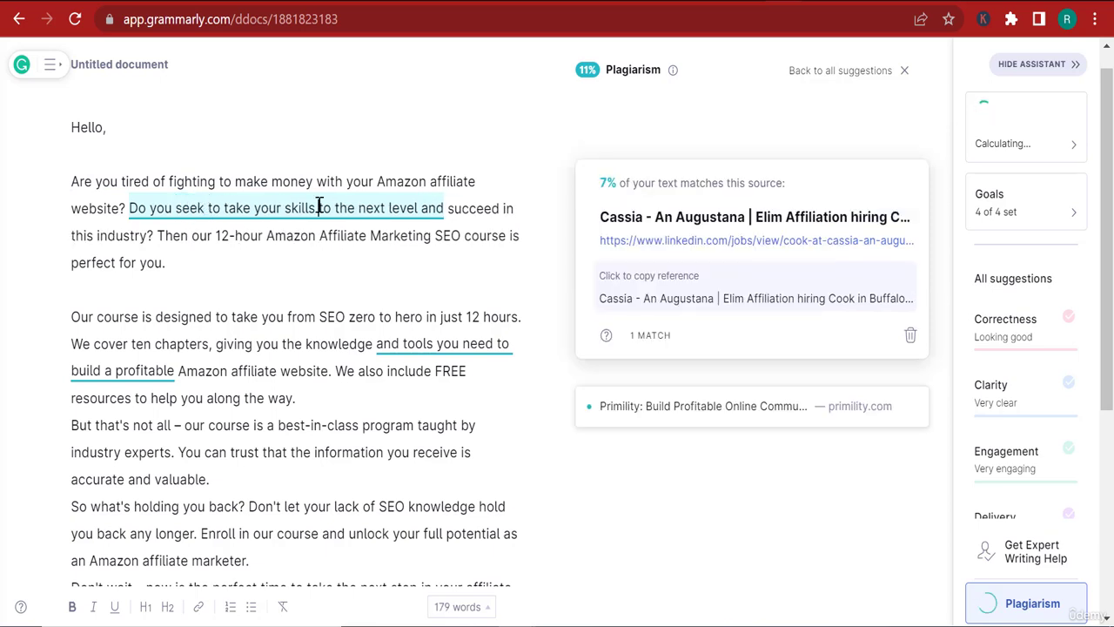
left_click(406, 210)
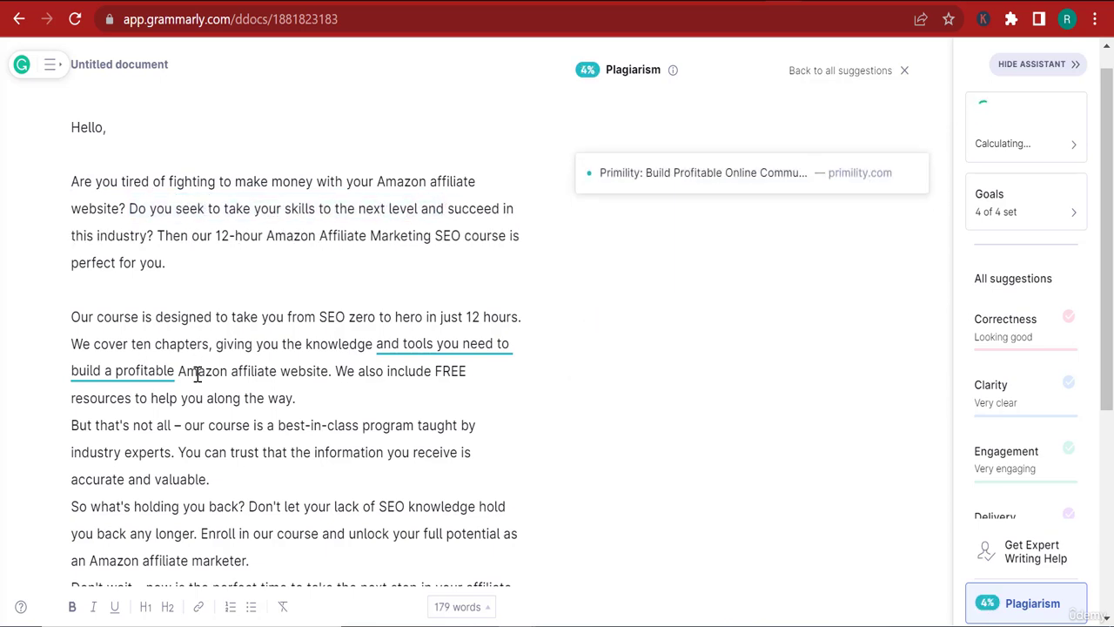
- Replace "need" with "require" in the flagged phrase about tools to build a profitable website
left_click(433, 335)
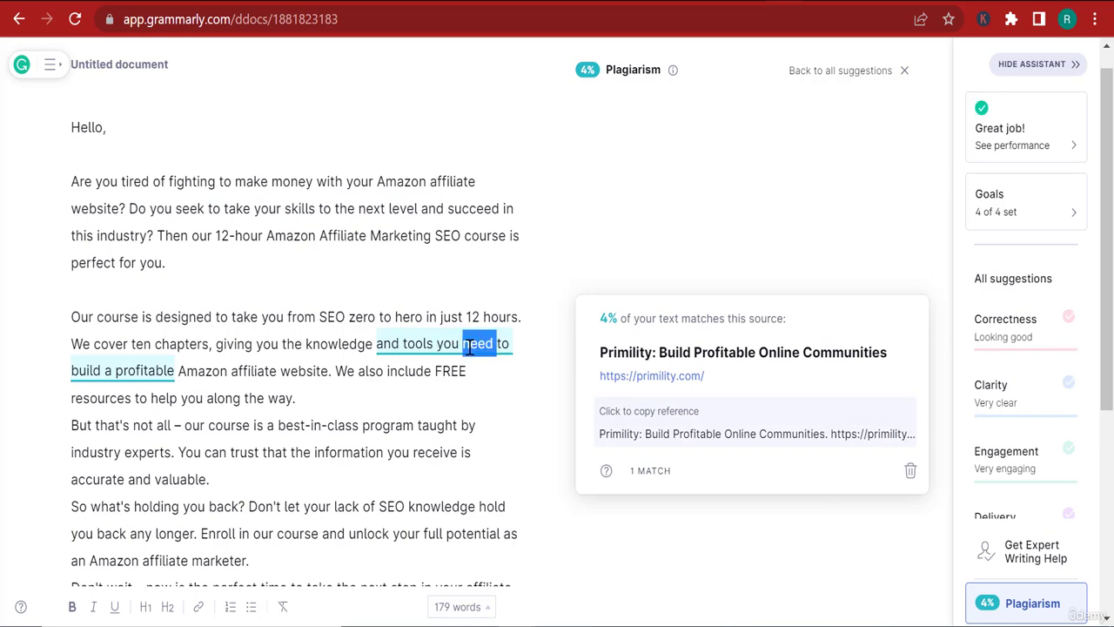
triple_click(469, 346)
double_click(470, 347)
type("requir")
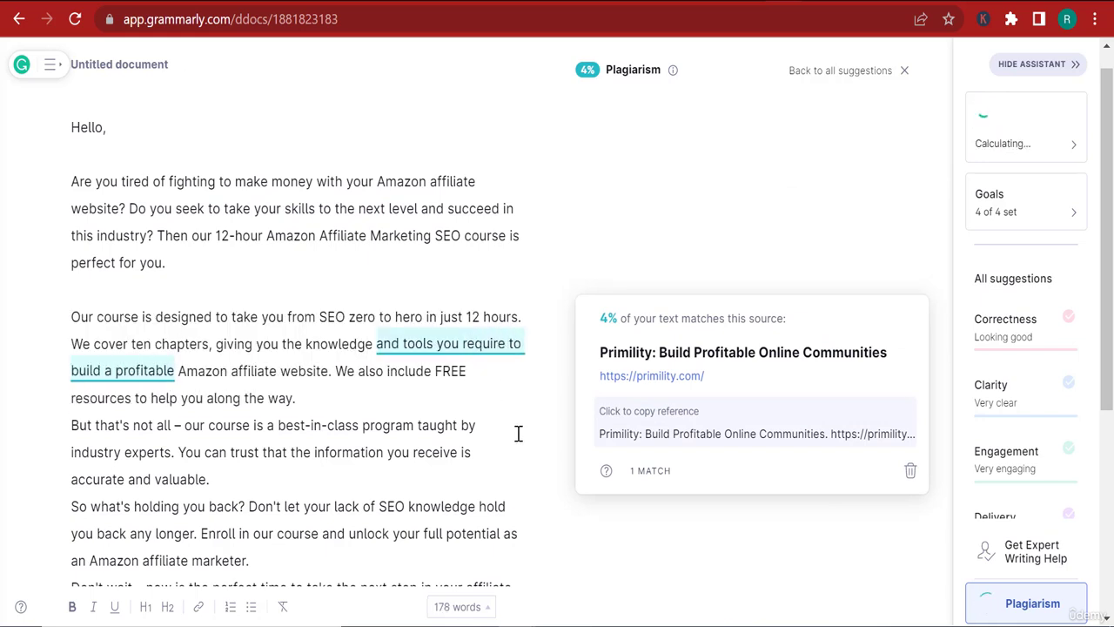
left_click(518, 432)
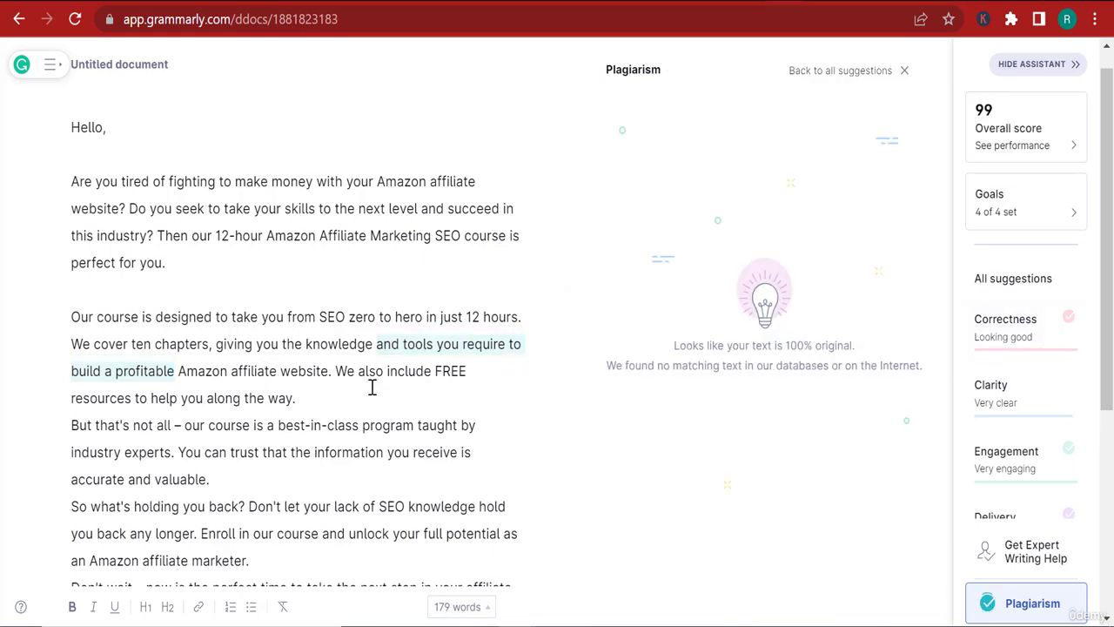
- Insert blank lines between the remaining paragraphs and before the closing "Best regards" line
key("Return")
scroll(348, 415, "down", 1)
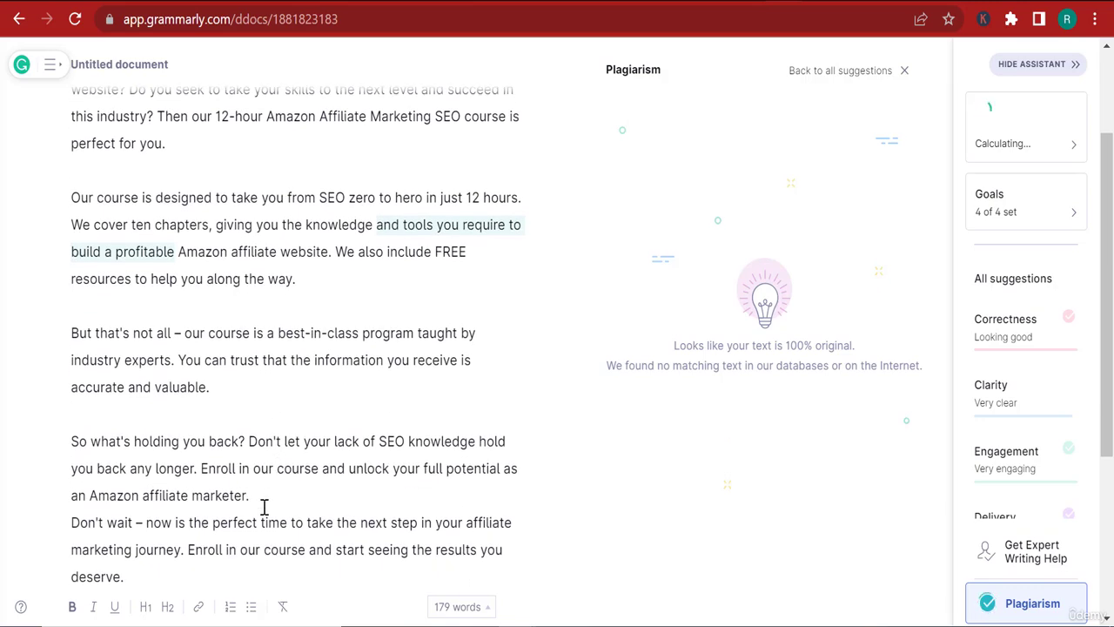
key("Return")
scroll(265, 511, "down", 4)
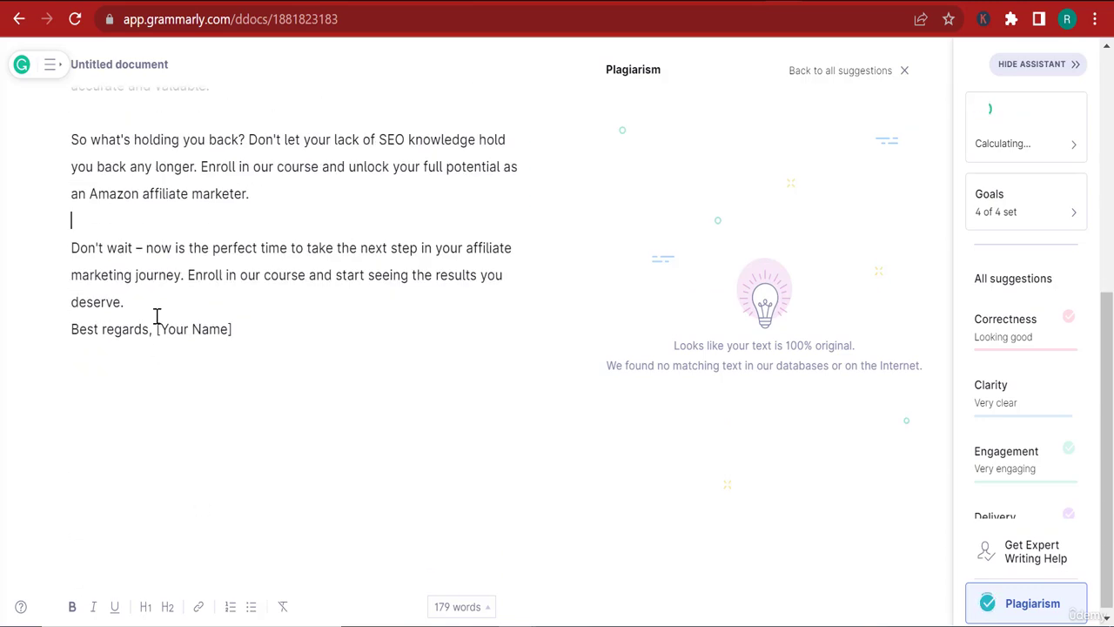
left_click(157, 319)
key("Return")
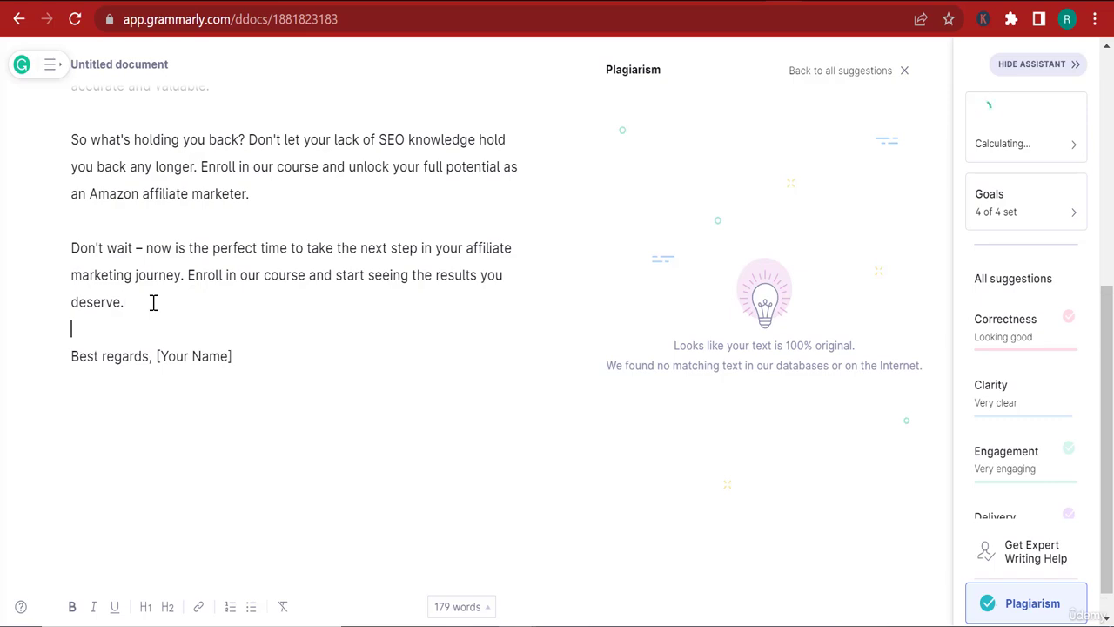
- Copy the entire corrected email from the greeting through the sign-off
scroll(273, 528, "up", 5)
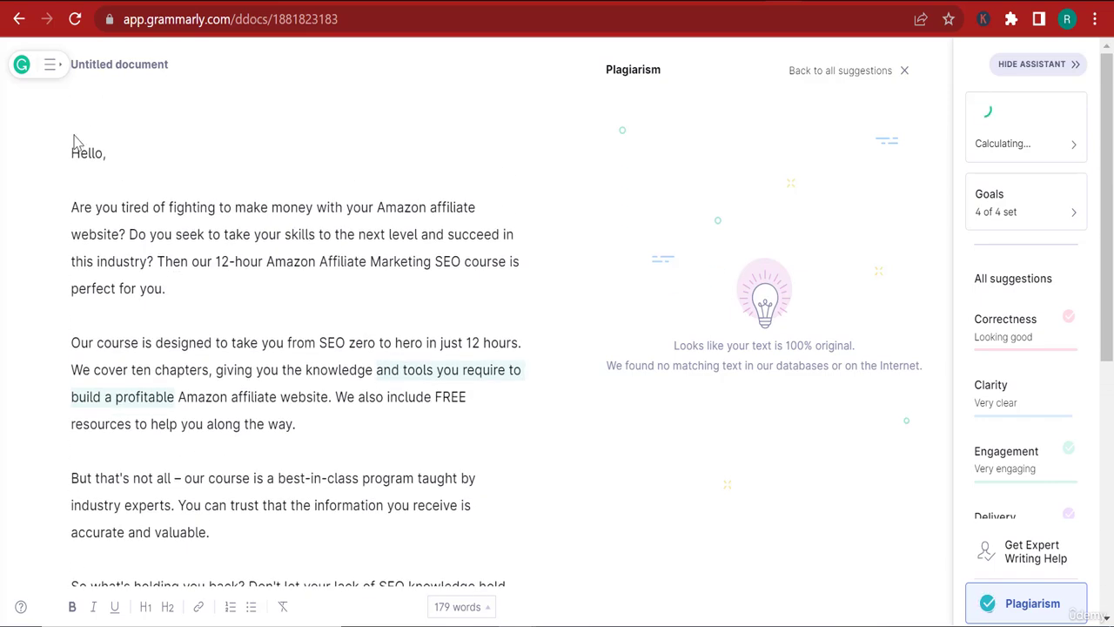
left_click_drag(73, 152, 348, 507)
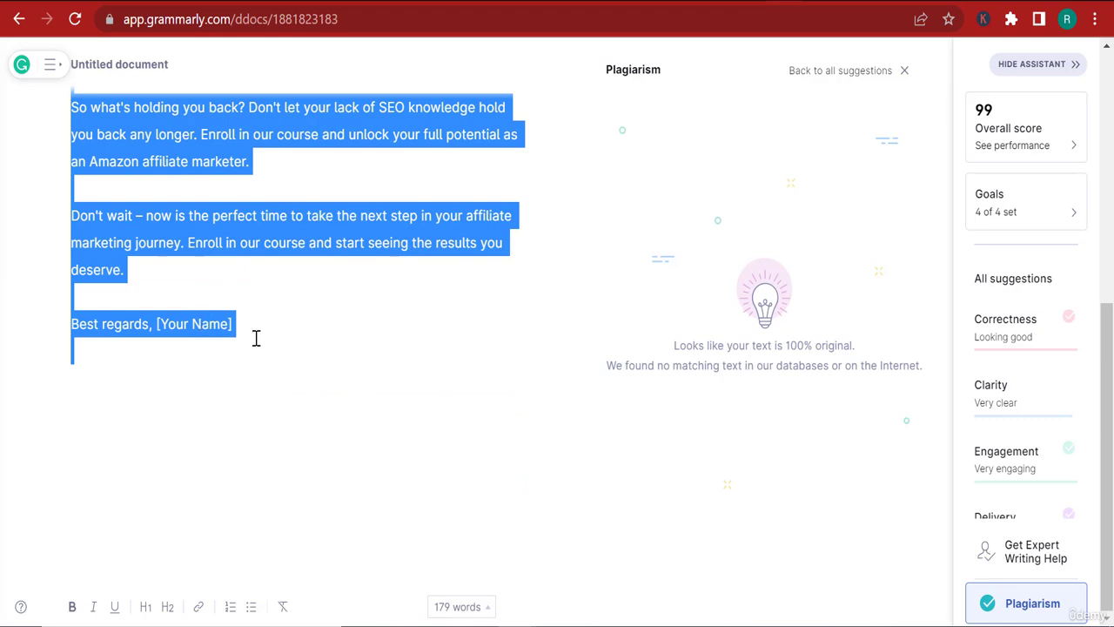
right_click(200, 324)
left_click(284, 44)
- Switch to Udemy announcements, start a new educational announcement, and paste the copied email as its content
left_click(683, 1)
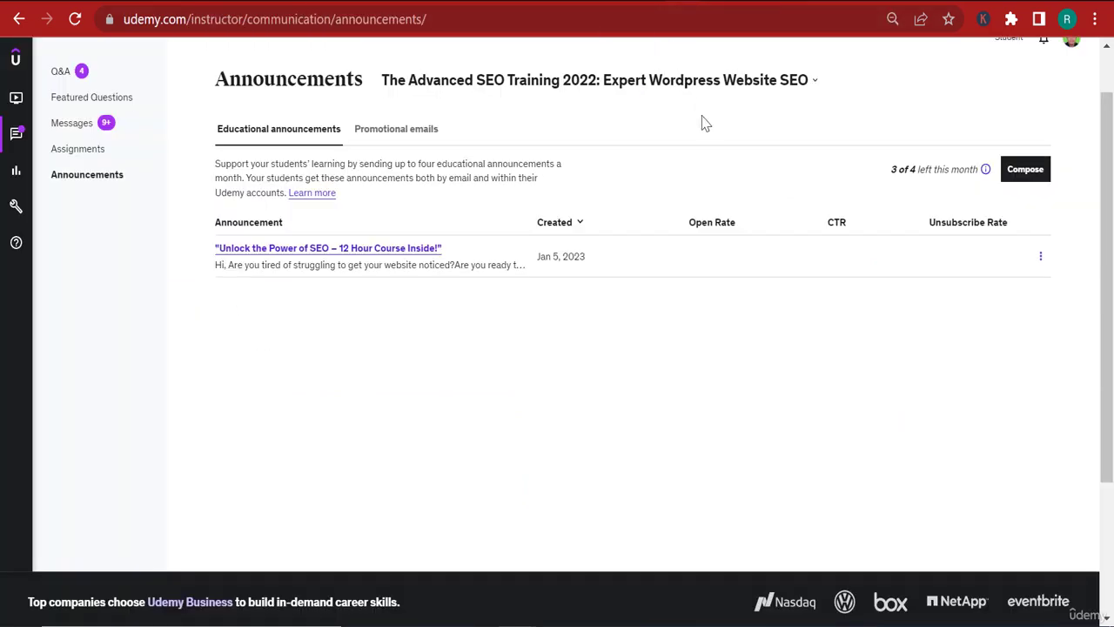
left_click(1030, 176)
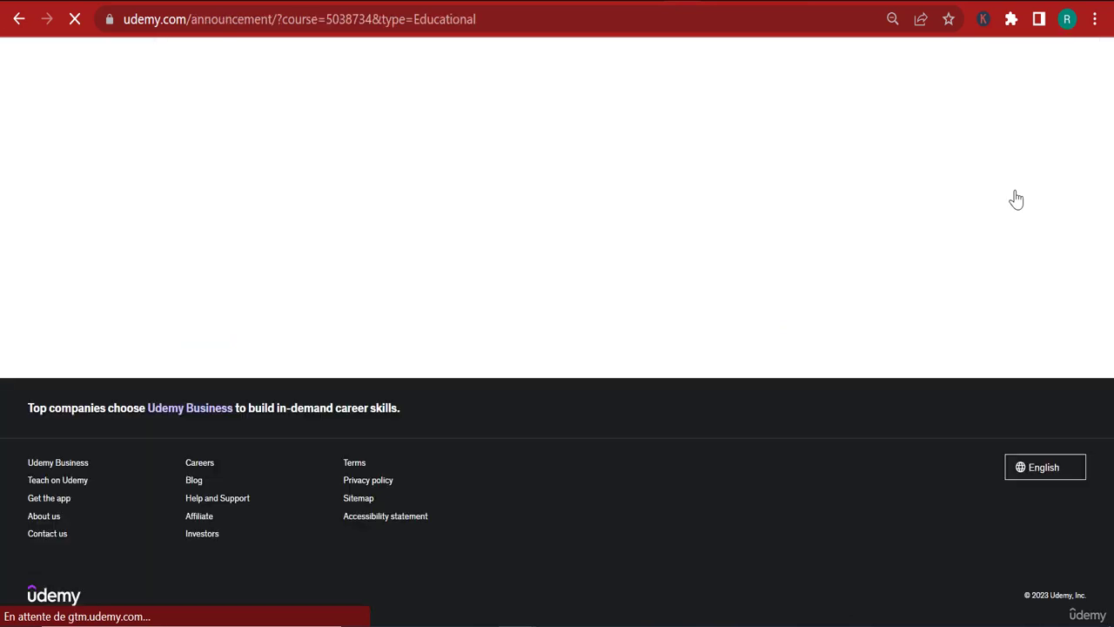
scroll(939, 143, "down", 2)
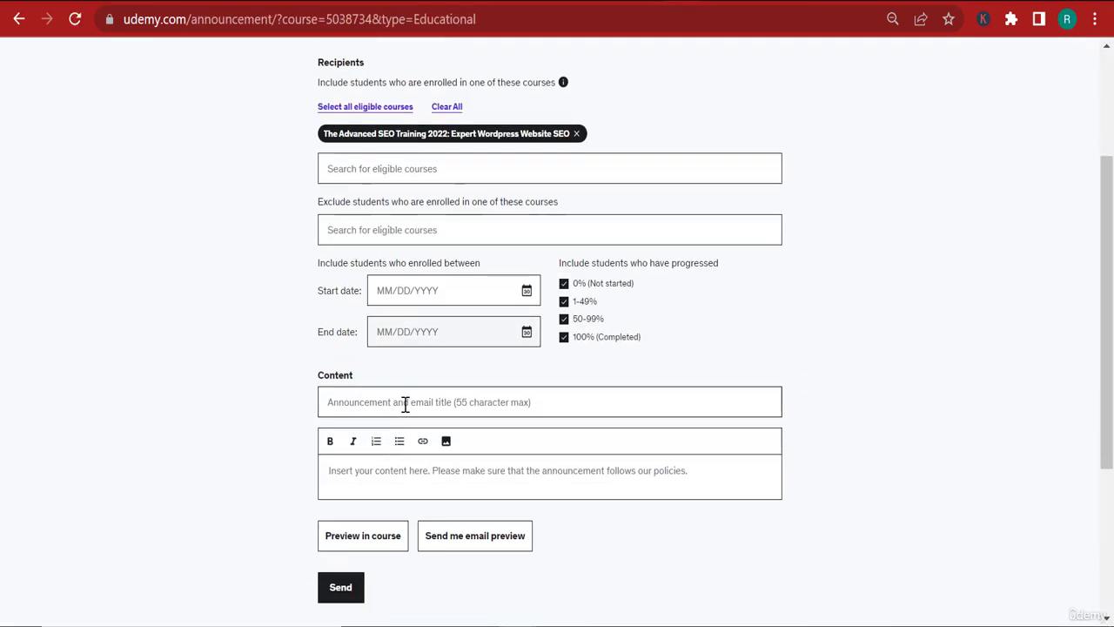
left_click(393, 471)
key("ctrl+v")
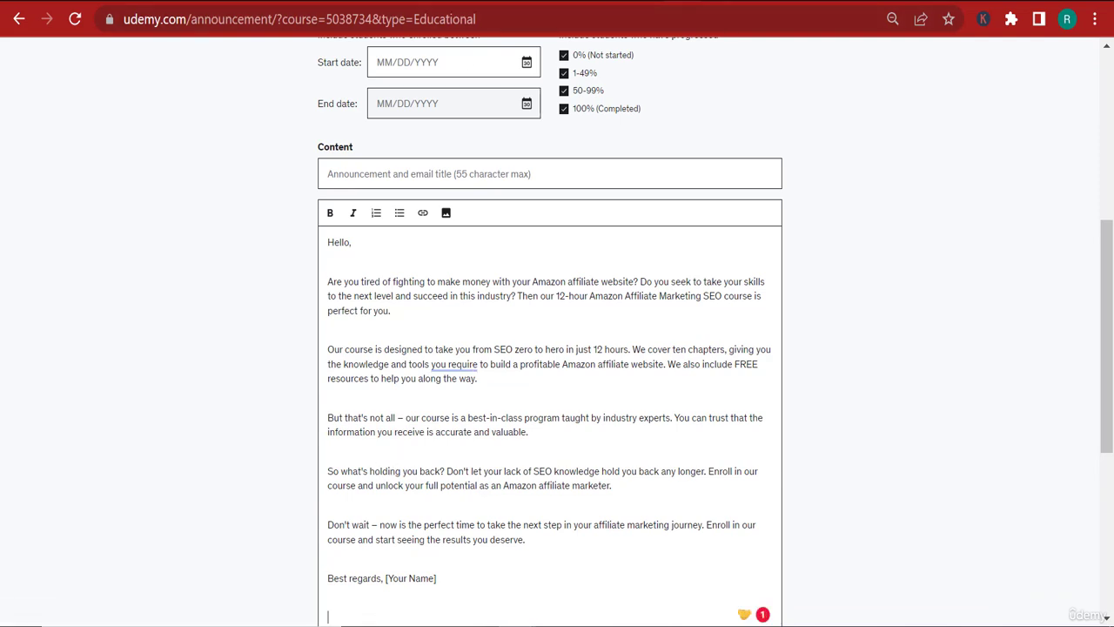
- Switch to ChatGPT and copy "Unlock Your Full Amazon Affiliate Marketing Potential" from the generated subject line
key("alt+Tab")
scroll(716, 196, "up", 5)
scroll(652, 427, "down", 3)
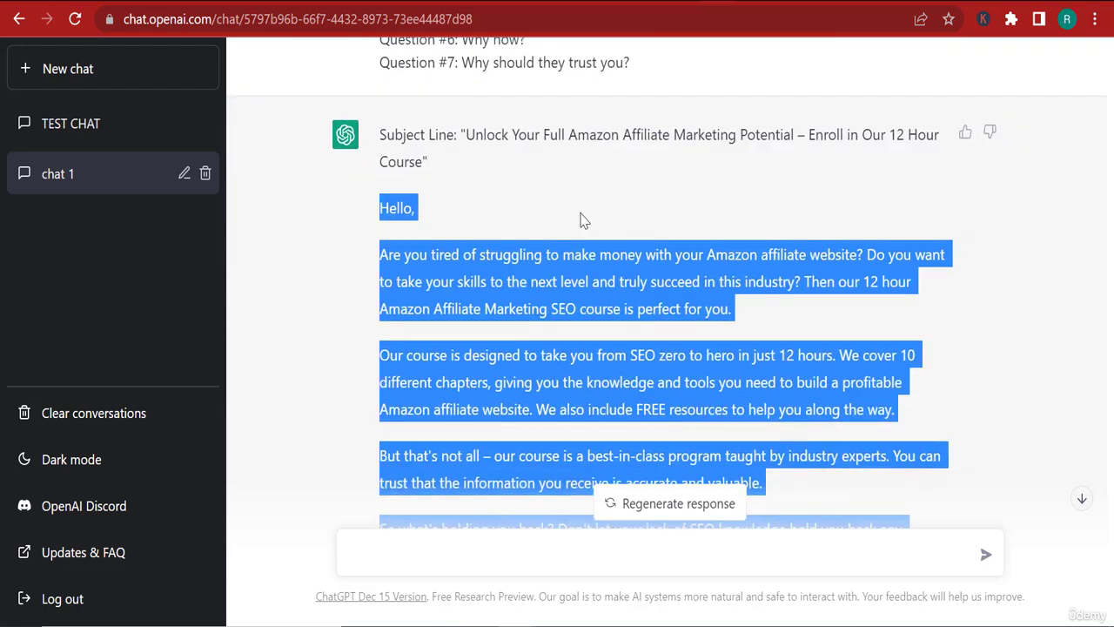
triple_click(592, 129)
right_click(588, 132)
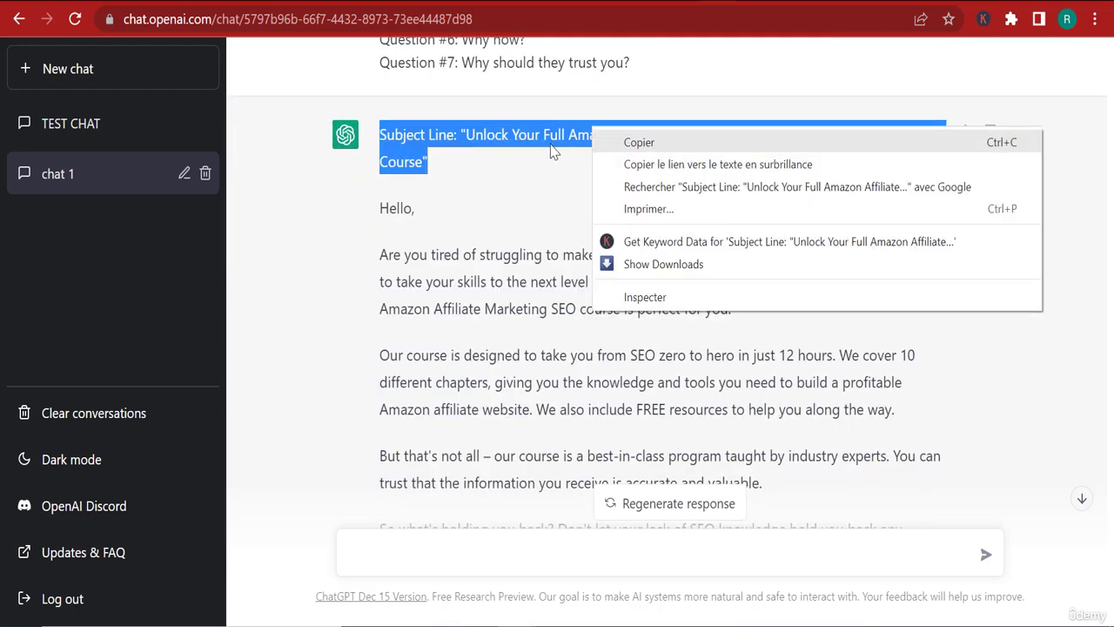
left_click(614, 145)
left_click_drag(468, 132, 800, 136)
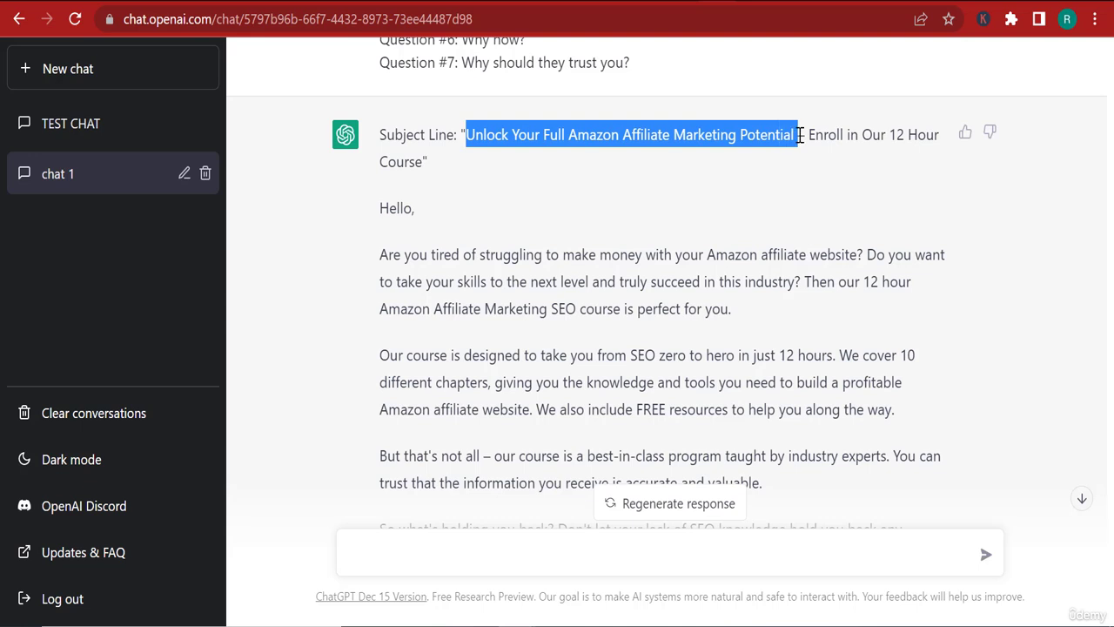
right_click(801, 136)
left_click(723, 149)
- Paste the copied subject as the Udemy announcement's title and add an extra blank line after the first paragraph
key("ctrl+Tab")
left_click(483, 161)
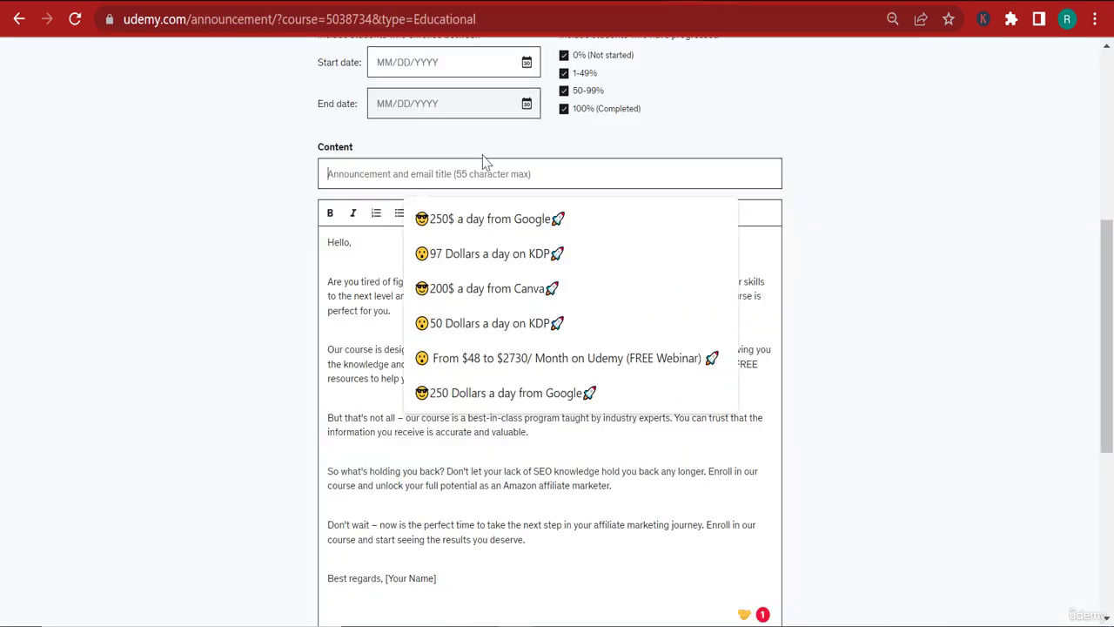
key("ctrl+v")
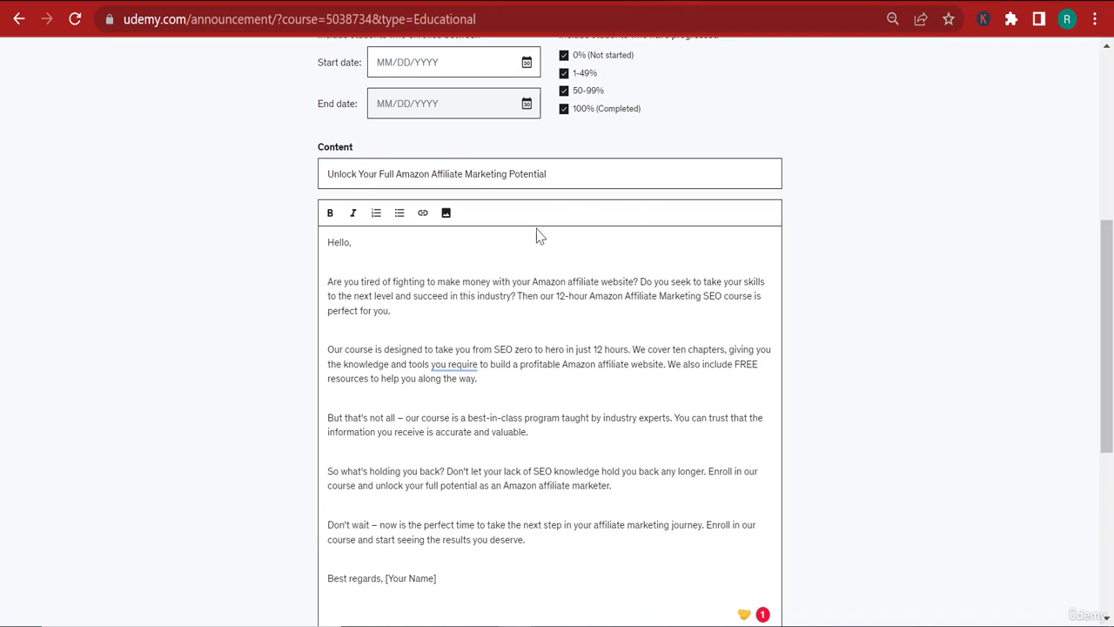
left_click(451, 316)
key("Return")
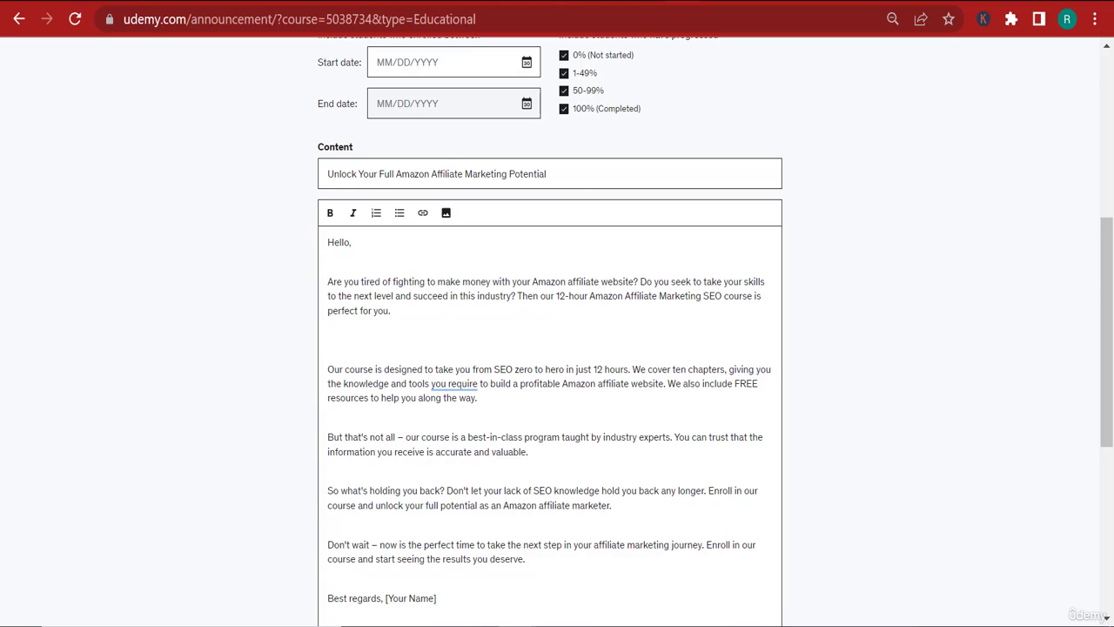
- Switch to Canva and create a new custom-size design 300 px wide and 150 px high
left_click(559, 1)
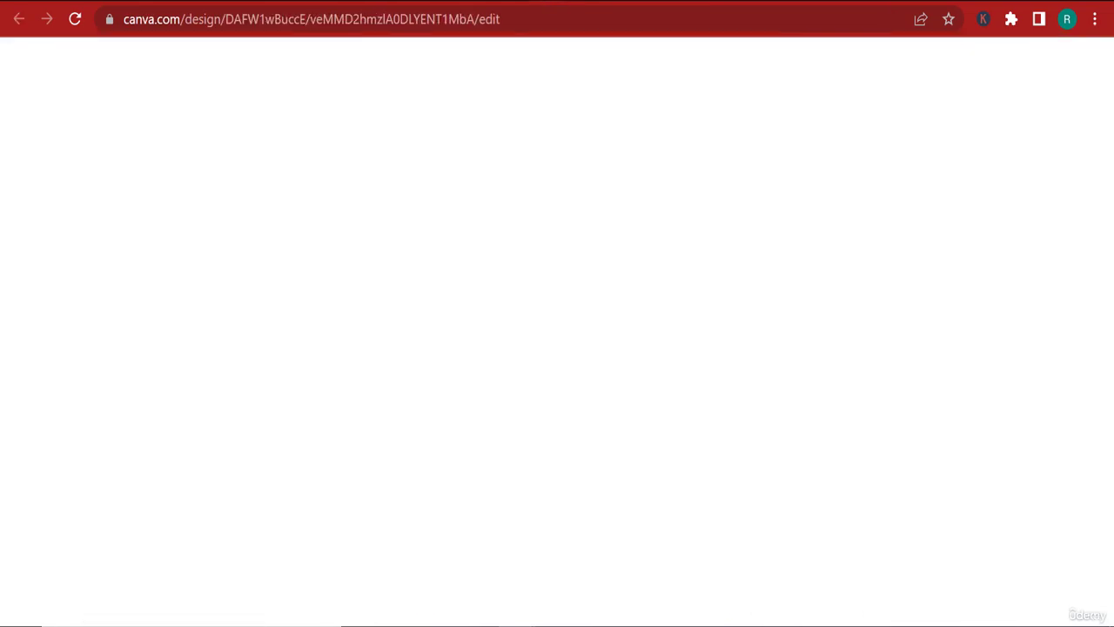
left_click(545, 0)
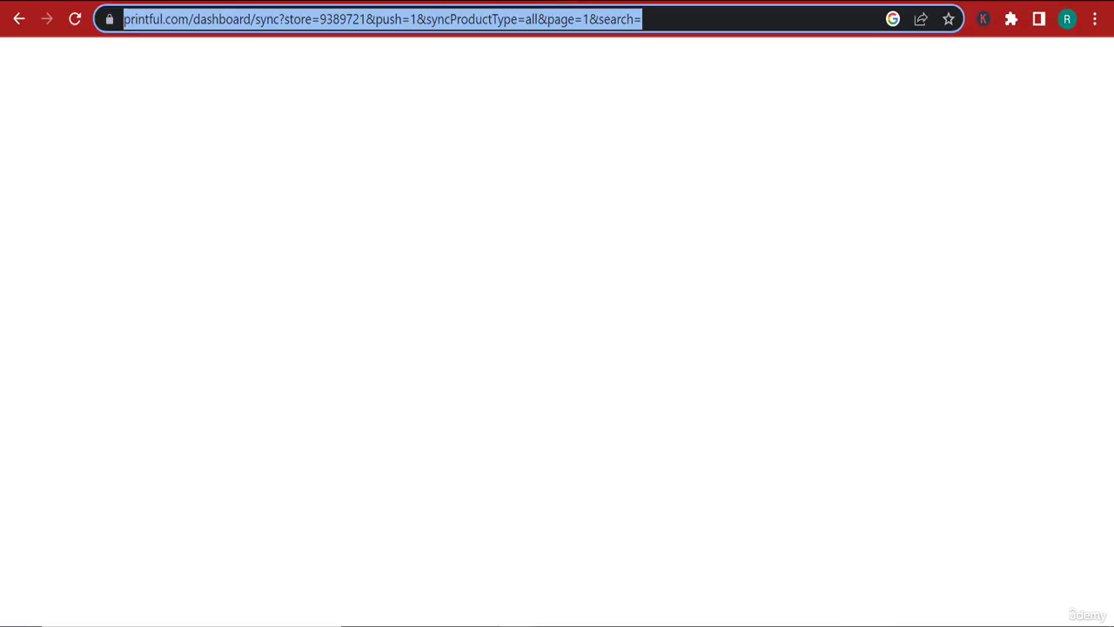
left_click(535, 1)
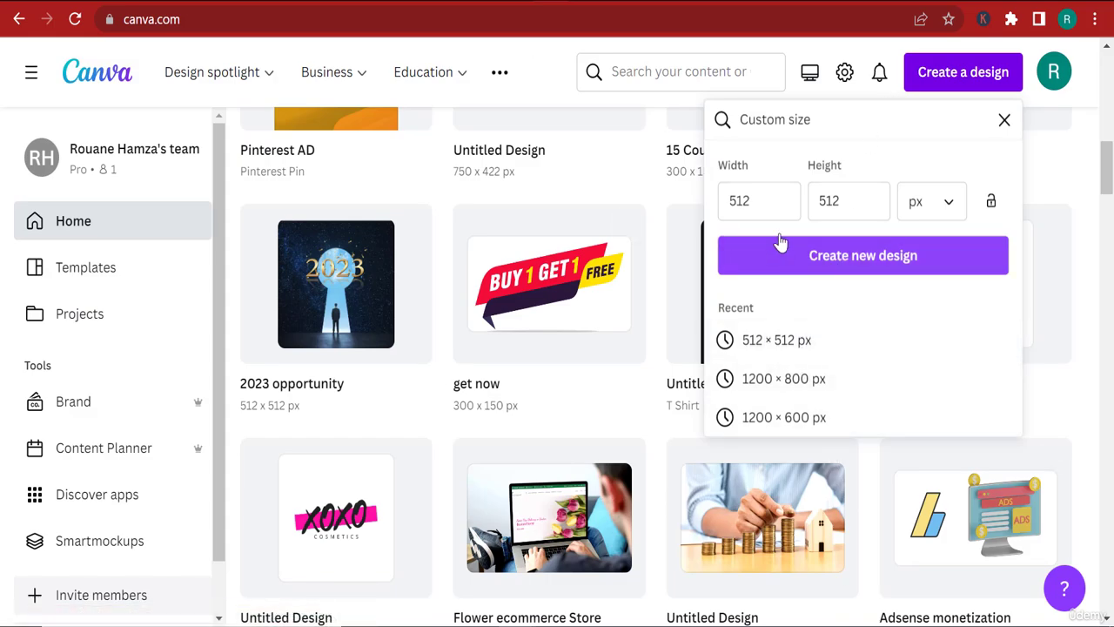
left_click(760, 209)
double_click(745, 201)
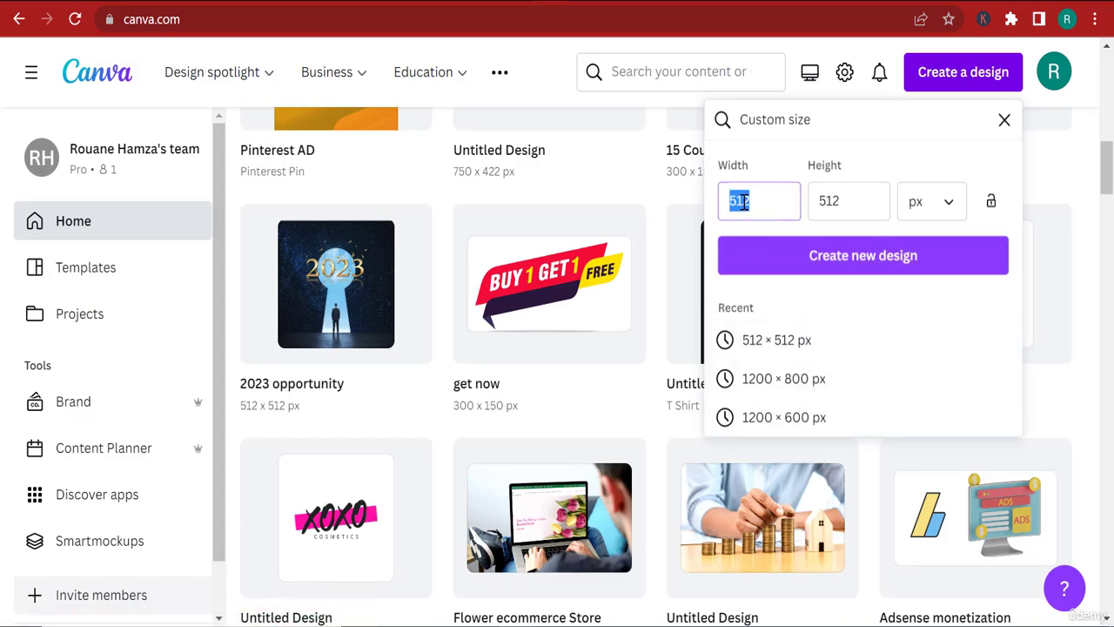
type("300")
double_click(858, 208)
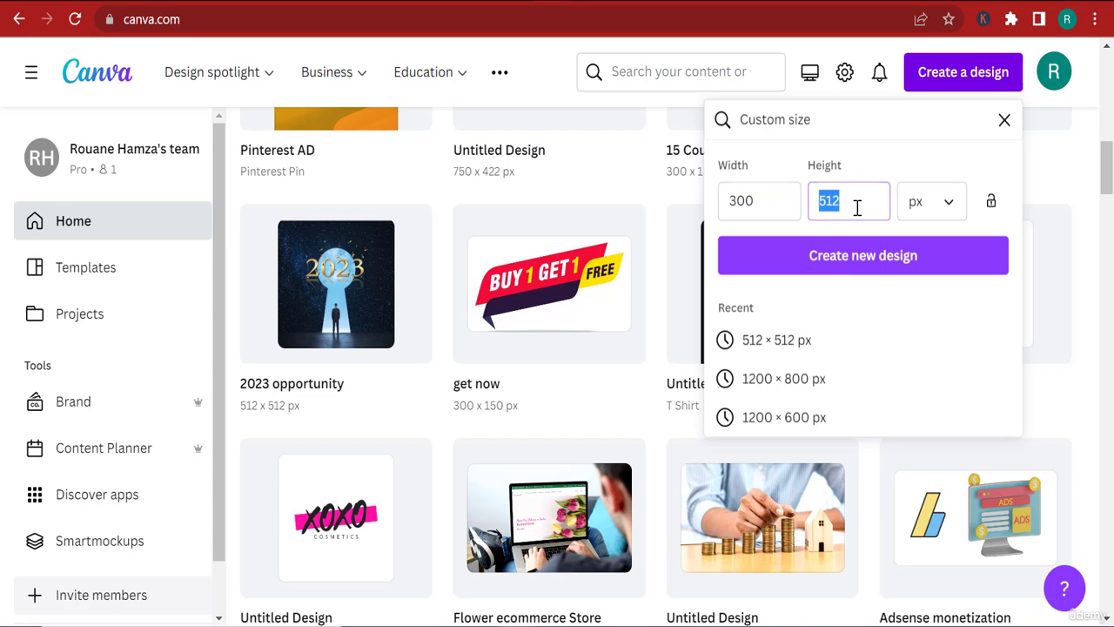
type("150")
left_click(836, 265)
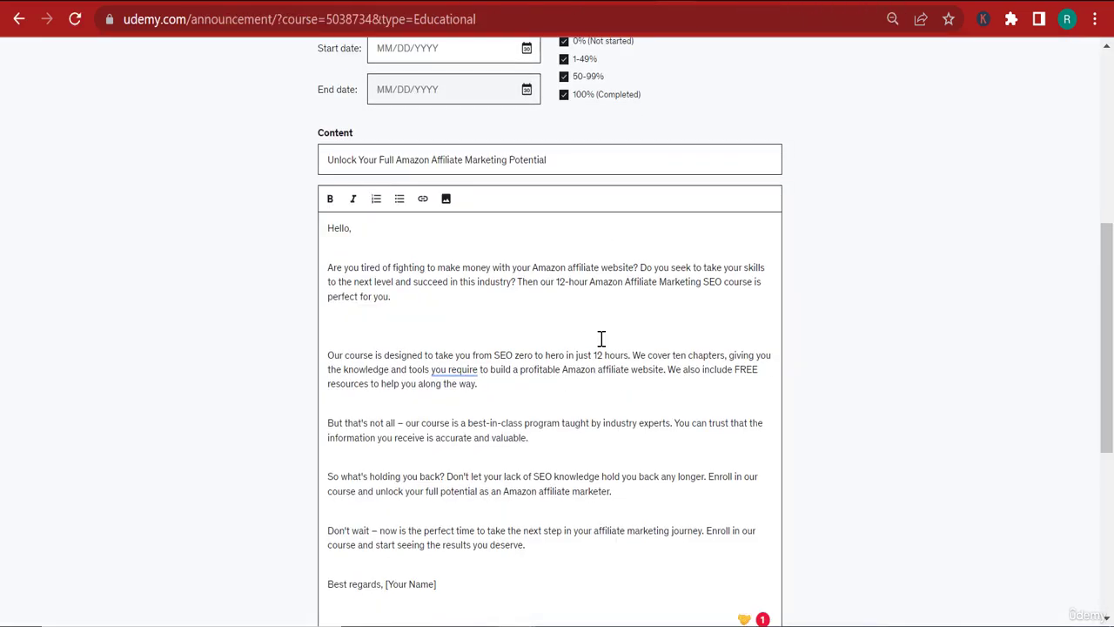
scroll(601, 338, "down", 2)
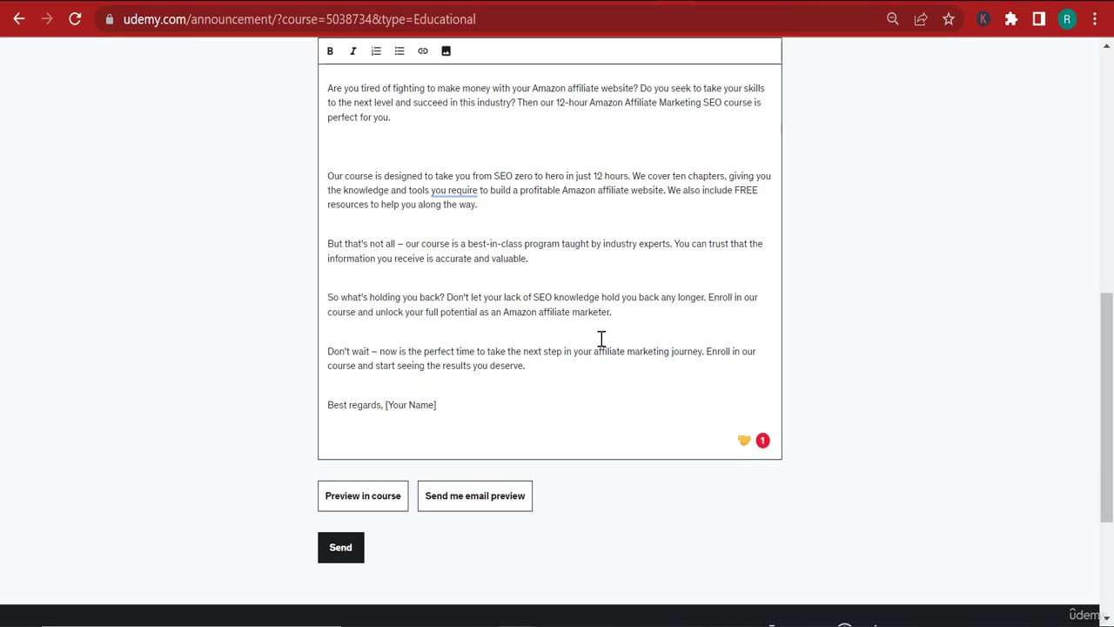
scroll(601, 338, "up", 2)
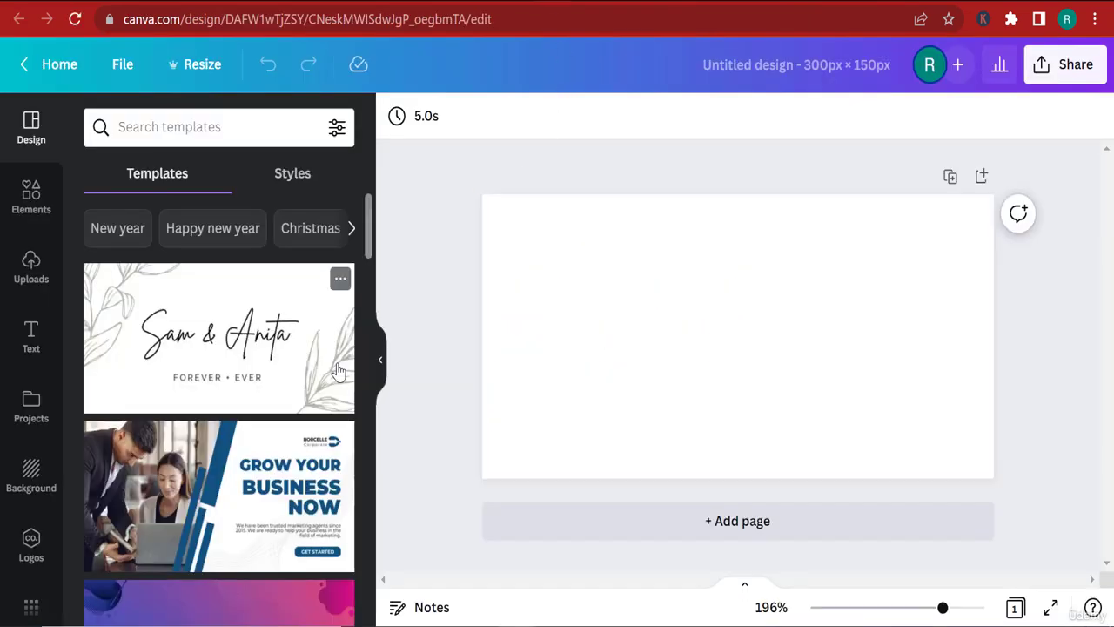
- Search the design elements for "STRUGGLING" and limit the results to graphics
left_click(14, 207)
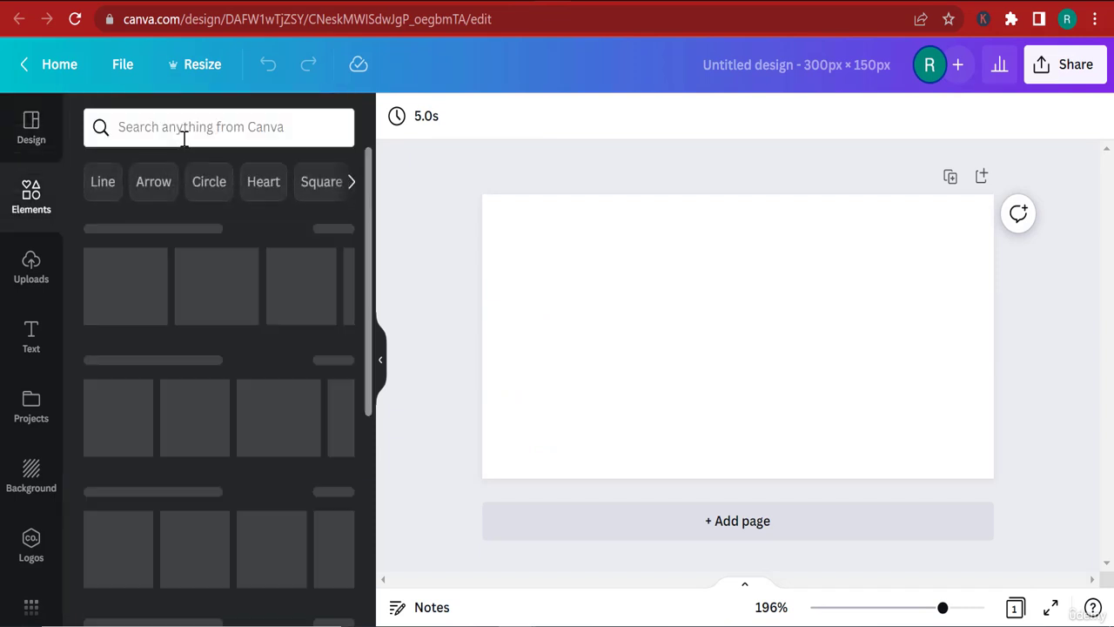
left_click(189, 129)
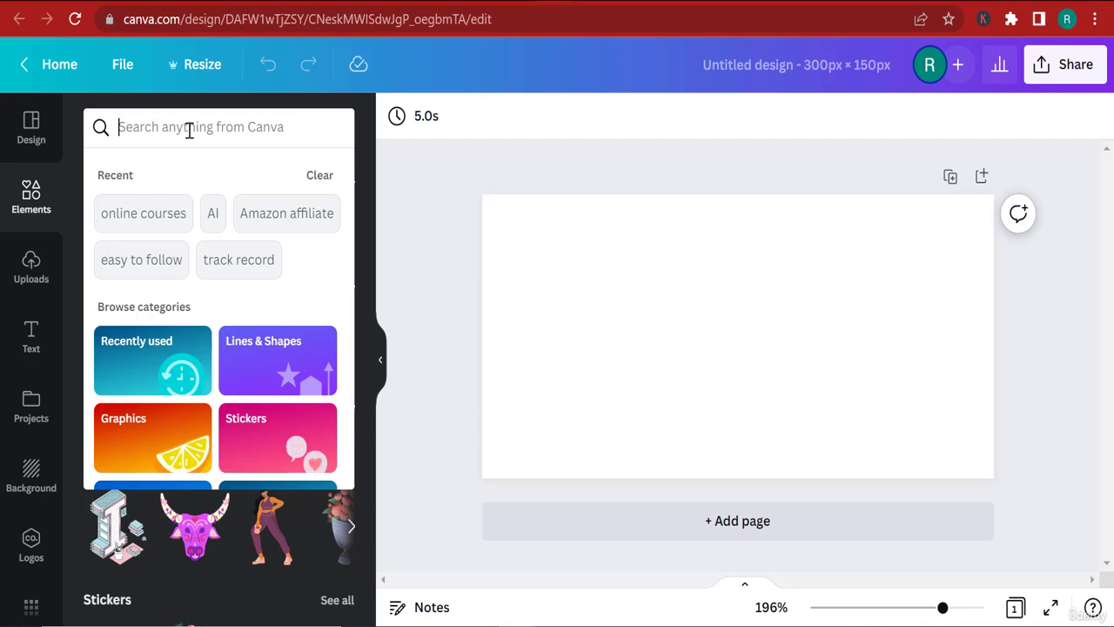
type("STRUGGL")
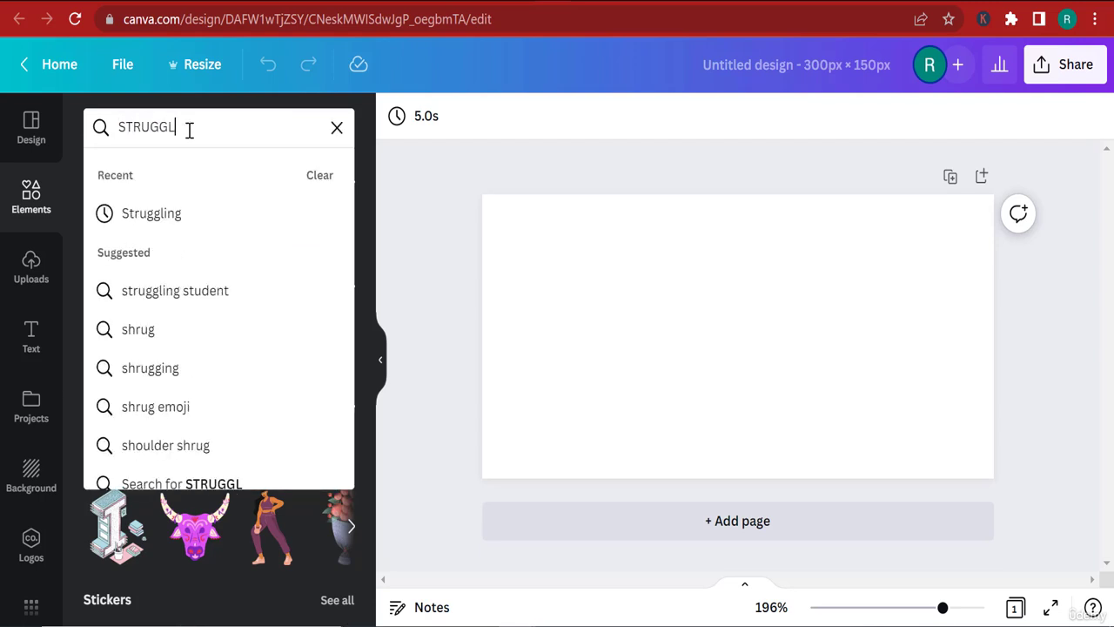
type("ING")
key("Return")
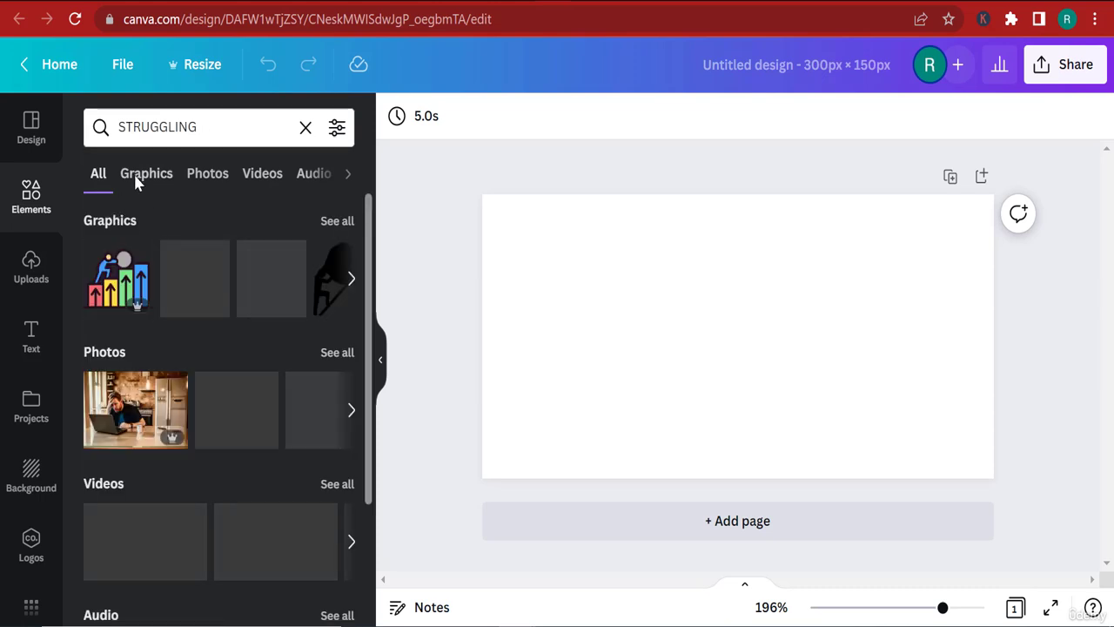
left_click(155, 175)
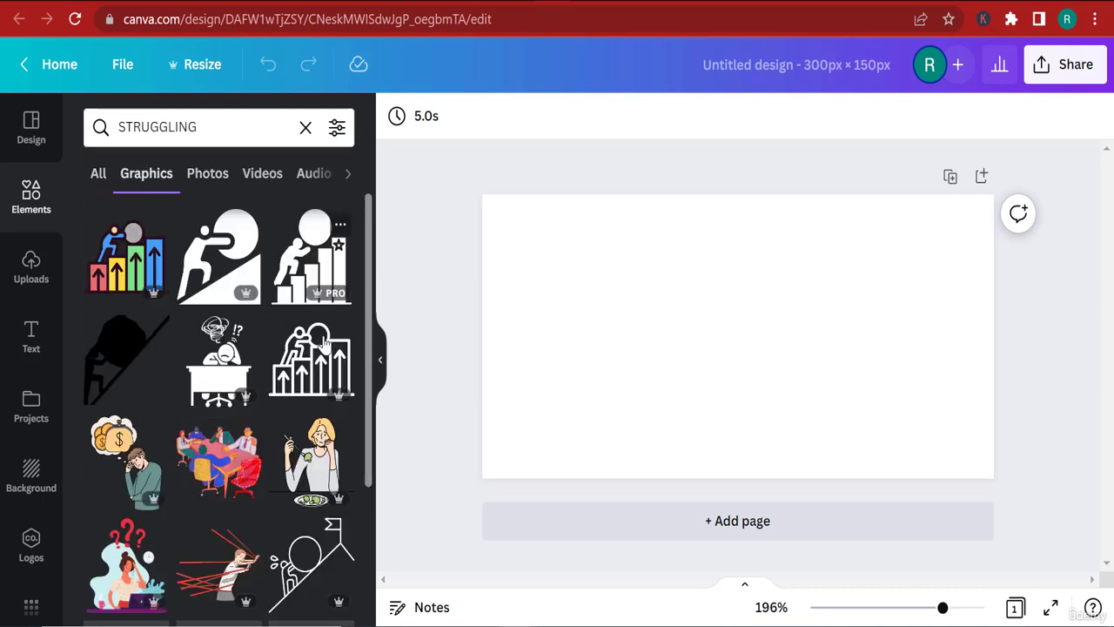
- Add the graphic of a figure pushing a ball up starred bars, enlarge it to nearly the page height and centre it
left_click(306, 259)
left_click_drag(786, 394, 901, 479)
left_click_drag(784, 413, 737, 363)
- Download the design as a 300 × 150 px PNG with a transparent background
left_click(1065, 64)
scroll(977, 420, "down", 2)
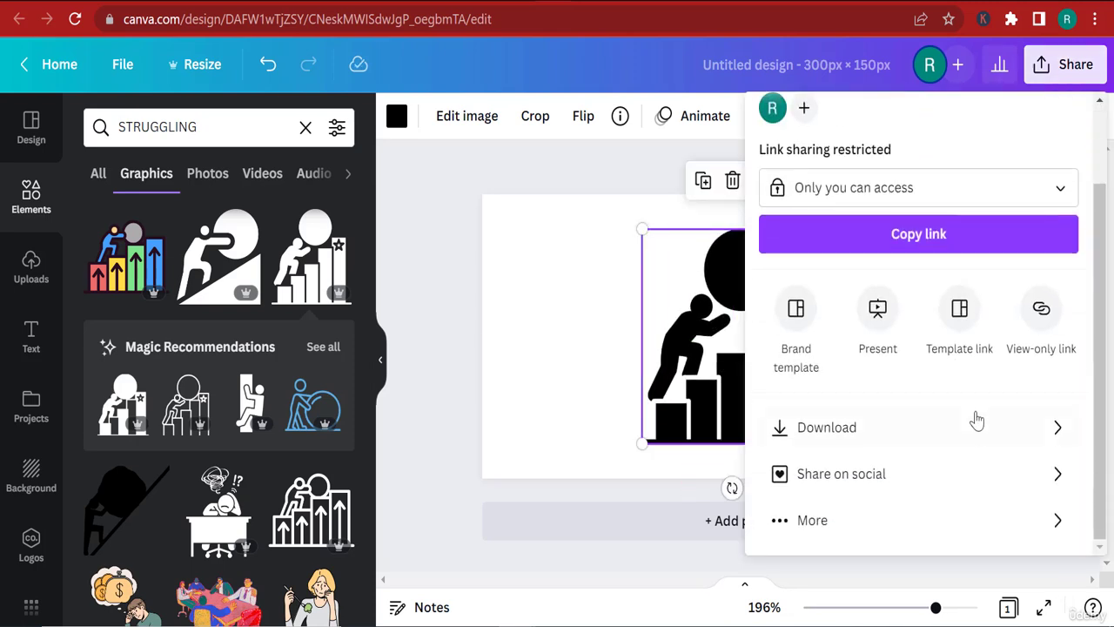
left_click(955, 424)
left_click(868, 323)
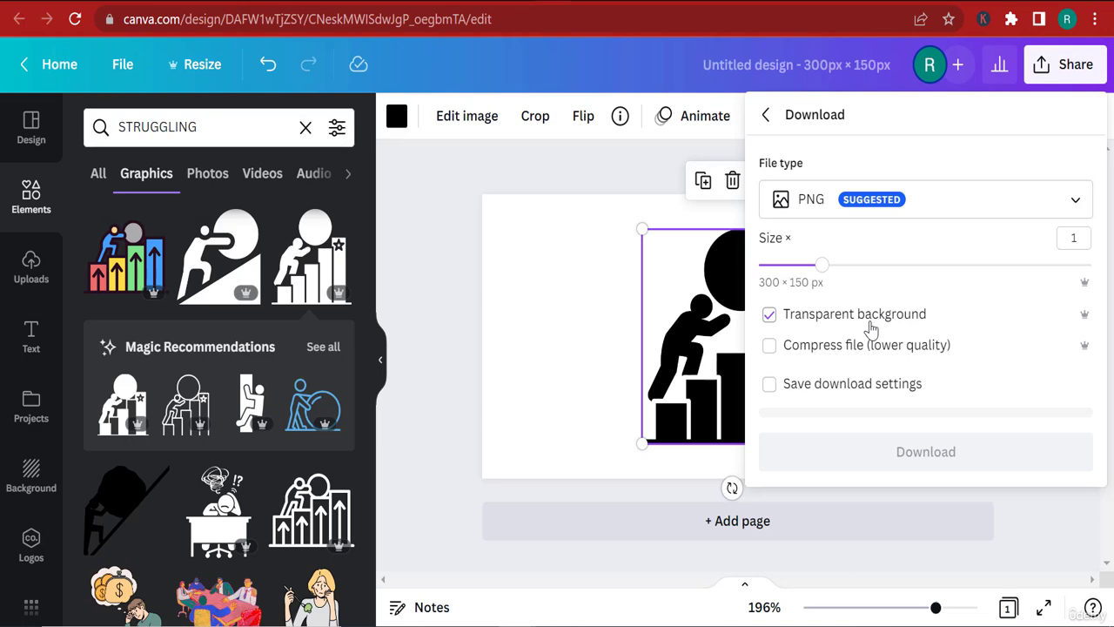
left_click(922, 462)
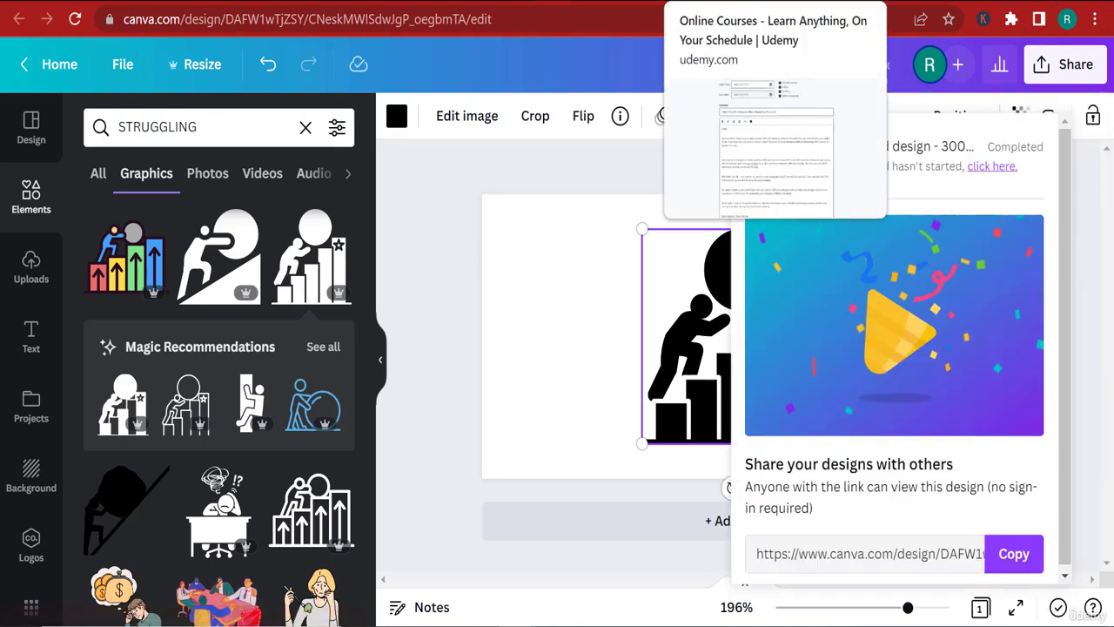
- Switch to the Udemy announcement, insert the downloaded PNG below the first paragraph, and add an empty line after the "Our course is designed" paragraph
left_click(723, 2)
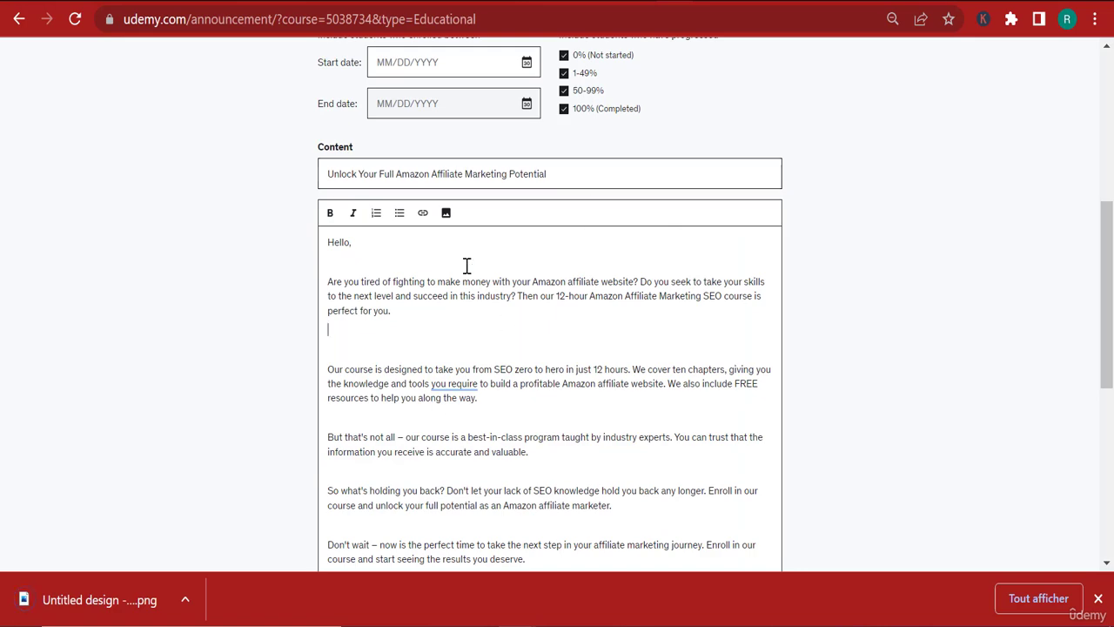
left_click(446, 213)
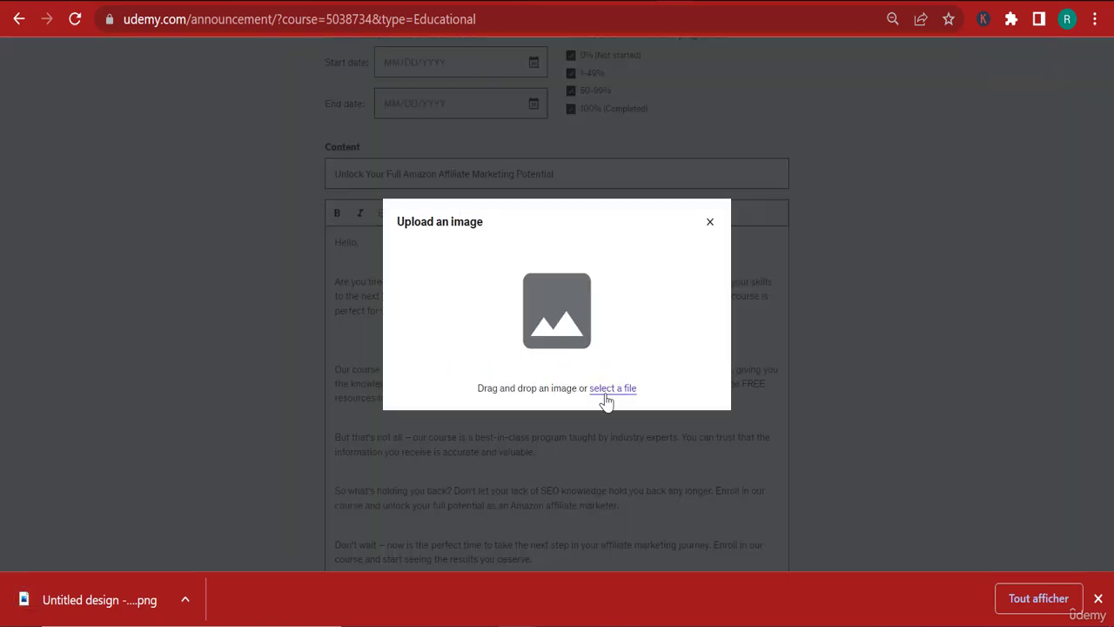
left_click(574, 385)
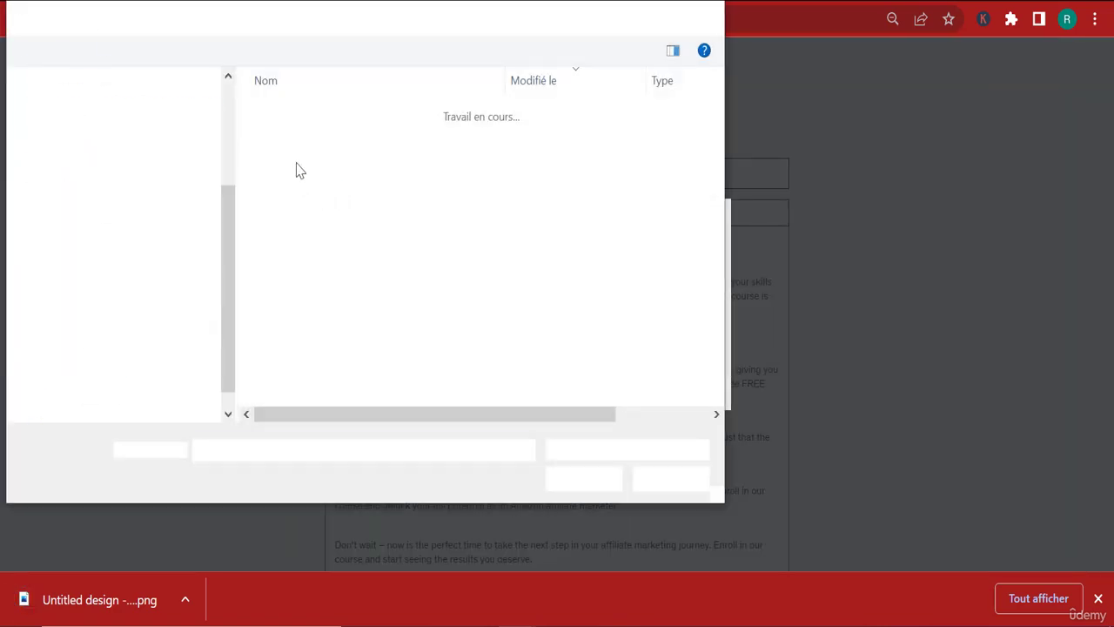
double_click(326, 139)
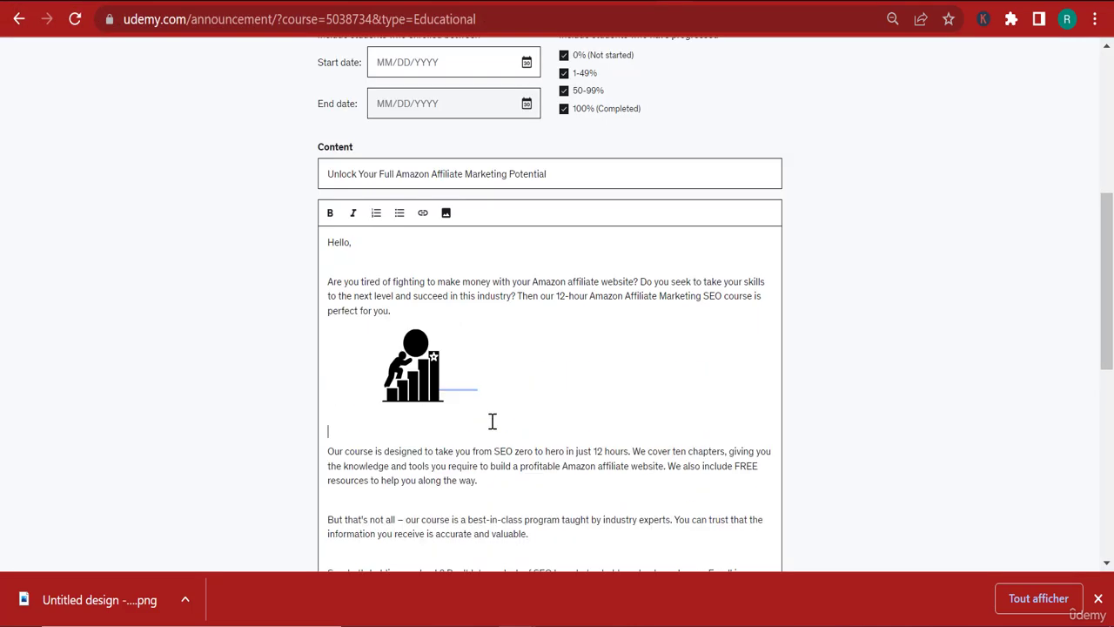
scroll(516, 415, "down", 2)
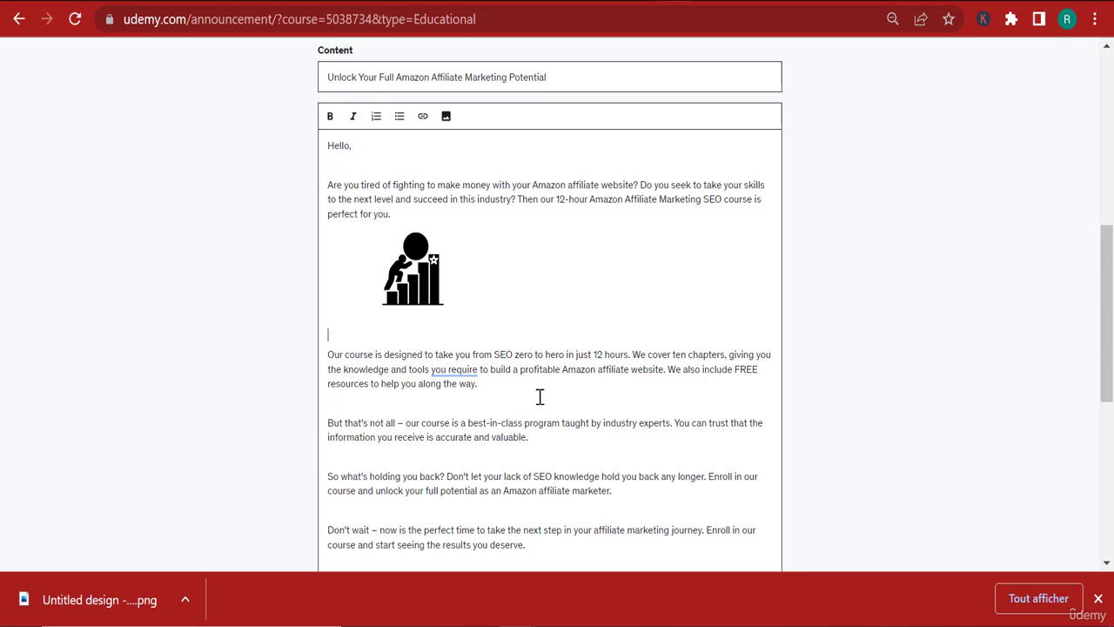
key("Return")
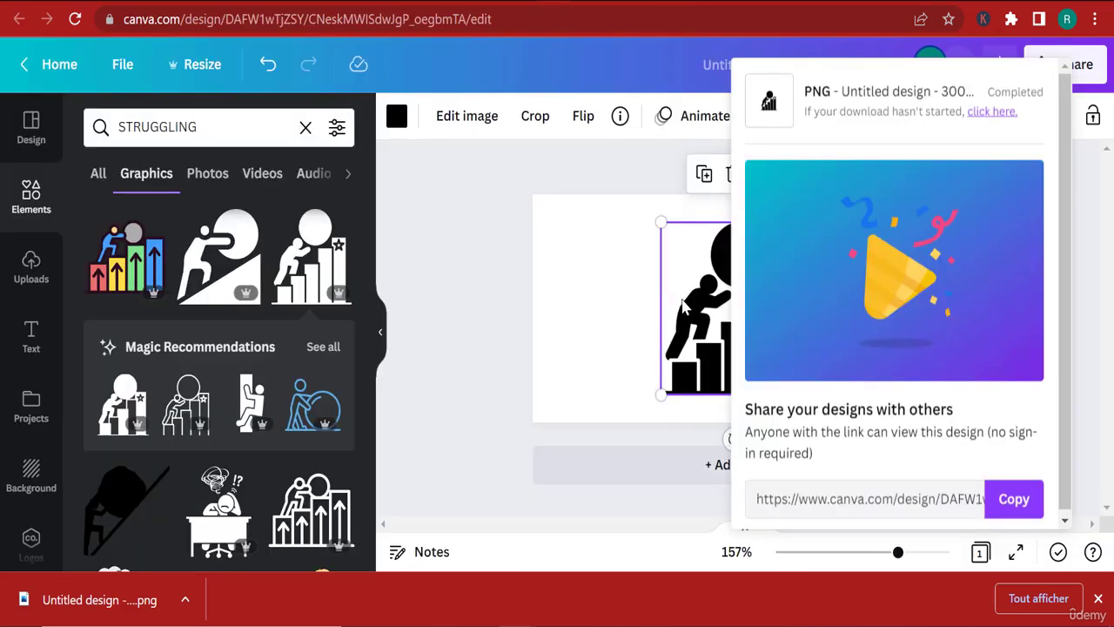
- Switch to Canva, delete the struggling-figure graphic from the page, and search the graphics for "ZERO TO HERO"
key("Escape")
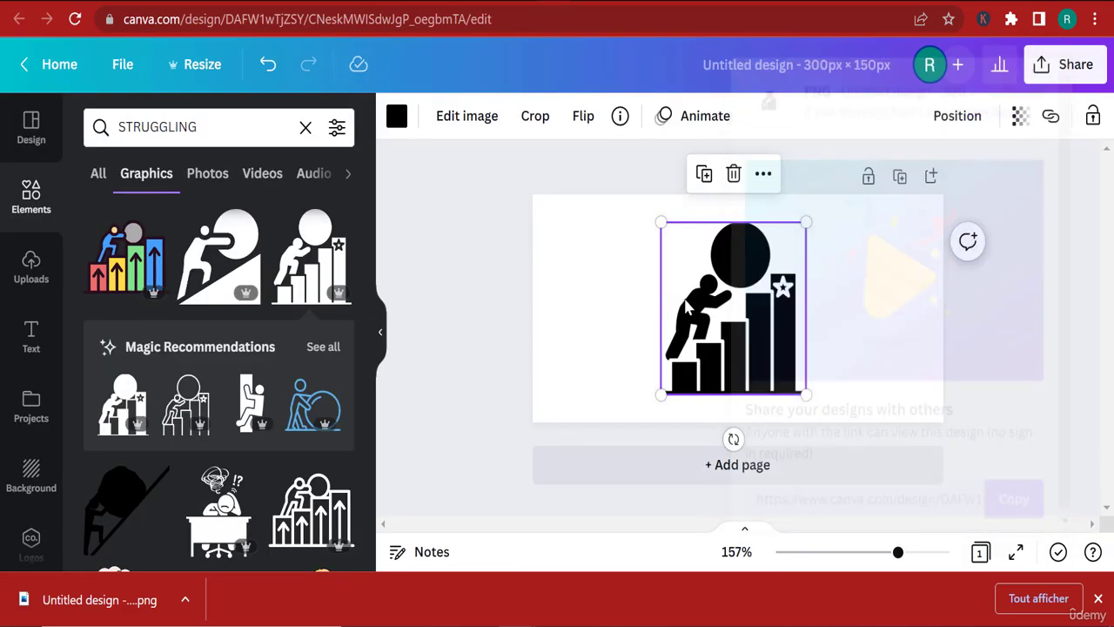
key("Delete")
left_click(237, 133)
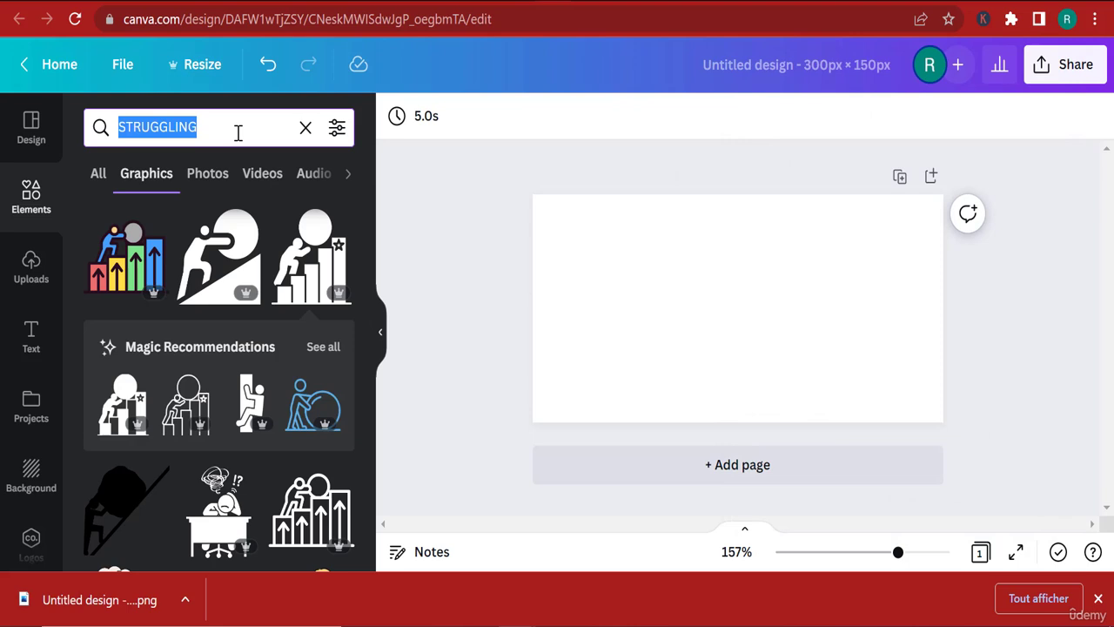
type("ZERO TO HERO")
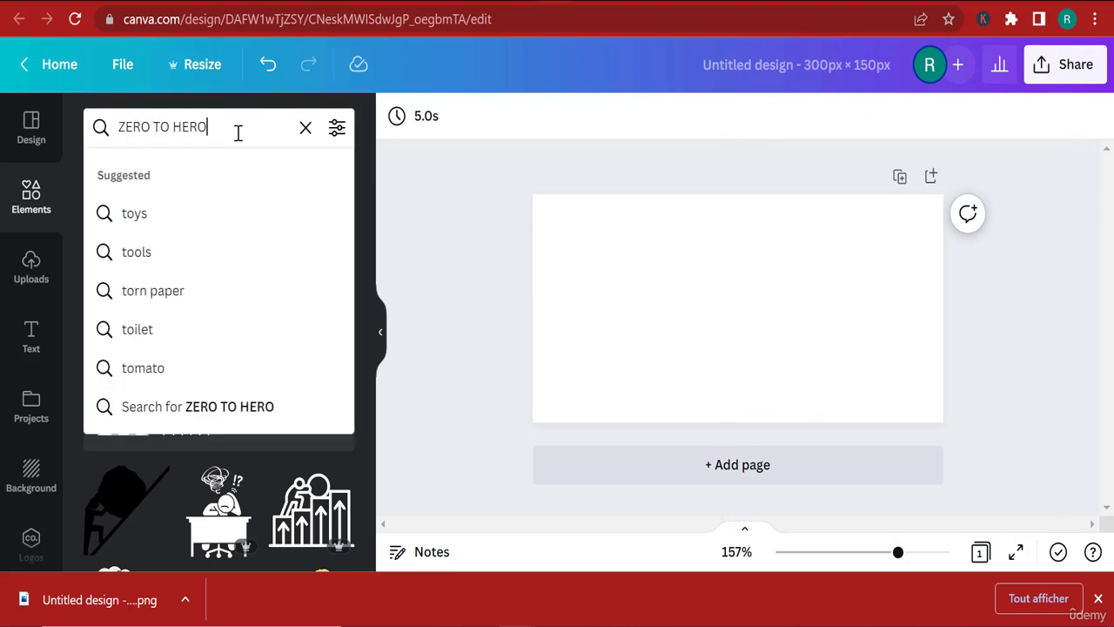
key("Return")
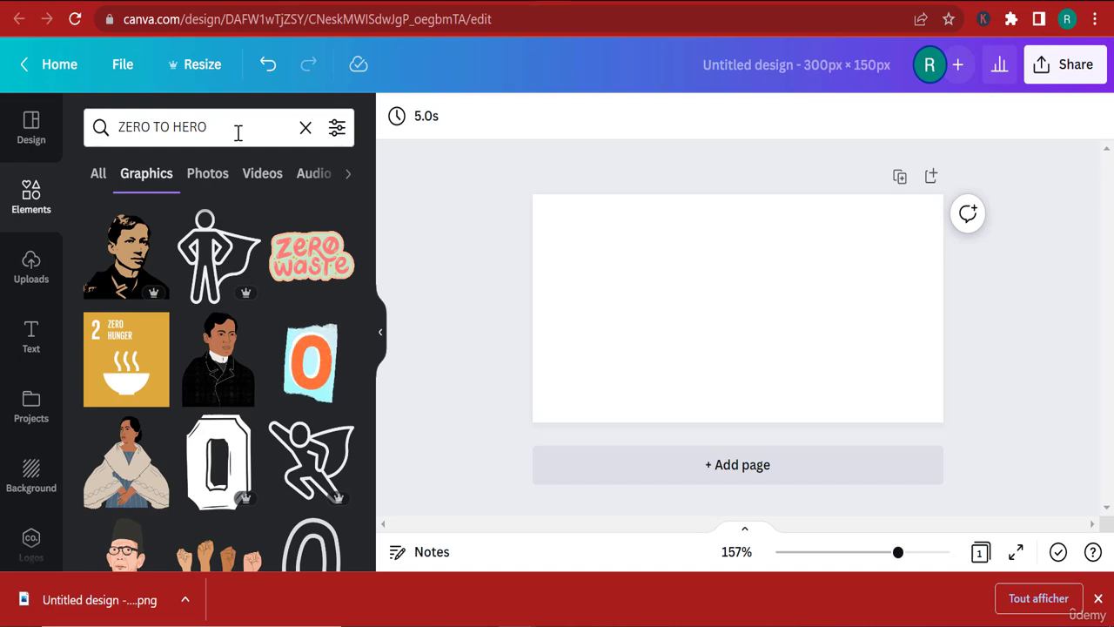
- Add the flying superhero in yellow and red, enlarge it to nearly the page height and centre it on the page
scroll(239, 345, "down", 2)
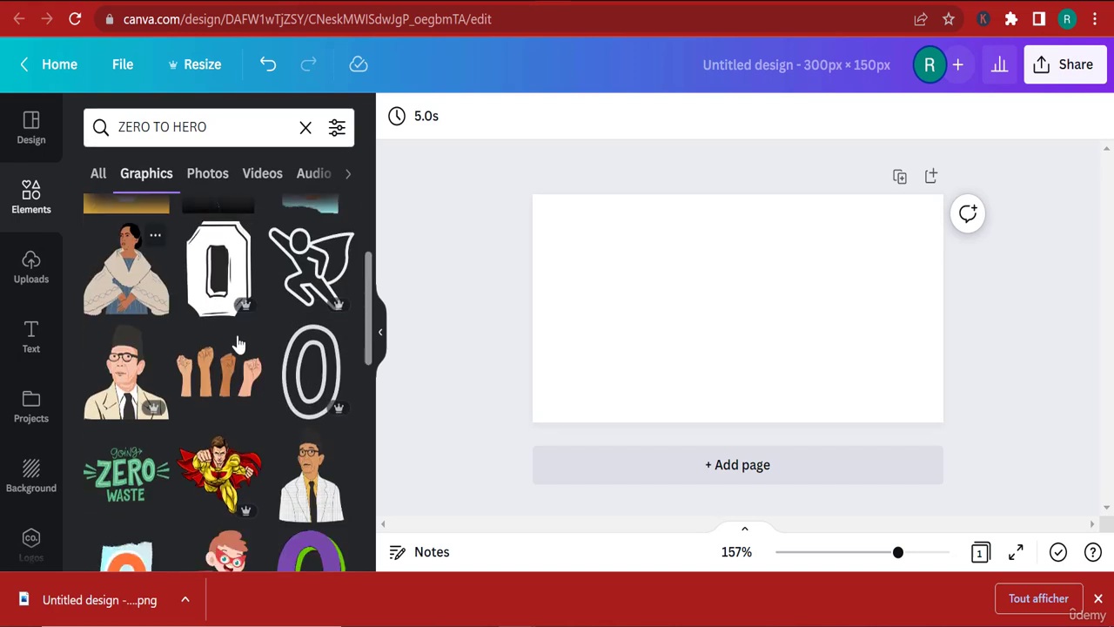
left_click(224, 479)
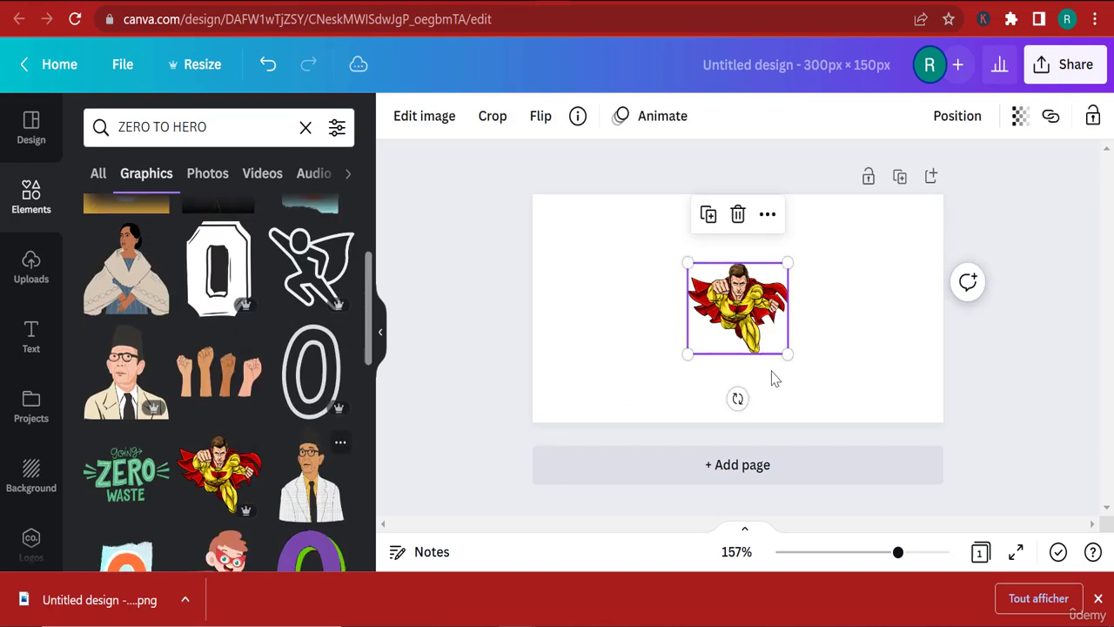
left_click_drag(788, 354, 898, 474)
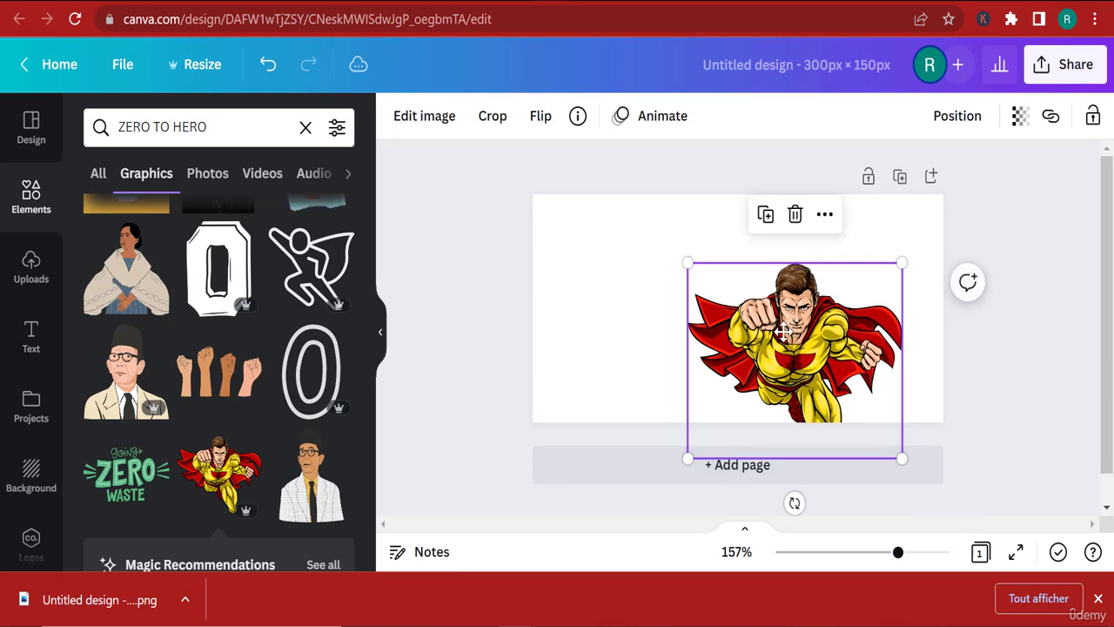
left_click_drag(783, 331, 726, 286)
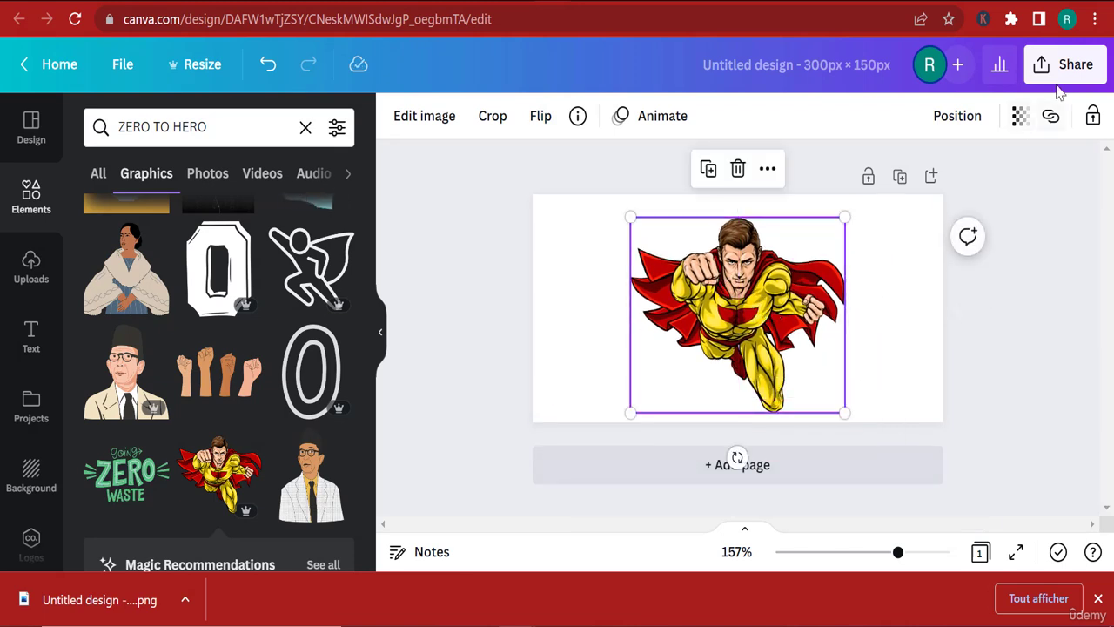
- Download the superhero design as a 300 × 150 px PNG
left_click(1057, 85)
scroll(863, 391, "down", 3)
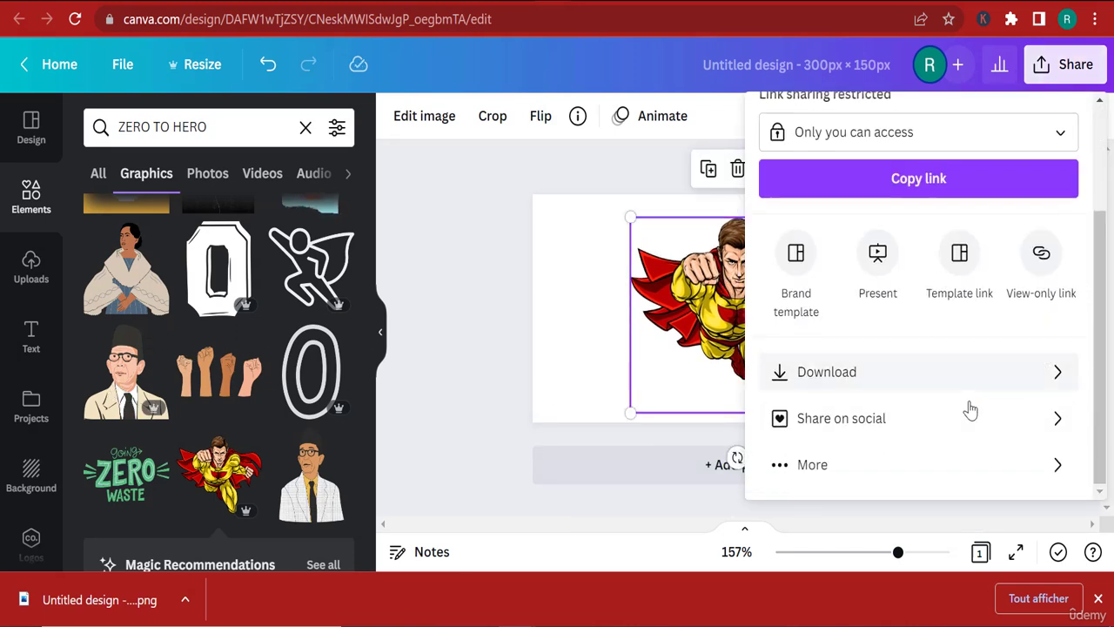
left_click(818, 379)
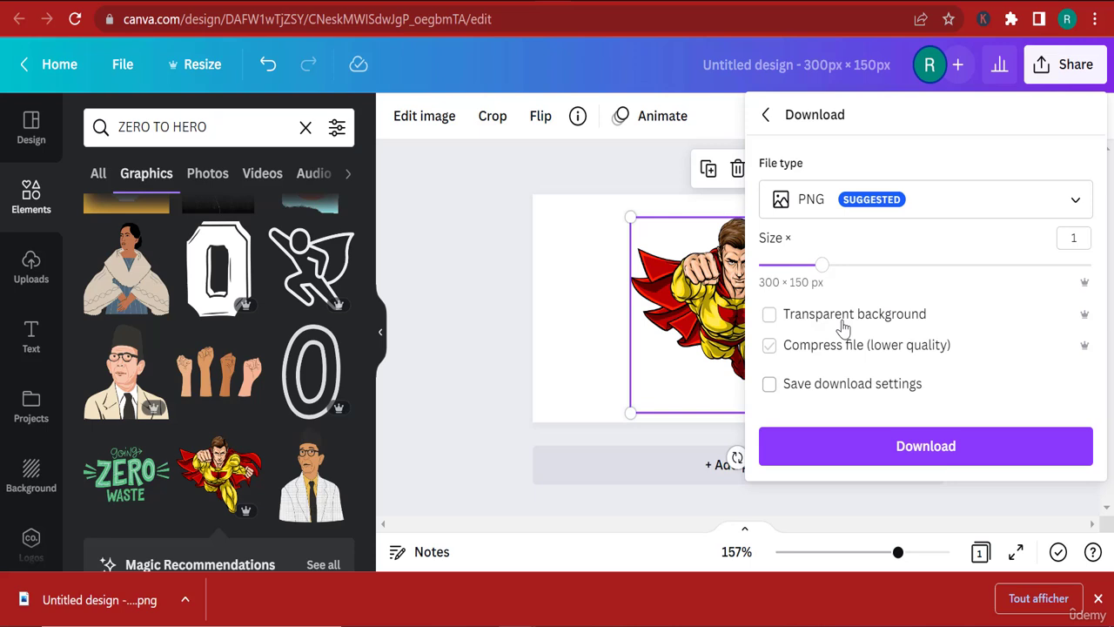
left_click(940, 444)
scroll(258, 403, "down", 3)
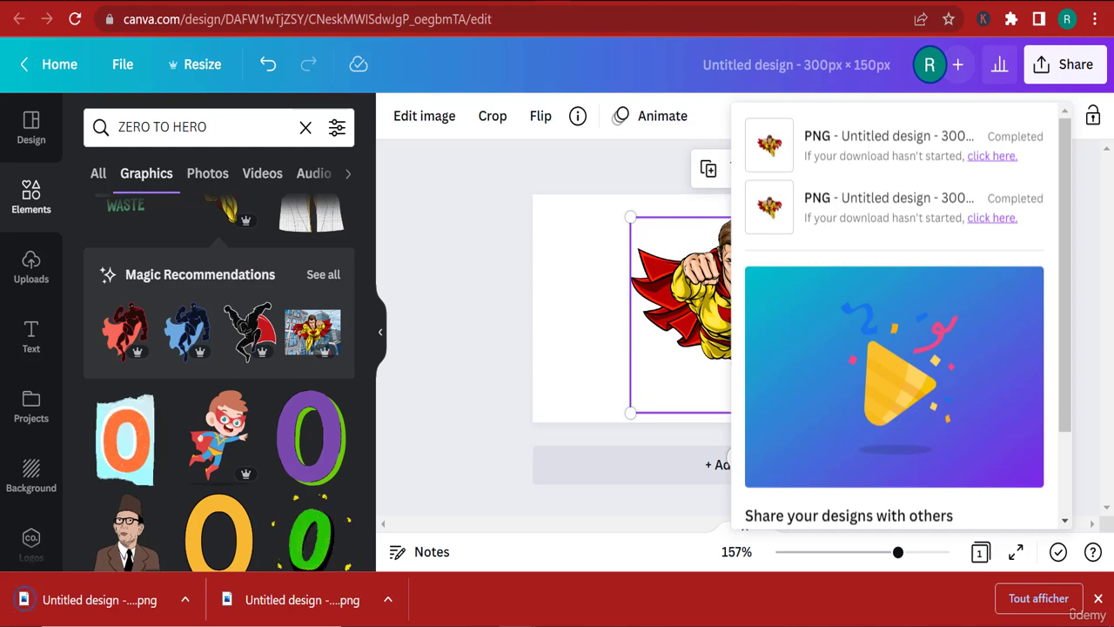
- Switch to the Udemy announcement and insert the newly downloaded superhero PNG on the empty line below the "Our course is designed" paragraph
left_click(819, 2)
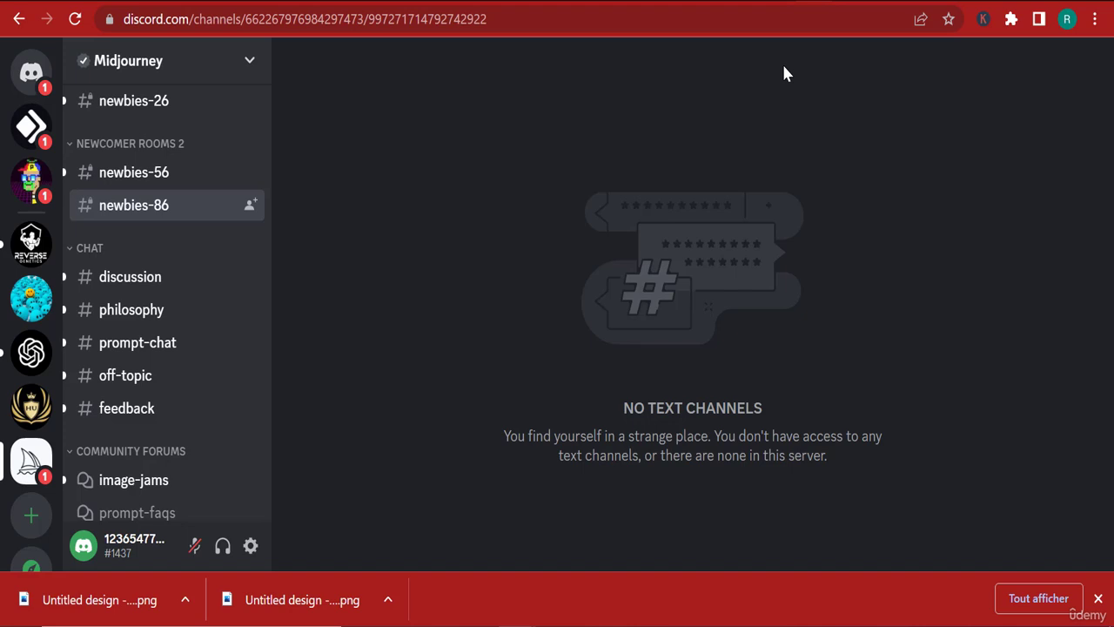
left_click(681, 2)
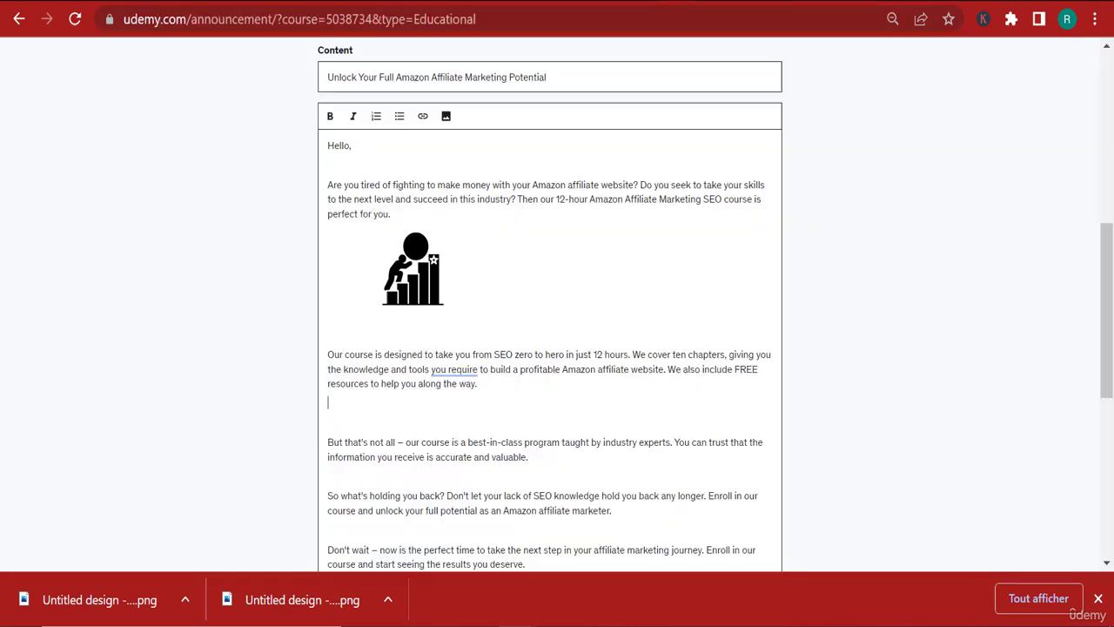
left_click(444, 119)
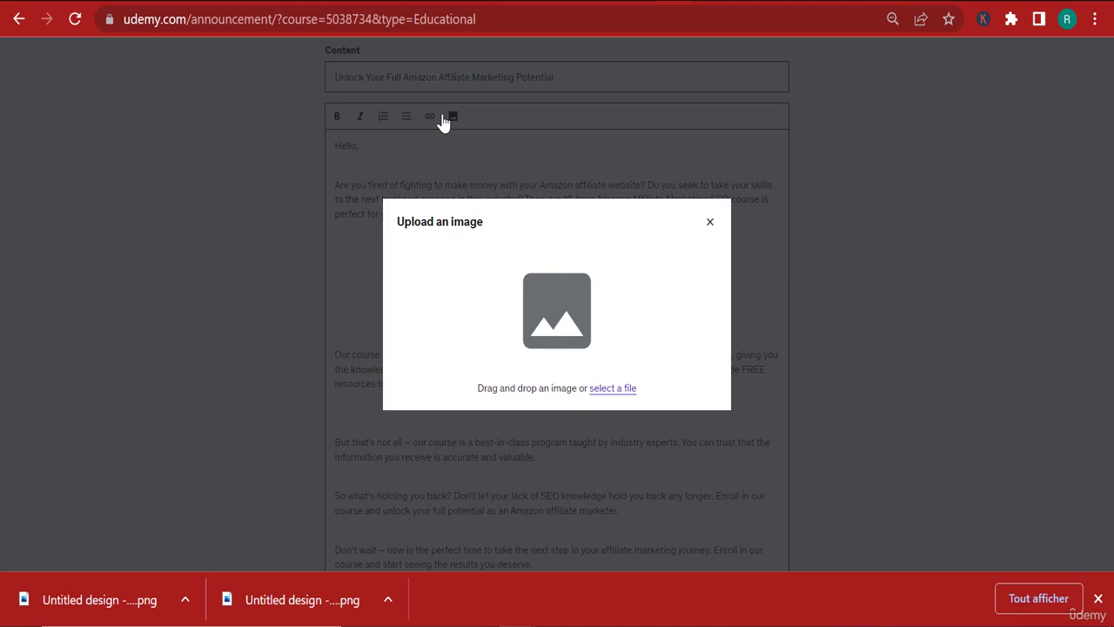
left_click(608, 391)
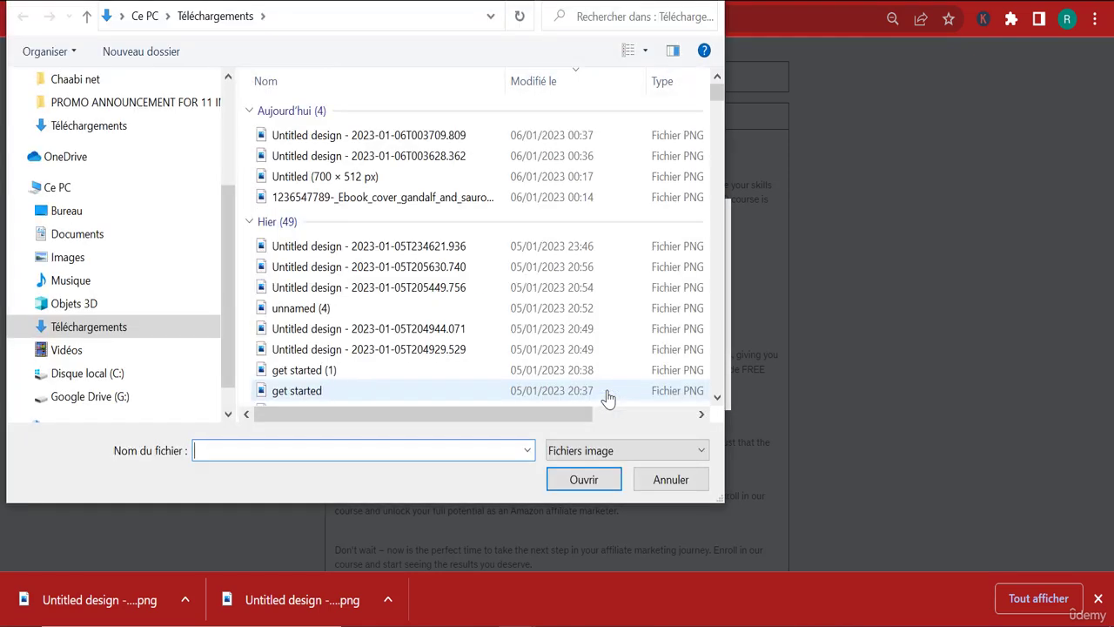
scroll(184, 278, "up", 3)
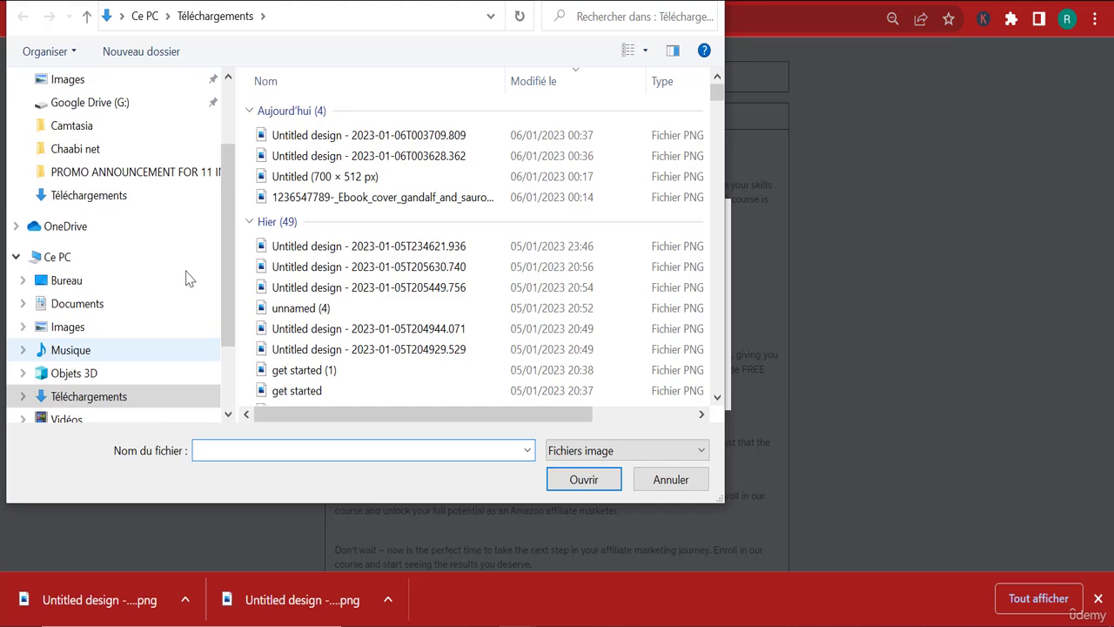
double_click(322, 142)
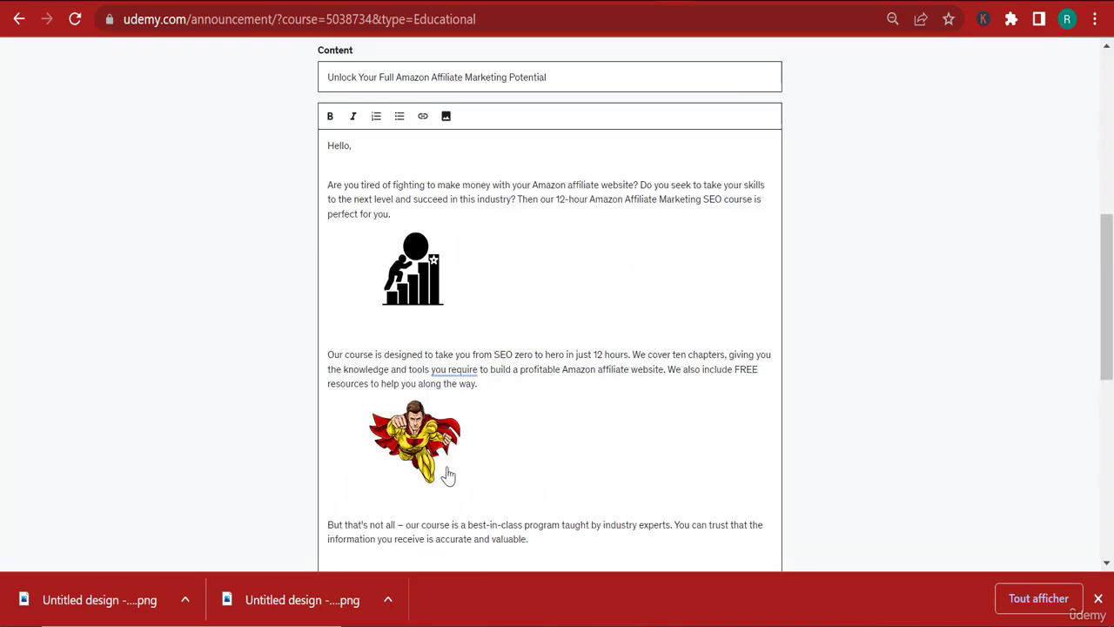
- Add an empty line after the "Don't wait" paragraph, above the "Best regards" sign-off
scroll(446, 475, "down", 5)
left_click(559, 258)
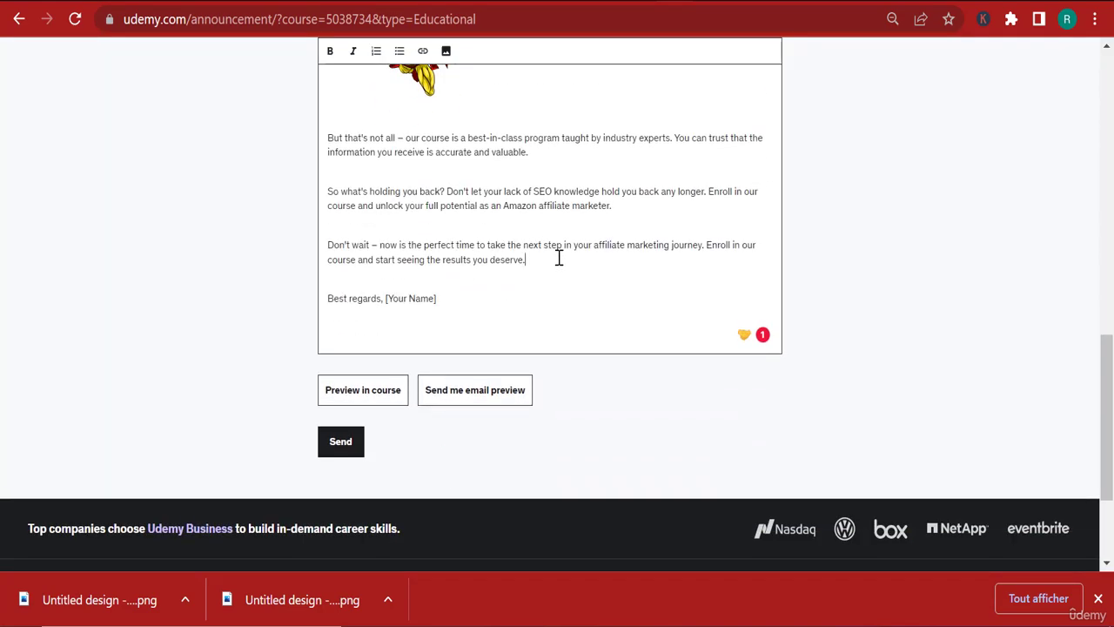
key("Return")
scroll(377, 107, "up", 3)
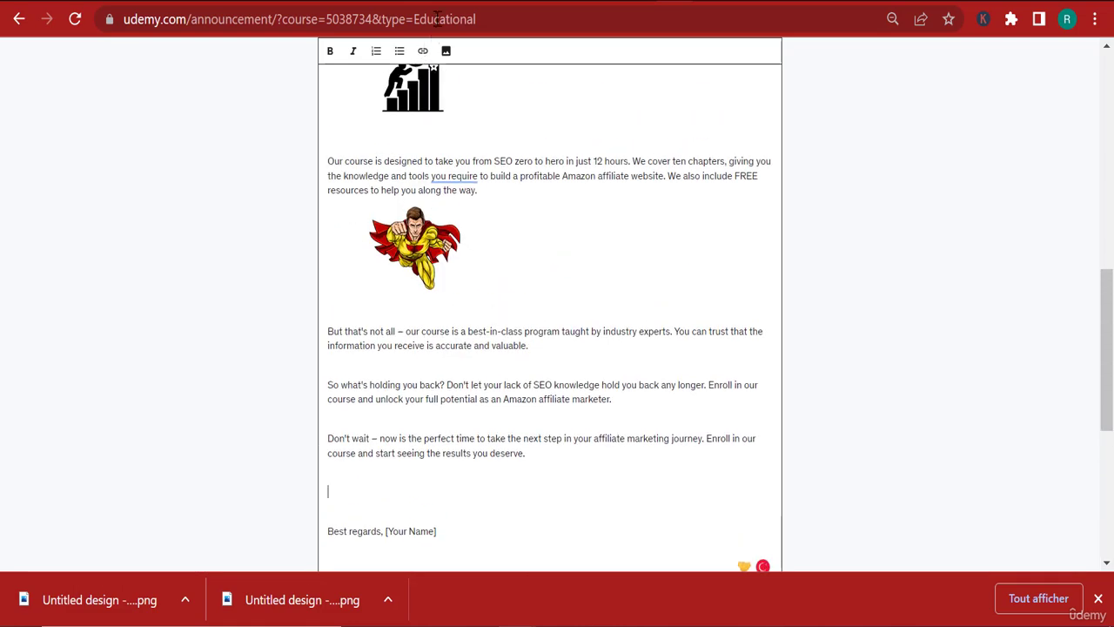
- Insert the image "Watch NoW animated.gif" from the downloads folder on the empty line above the "Best regards" sign-off
left_click(423, 51)
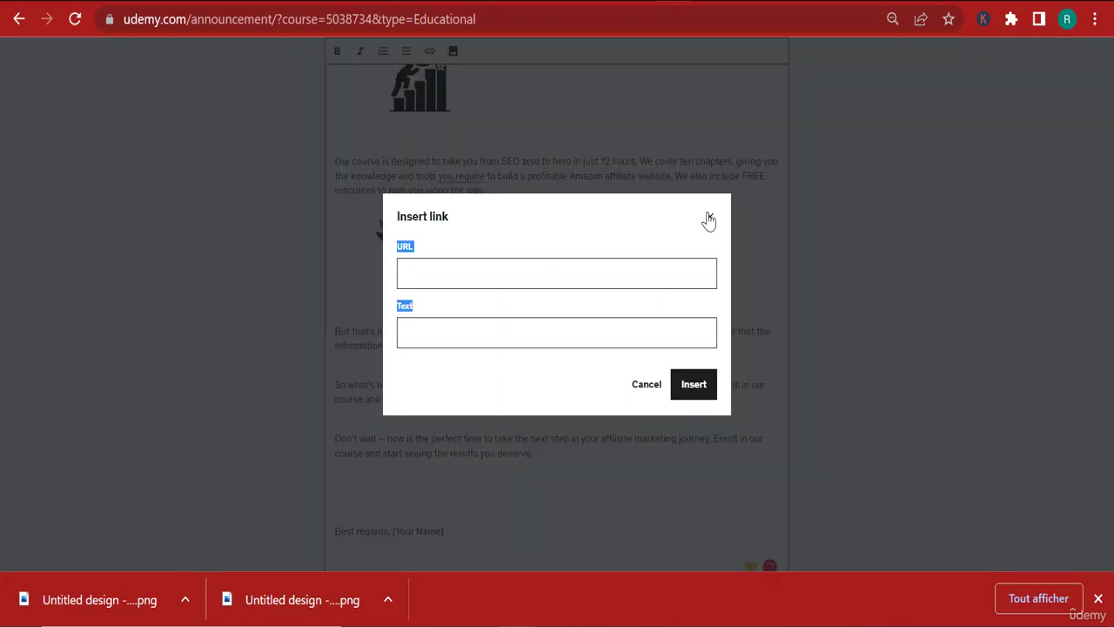
left_click(709, 218)
left_click(446, 52)
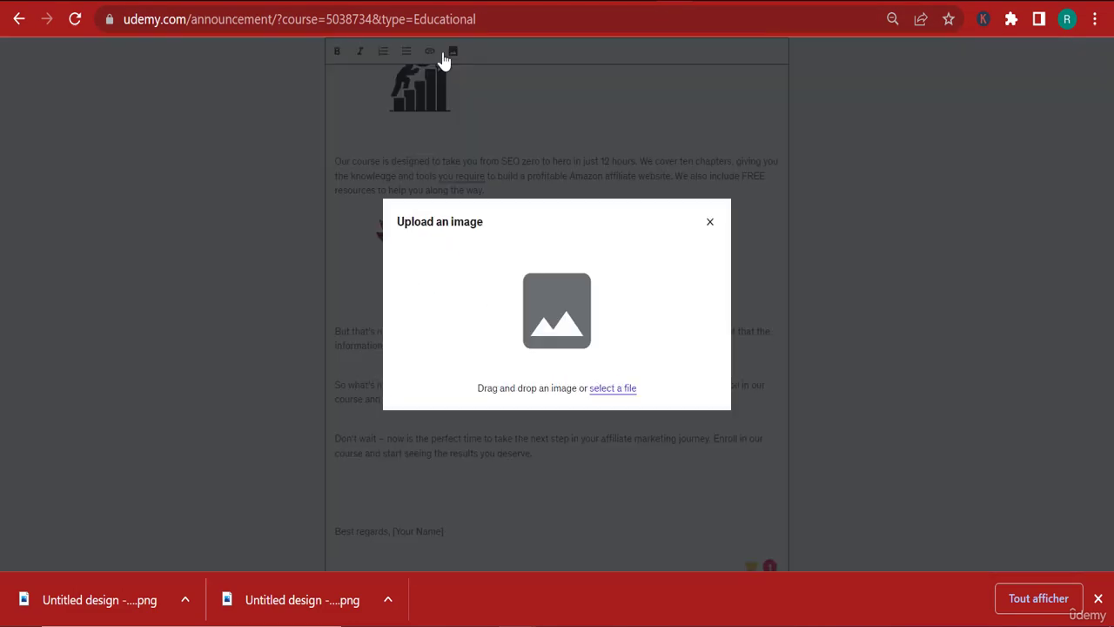
left_click(623, 393)
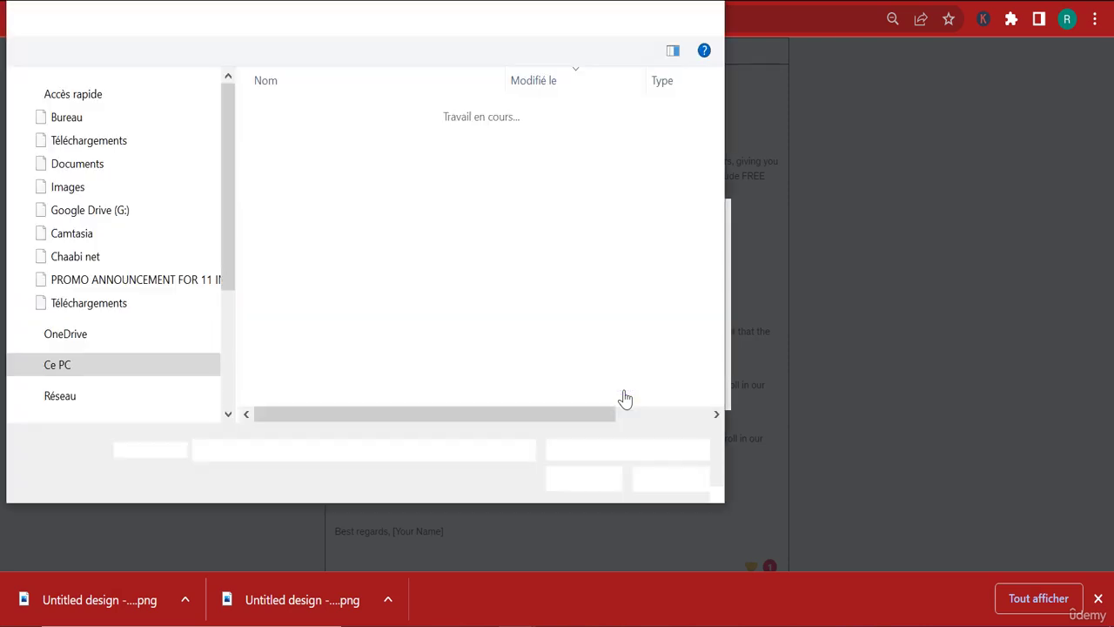
scroll(135, 182, "up", 2)
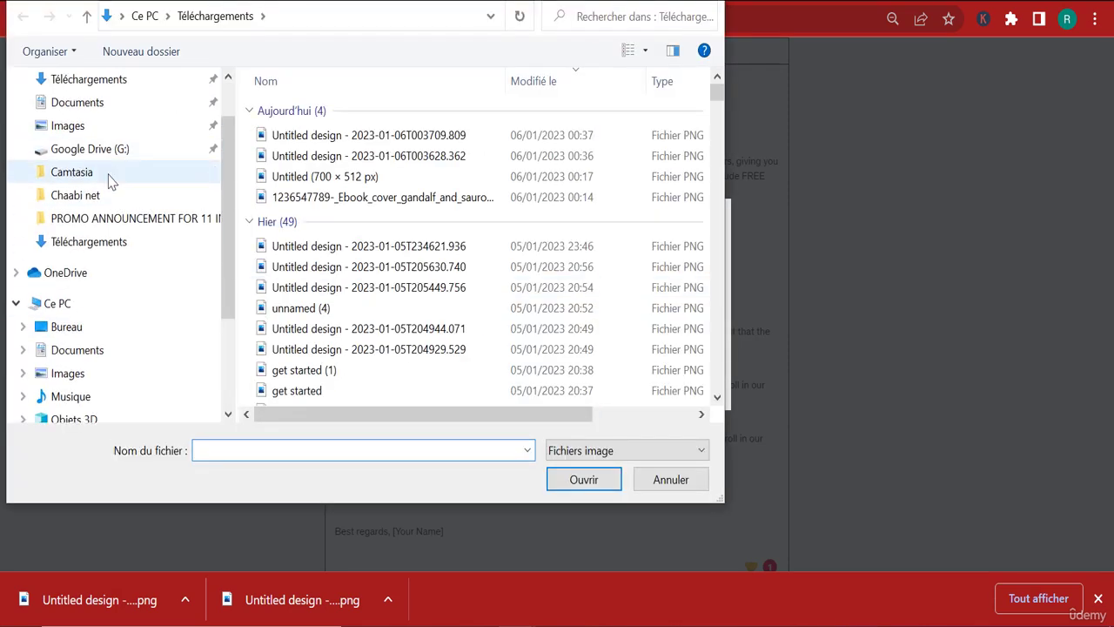
left_click(61, 79)
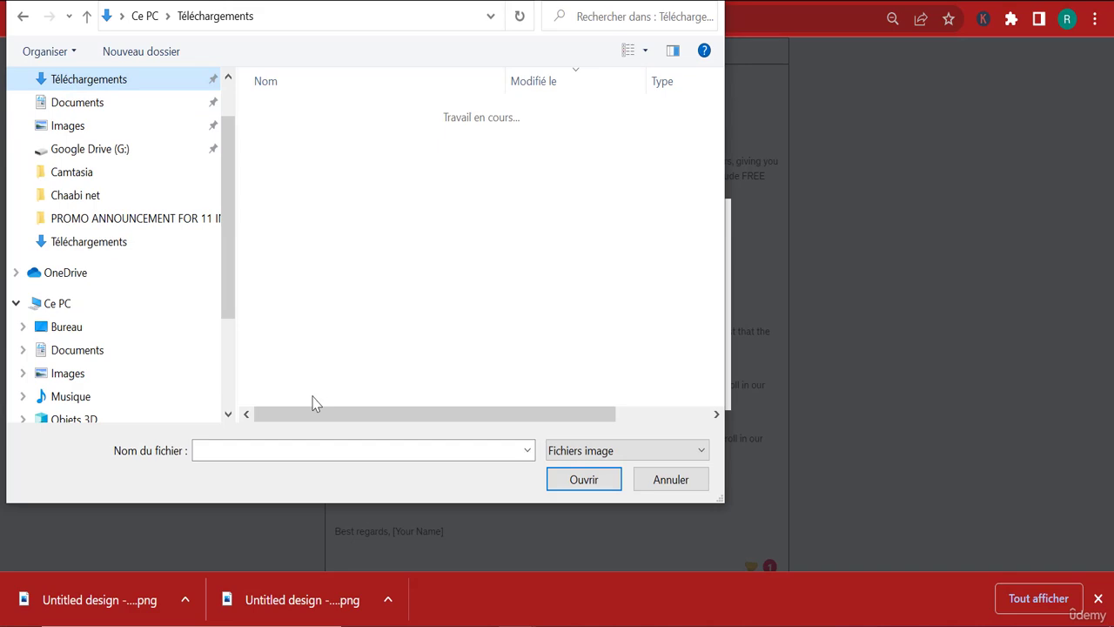
left_click(286, 452)
type("WATCH")
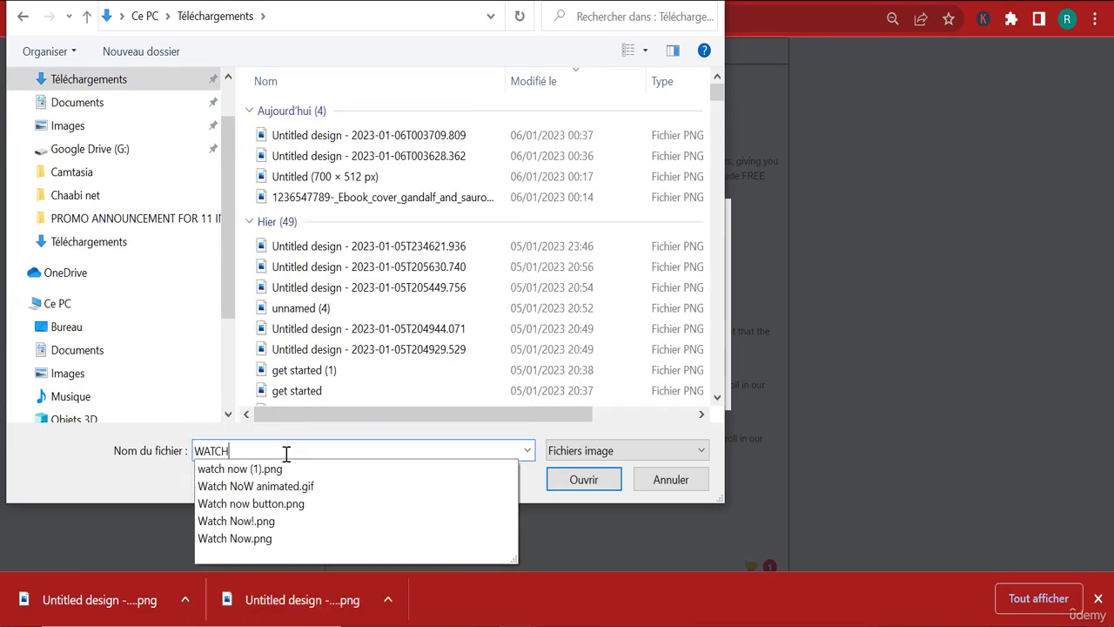
key("Down")
key("Down")
key("Down")
key("Up")
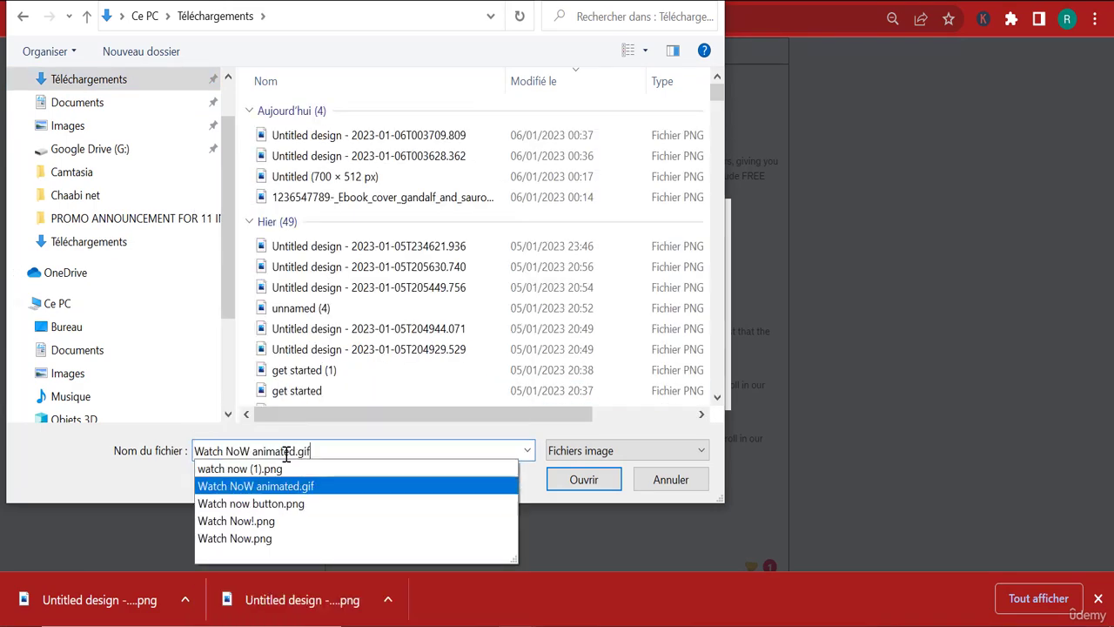
key("Return")
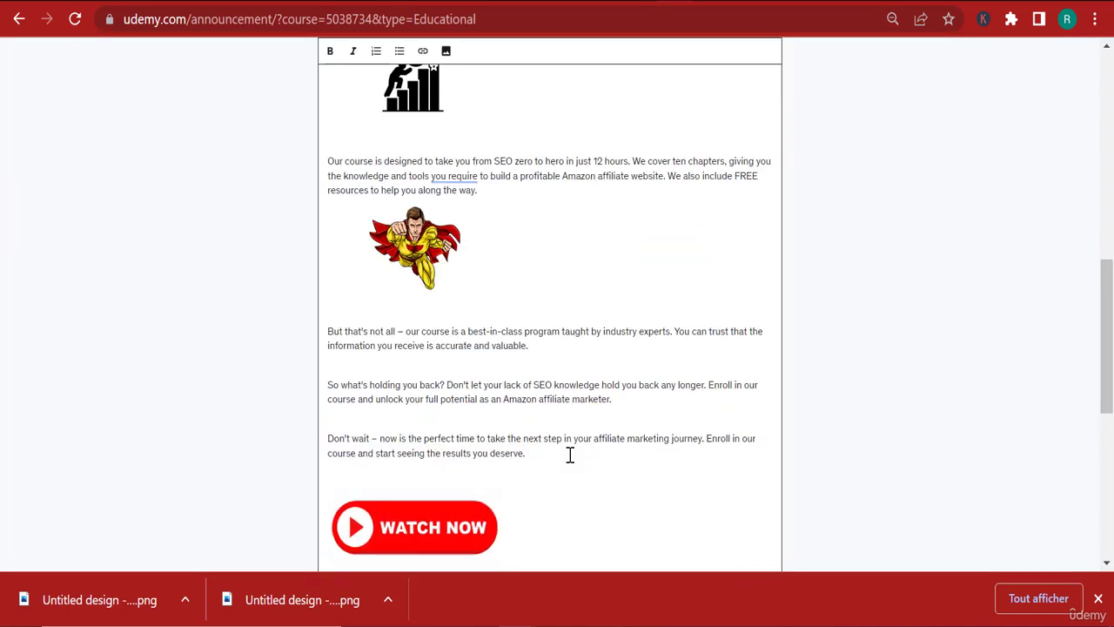
- Link the Watch Now image to the suggested 9-in-1 passive income masterclass course URL and save the image settings
scroll(570, 454, "down", 2)
left_click(402, 346)
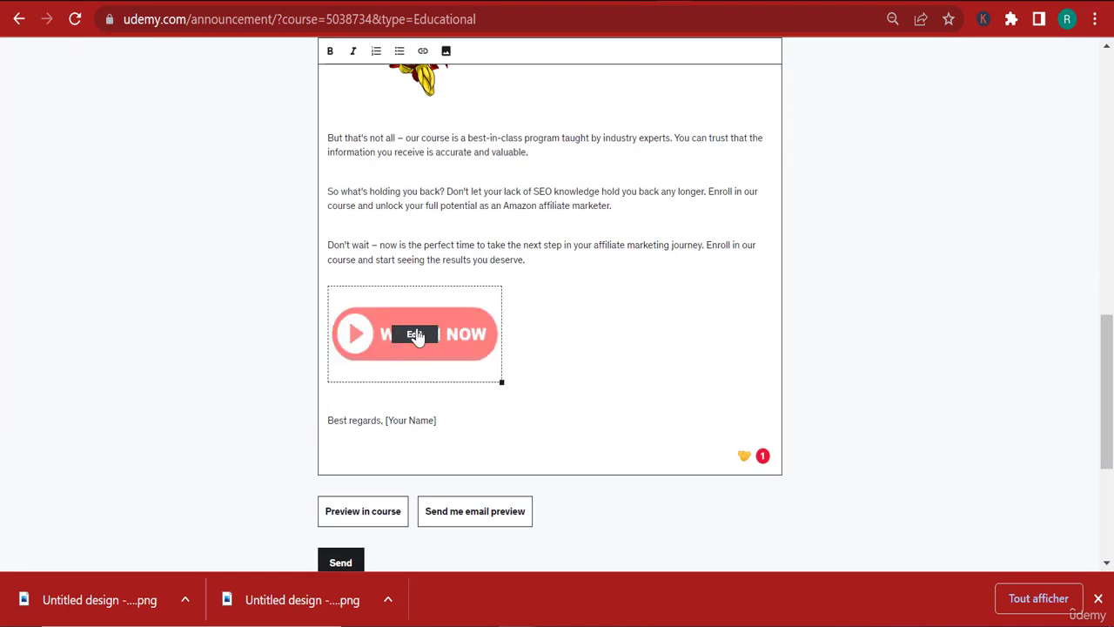
left_click(416, 336)
left_click(574, 362)
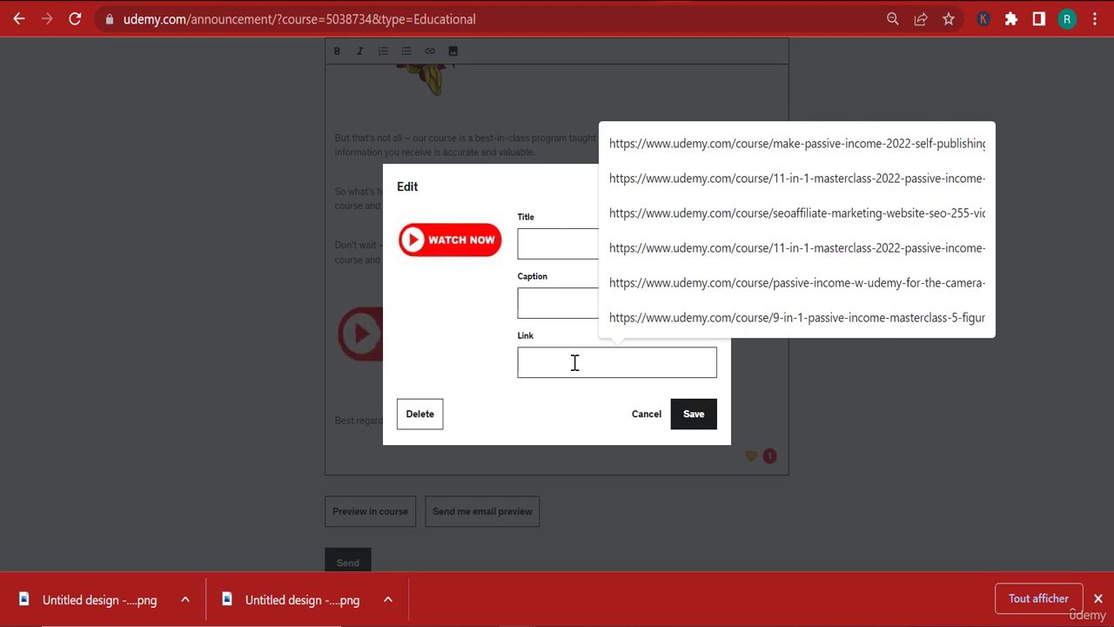
left_click(677, 317)
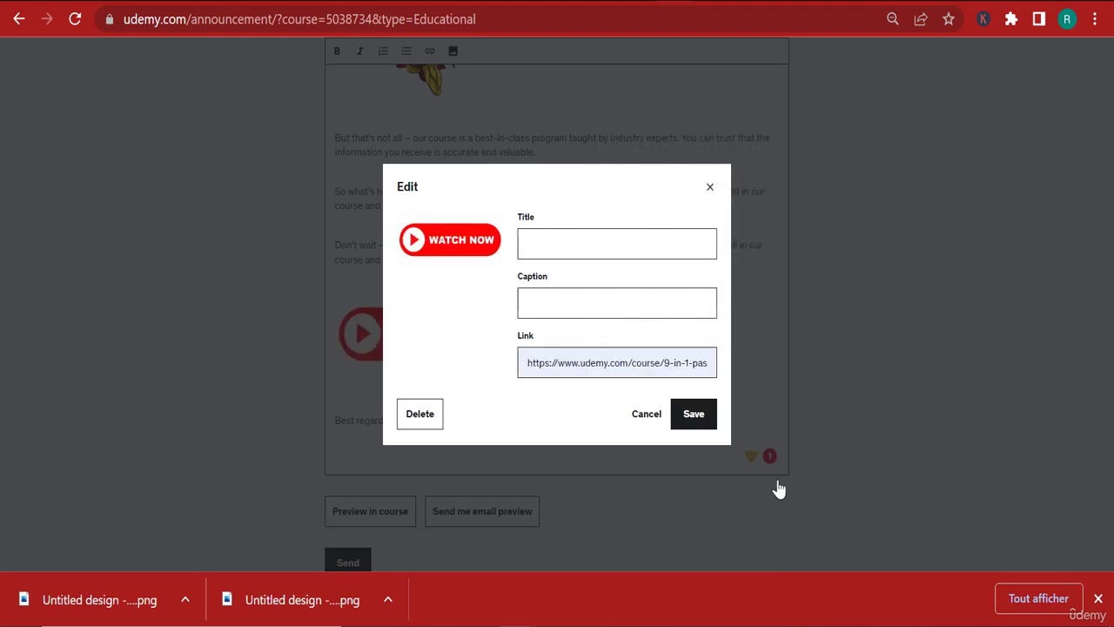
left_click(701, 420)
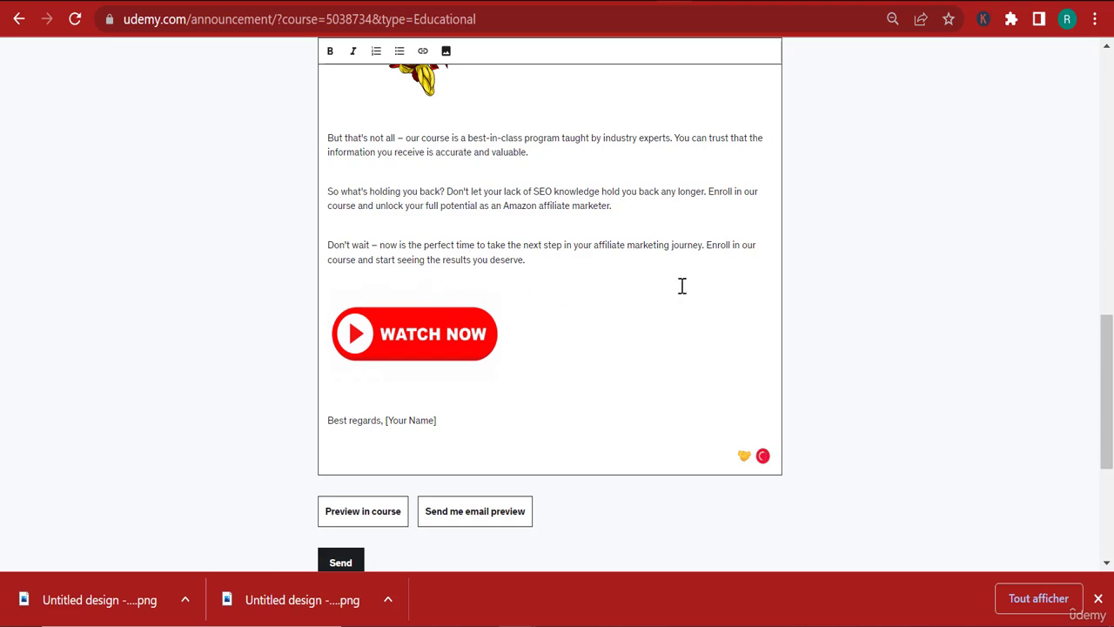
- Add the line "Click here to watch the course." directly above the Watch Now image
key("Return")
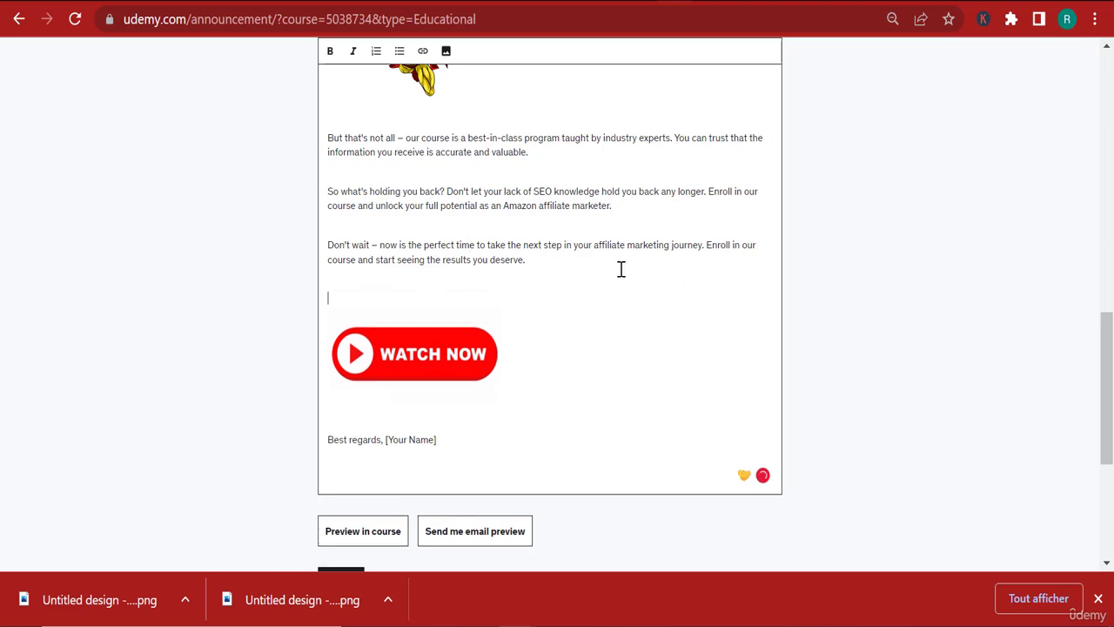
type("cLICK")
key("BackSpace")
key("BackSpace")
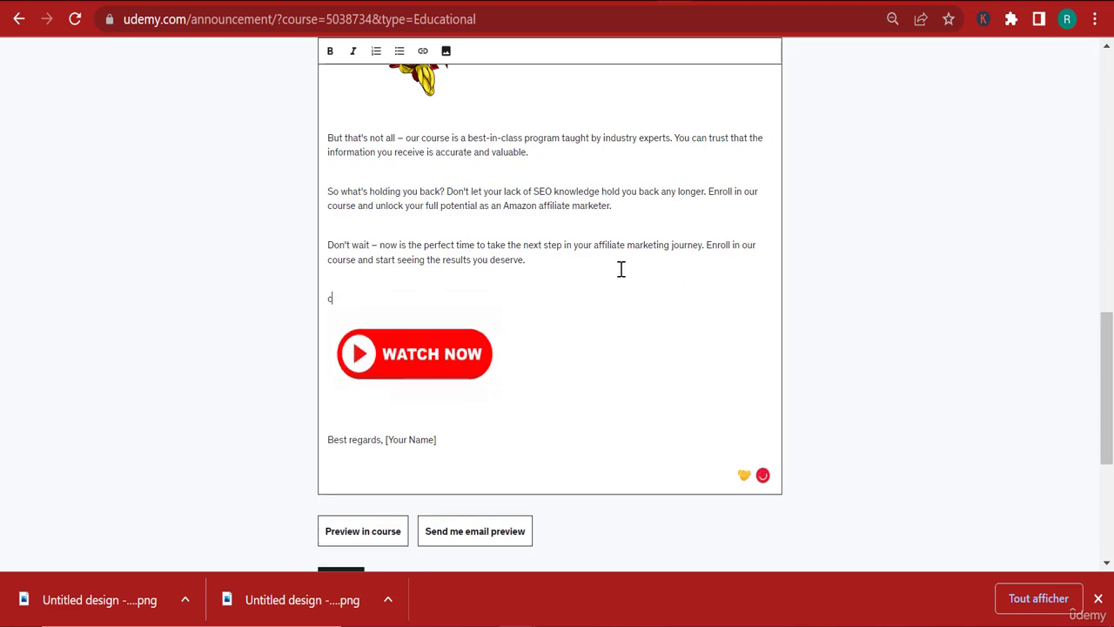
type("cML")
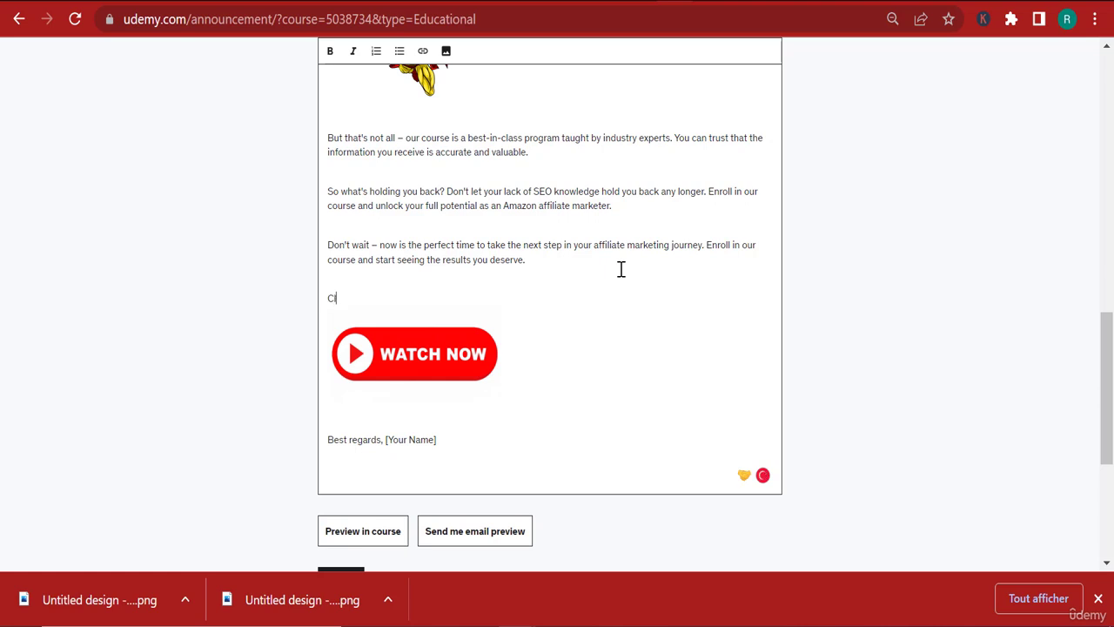
type("ck here to watch the course.")
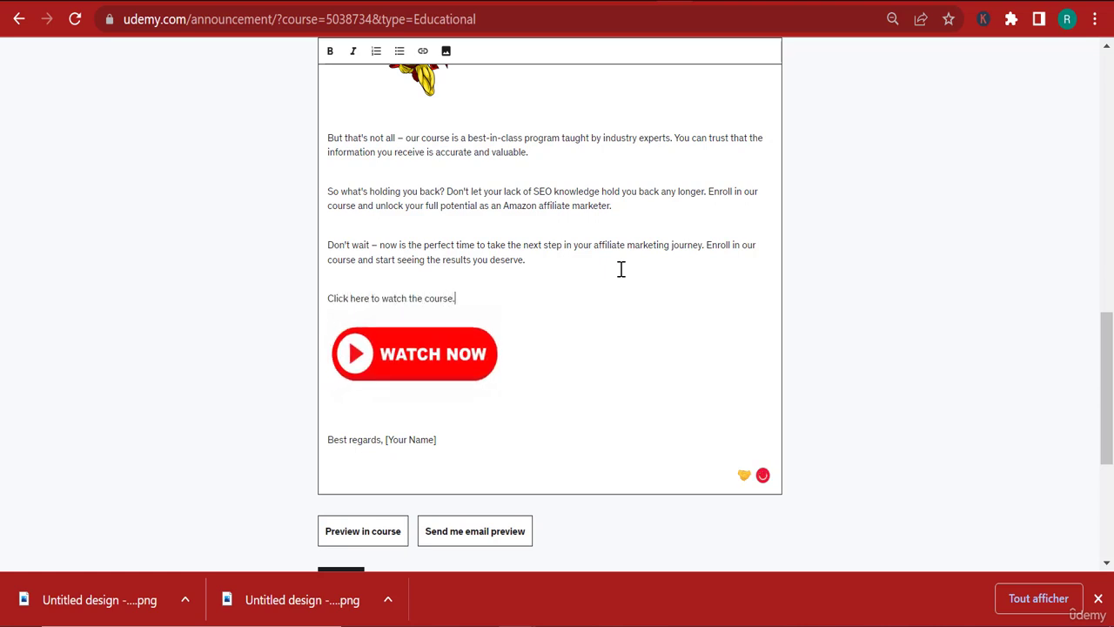
- Copy the course URL from the Watch Now image's link settings and leave those settings as they are
left_click_drag(366, 297, 321, 298)
left_click(421, 339)
left_click(418, 356)
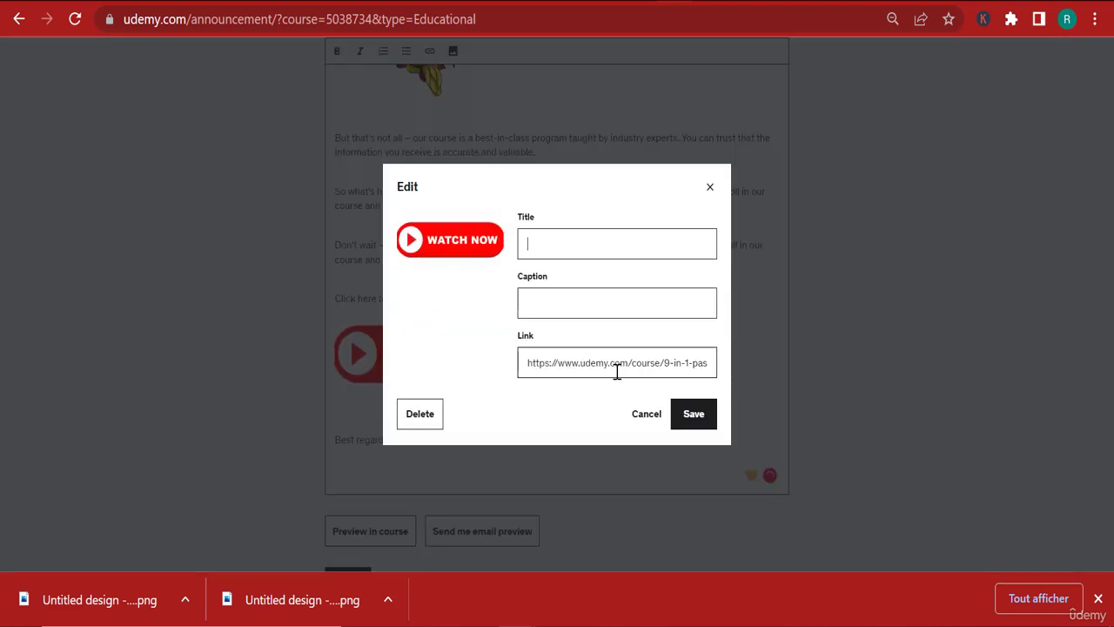
triple_click(619, 363)
right_click(615, 364)
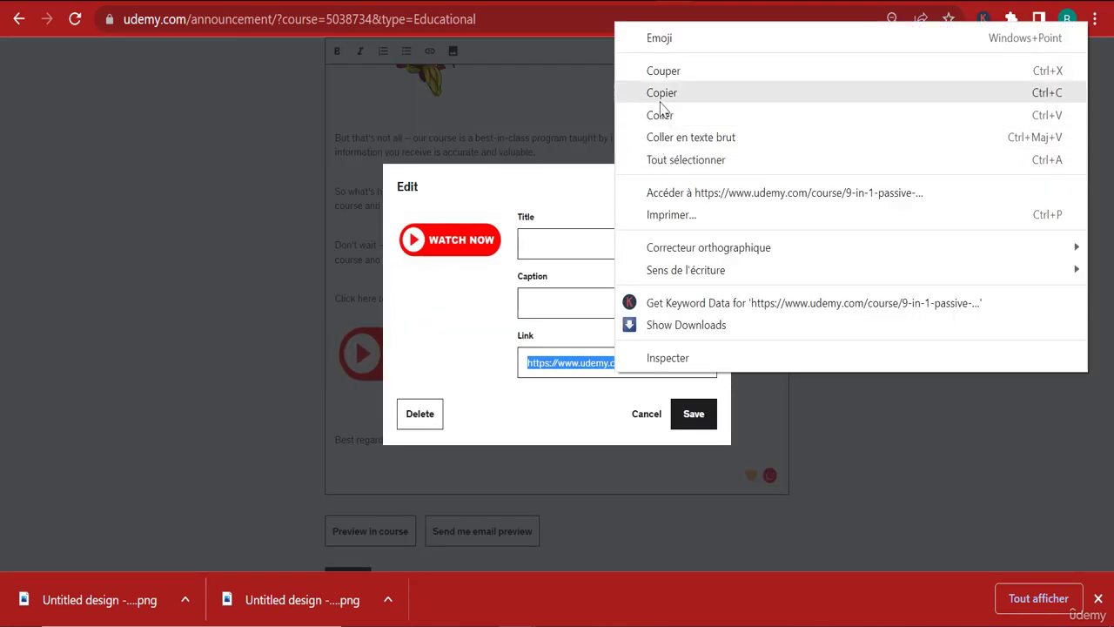
left_click(655, 91)
left_click(710, 186)
- Turn the words "Click here" above the Watch Now image into a link to the copied course URL
left_click_drag(369, 297, 319, 295)
left_click(422, 50)
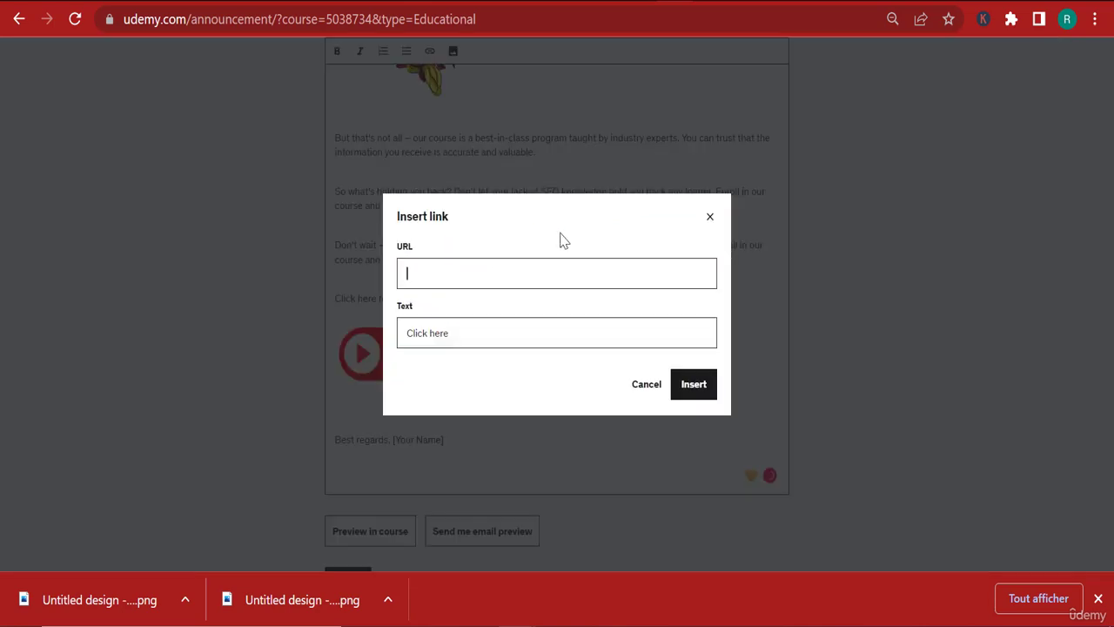
right_click(507, 297)
left_click(544, 432)
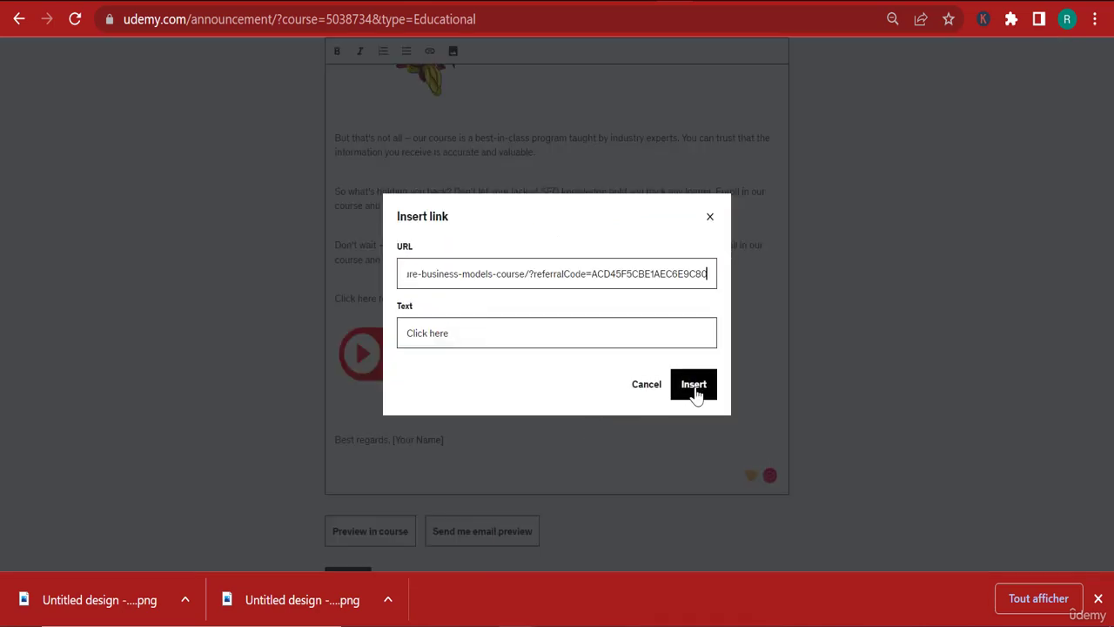
left_click(694, 386)
- Review the announcement from its subject line through the illustrated paragraphs to the linked call to action and sign-off
scroll(724, 333, "up", 9)
scroll(724, 331, "down", 2)
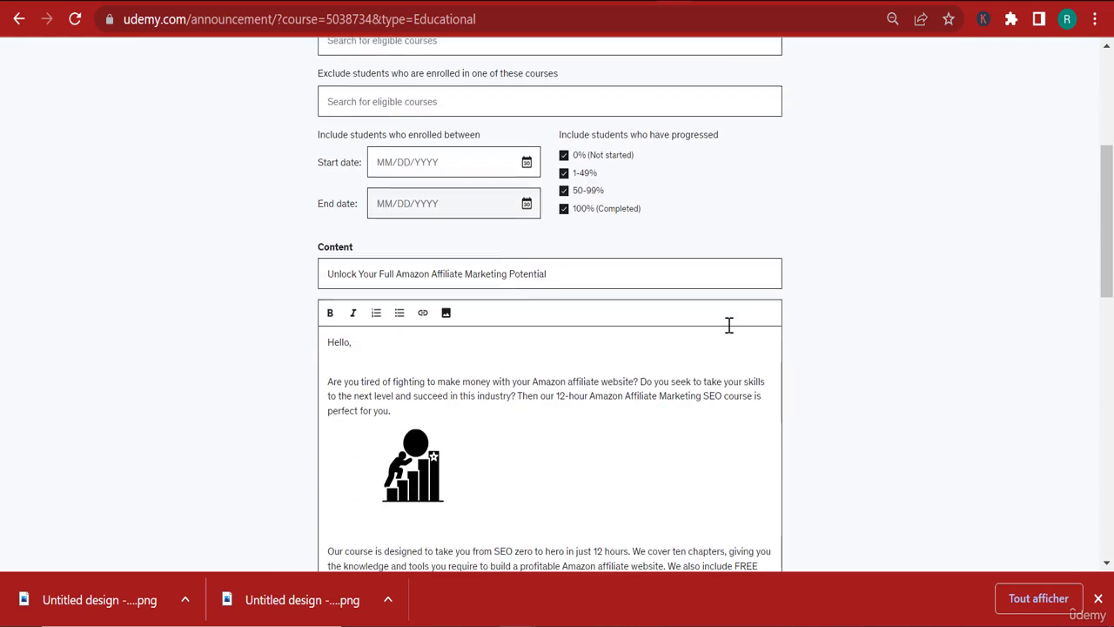
left_click_drag(1110, 172, 1111, 223)
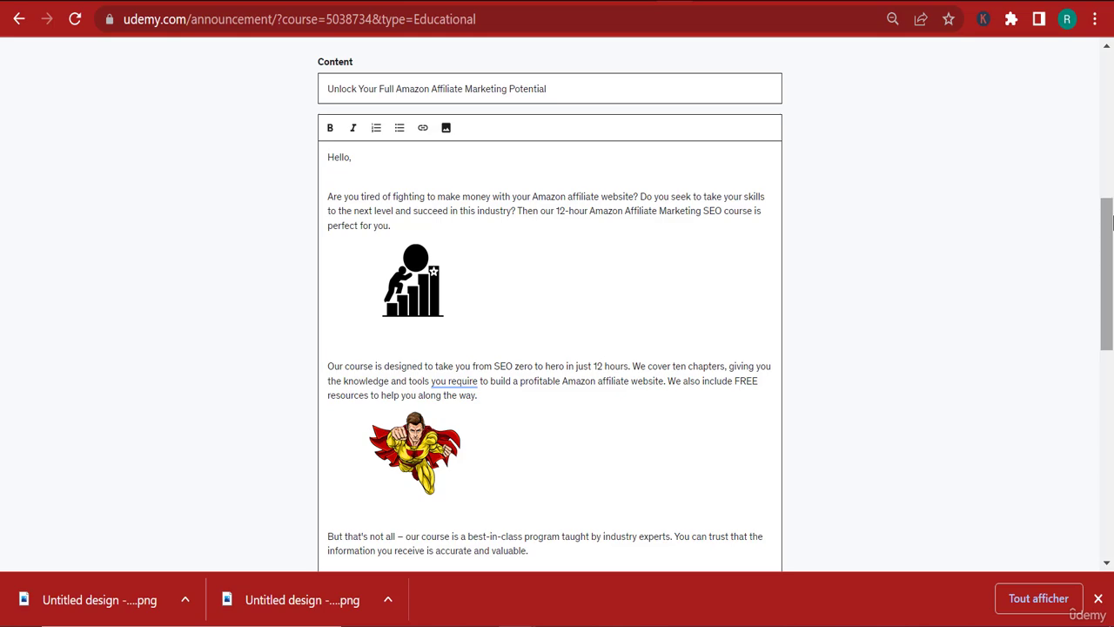
scroll(700, 316, "down", 2)
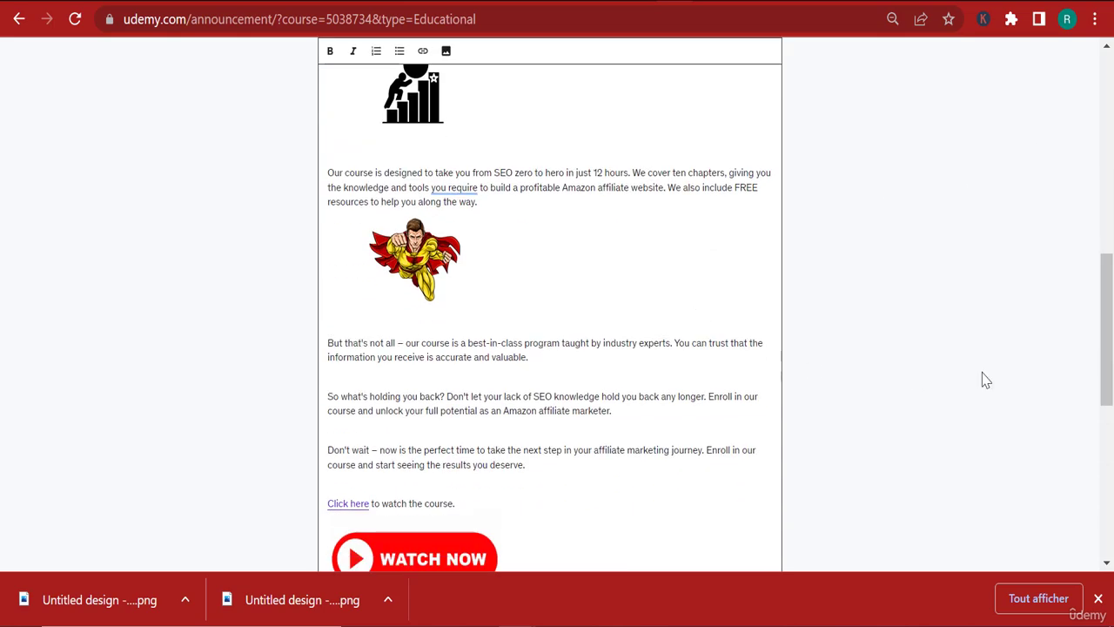
left_click_drag(1109, 386, 1108, 447)
scroll(707, 312, "up", 3)
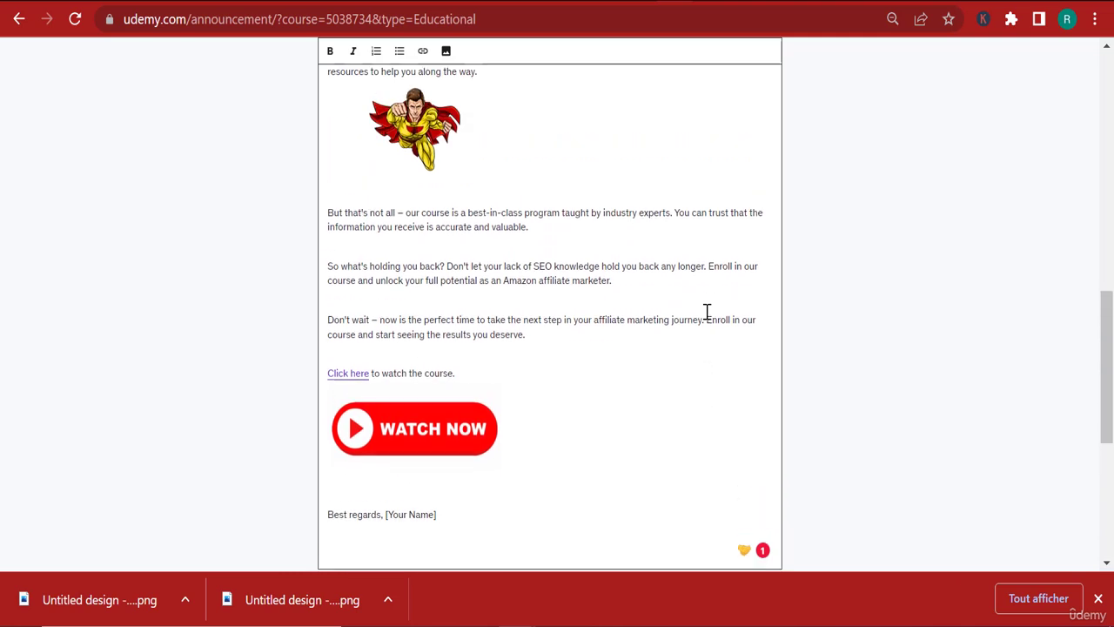